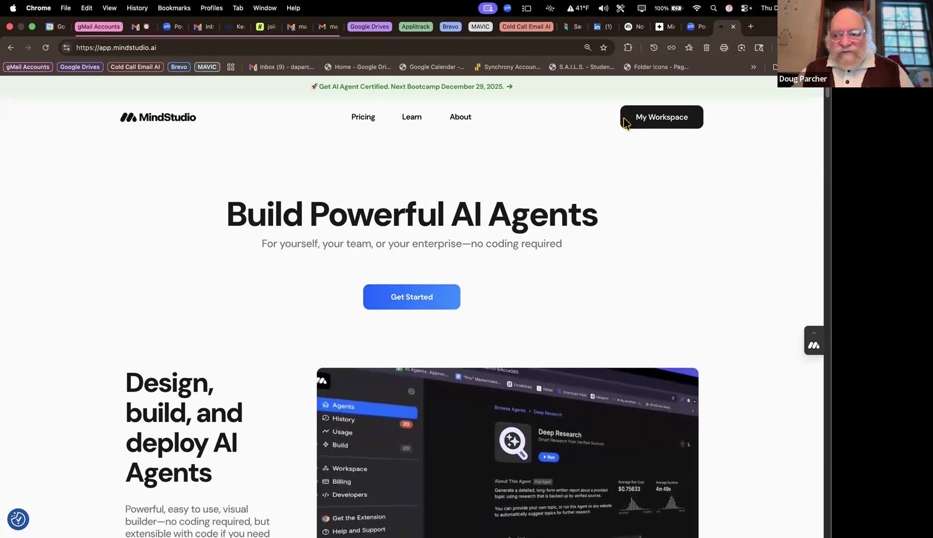
Run the Style Guide Showcase agent from the created agents and view its Clean Default form.
{"action": "left_click", "coordinate": [48, 135]}
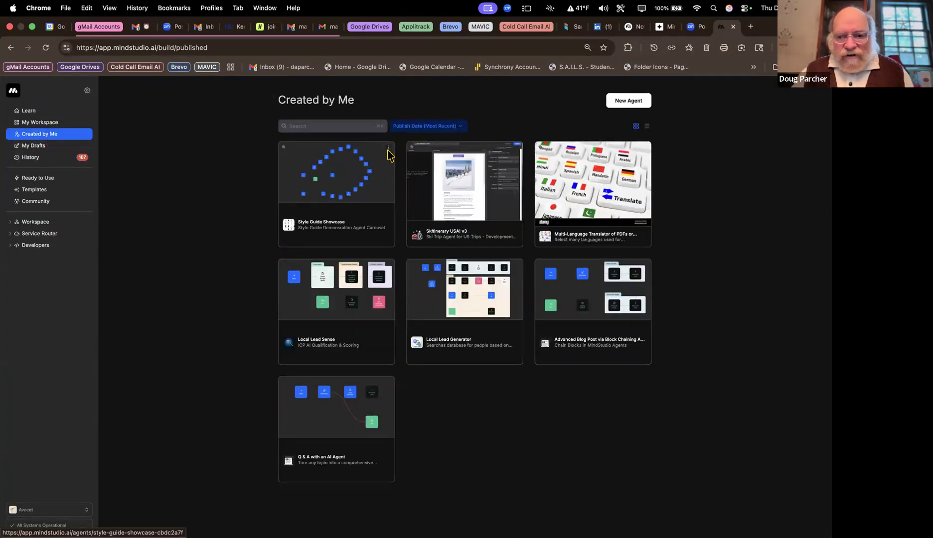
{"action": "left_click", "coordinate": [387, 149]}
{"action": "left_click", "coordinate": [364, 173]}
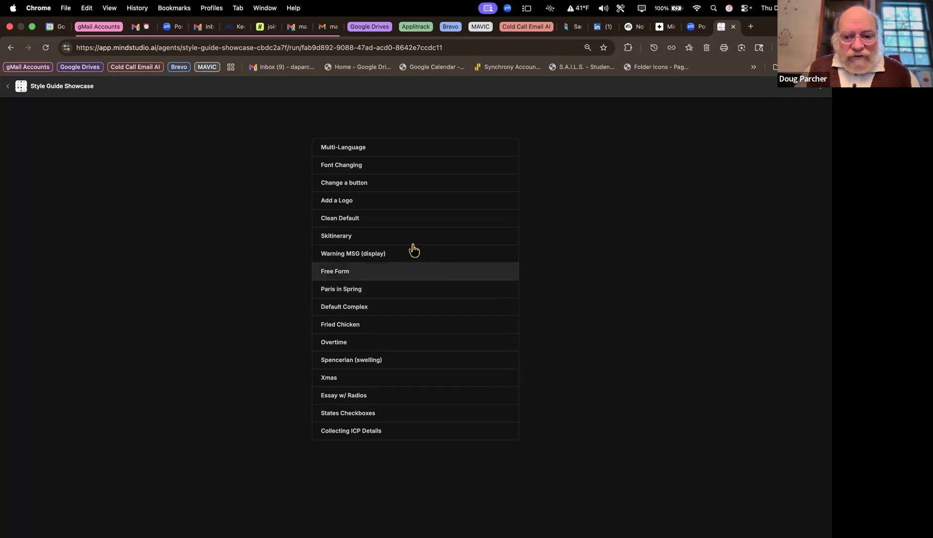
{"action": "left_click", "coordinate": [360, 223]}
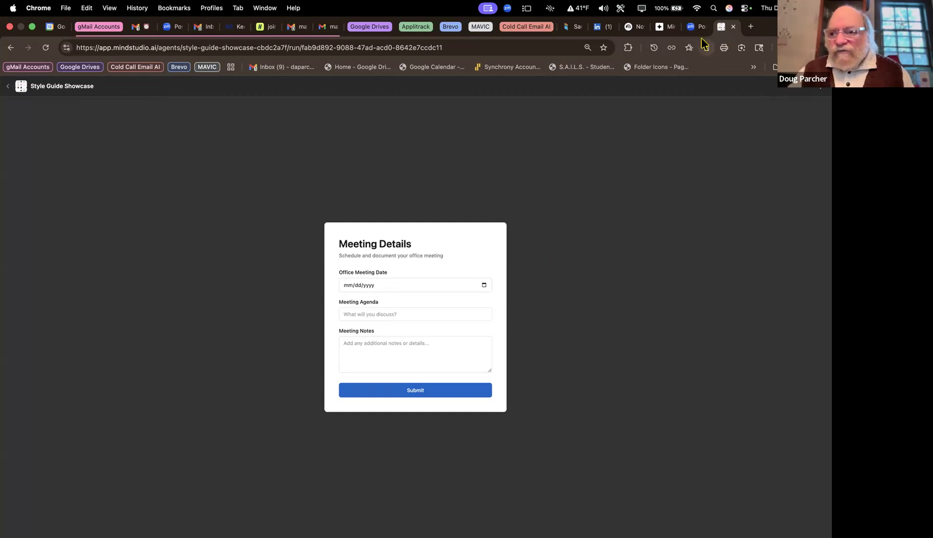
{"action": "left_click", "coordinate": [10, 86]}
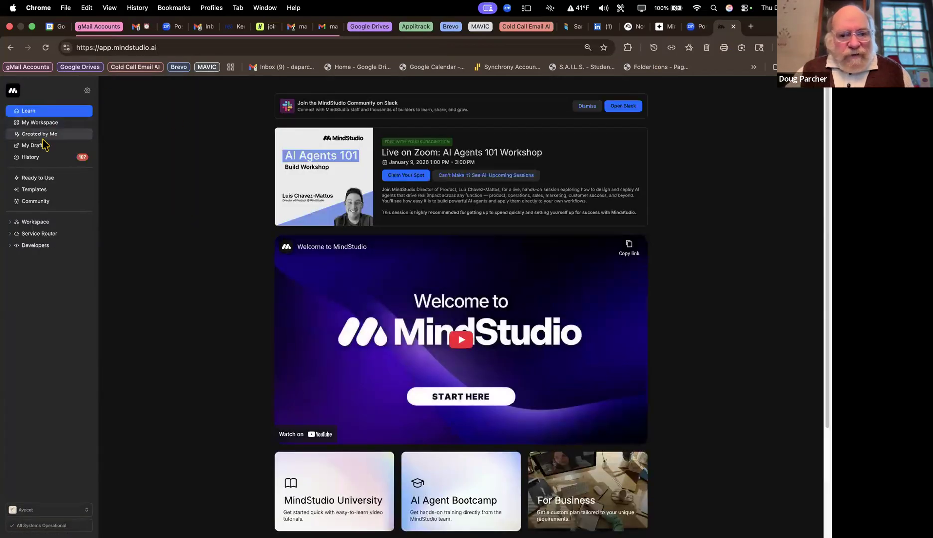
Look through the list of own created agents and the list of drafts.
{"action": "left_click", "coordinate": [43, 134]}
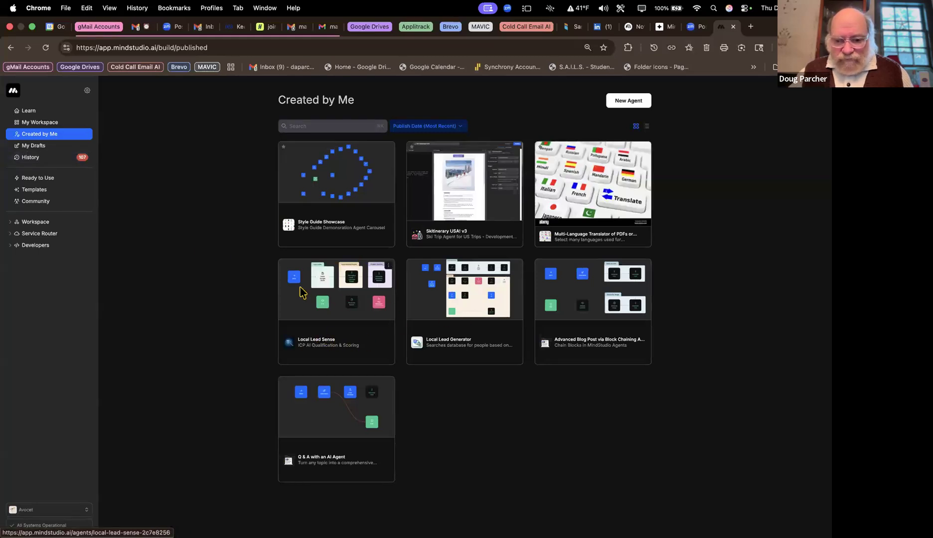
{"action": "left_click", "coordinate": [38, 146]}
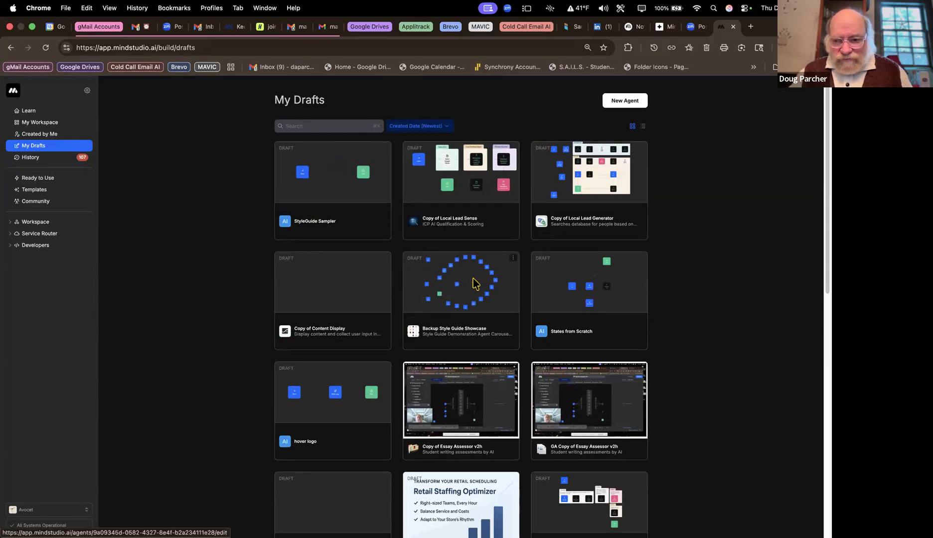
{"action": "scroll", "coordinate": [344, 429], "scroll_direction": "down", "scroll_amount": 3}
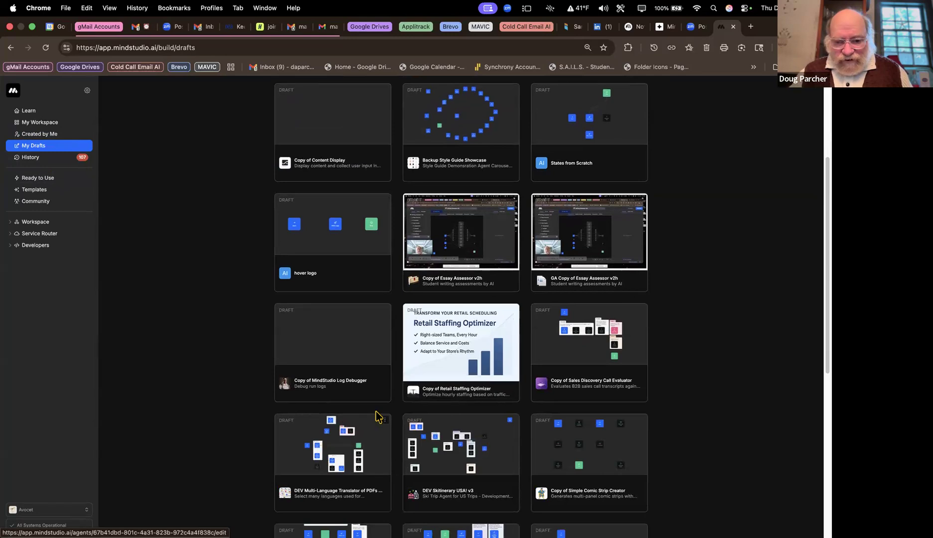
{"action": "scroll", "coordinate": [377, 407], "scroll_direction": "down", "scroll_amount": 2}
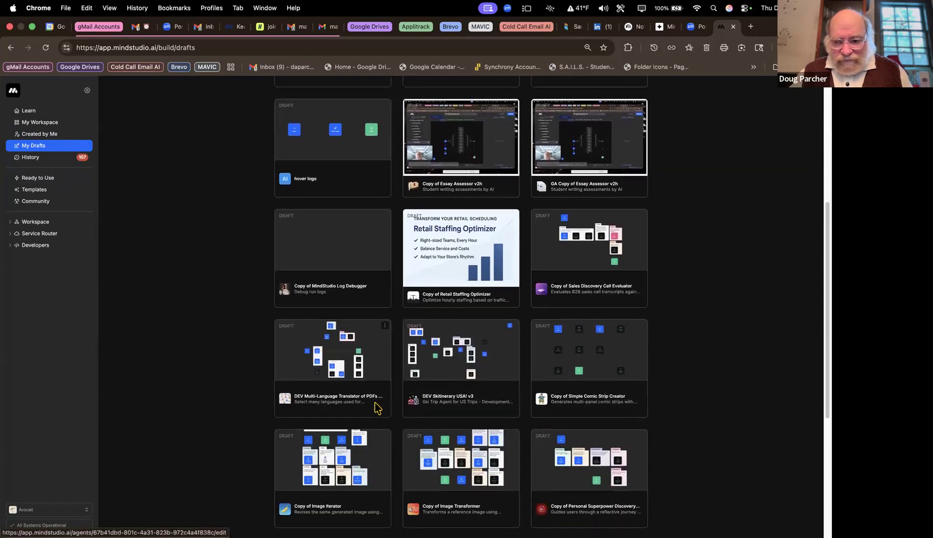
{"action": "scroll", "coordinate": [371, 285], "scroll_direction": "up", "scroll_amount": 2}
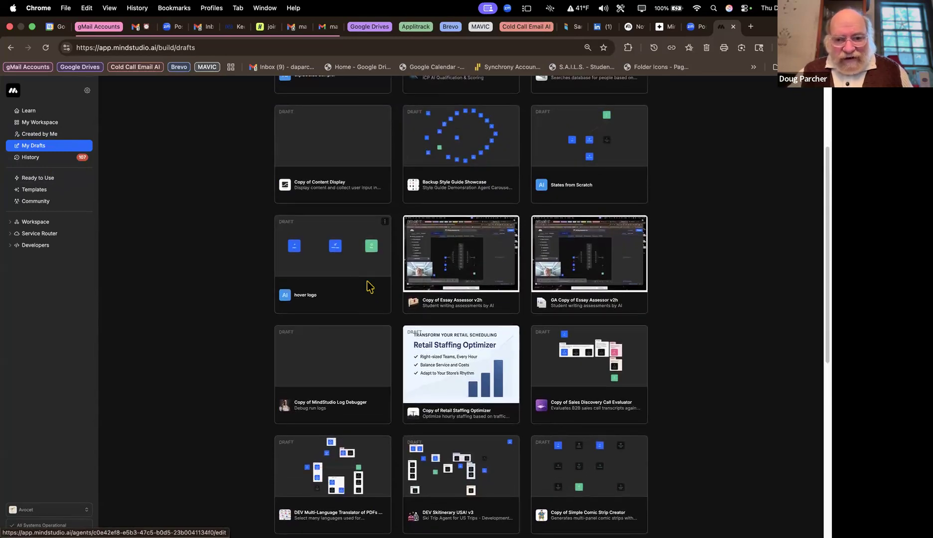
{"action": "scroll", "coordinate": [369, 287], "scroll_direction": "up", "scroll_amount": 2}
{"action": "scroll", "coordinate": [499, 194], "scroll_direction": "up", "scroll_amount": 1}
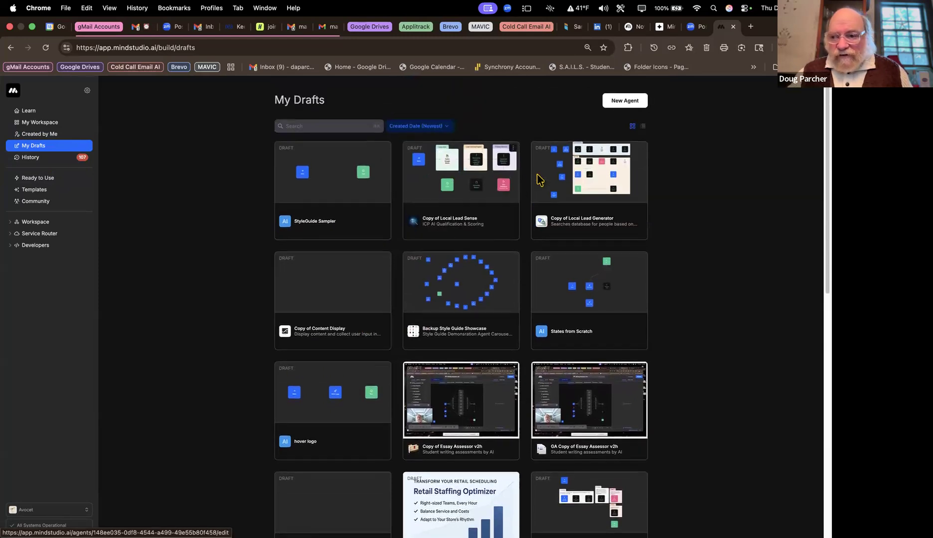
Create a new agent and insert a User Input block between Start and End in its main workflow.
{"action": "left_click", "coordinate": [621, 100]}
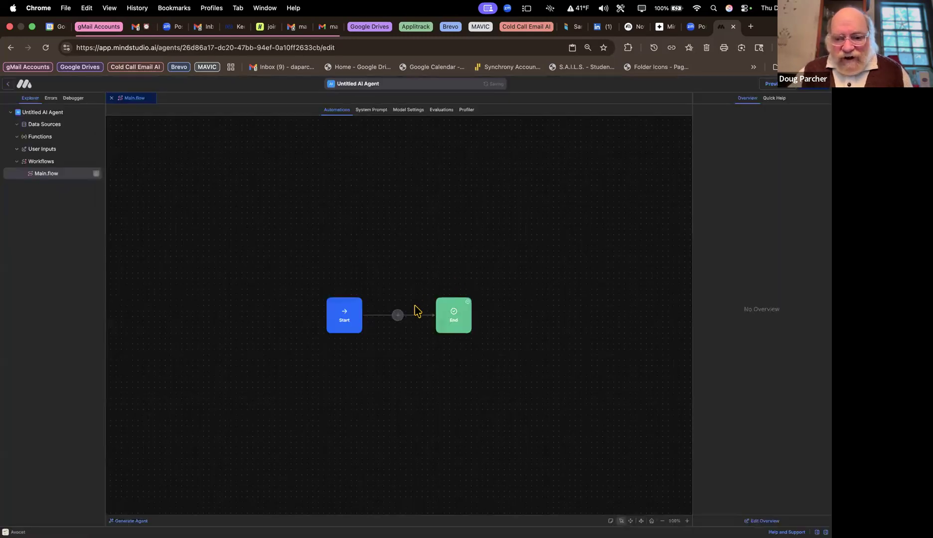
{"action": "left_click", "coordinate": [397, 316]}
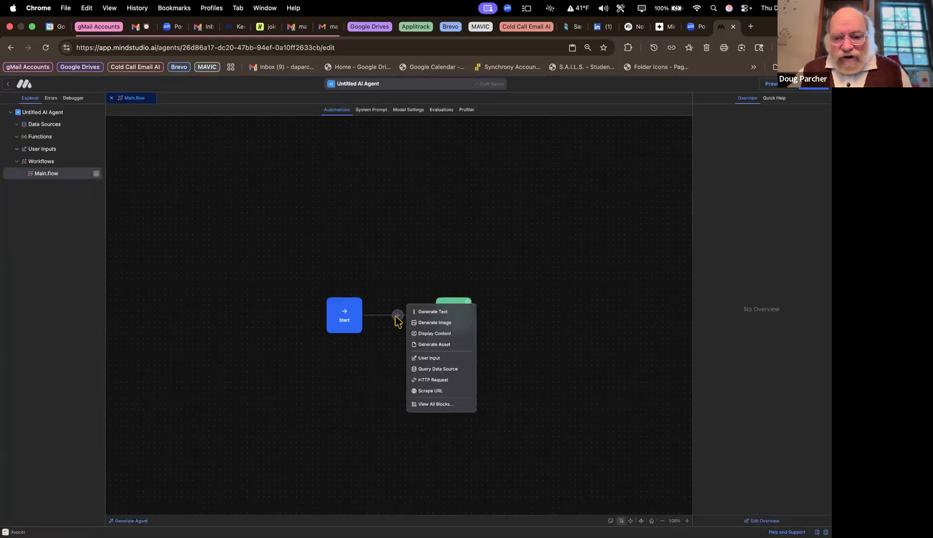
{"action": "left_click", "coordinate": [425, 358]}
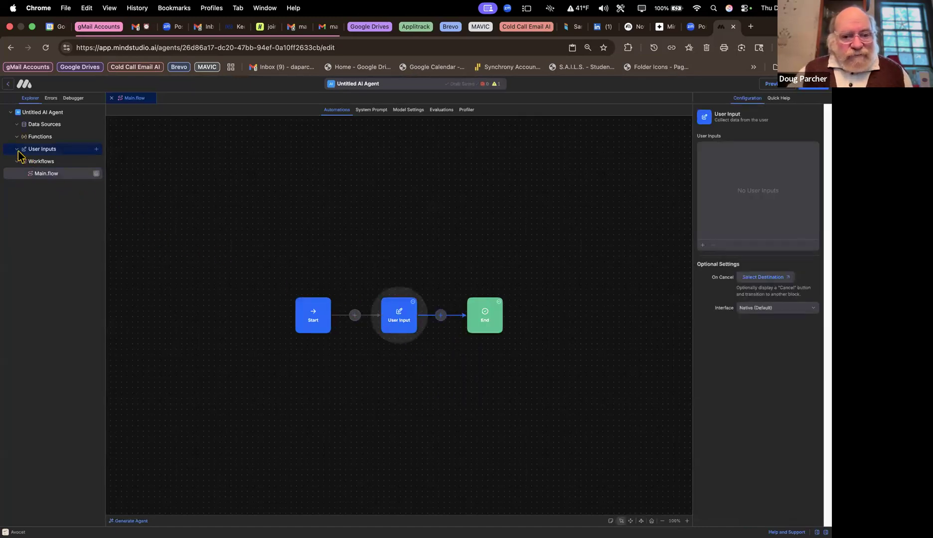
Add a user input with the variable name date and set its type to Date.
{"action": "left_click", "coordinate": [96, 149]}
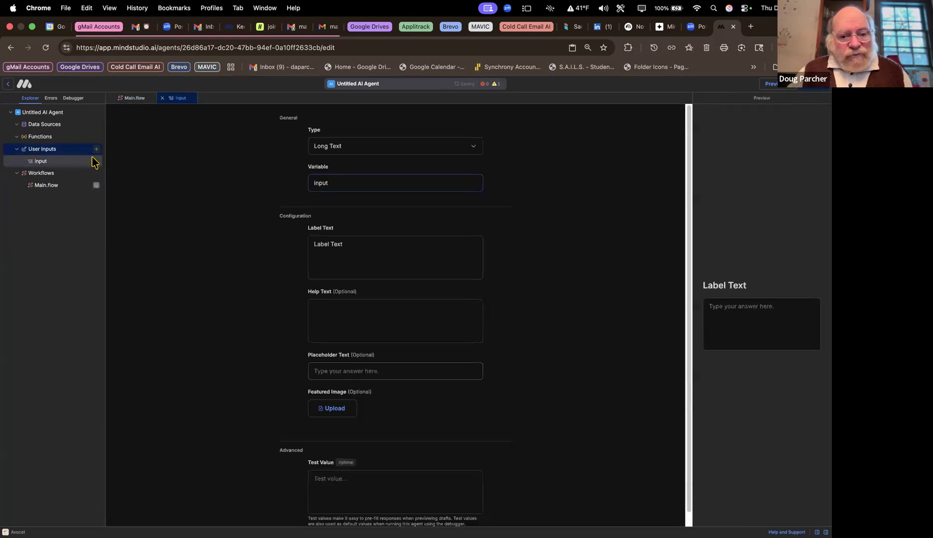
{"action": "left_click_drag", "start_coordinate": [333, 183], "coordinate": [309, 185]}
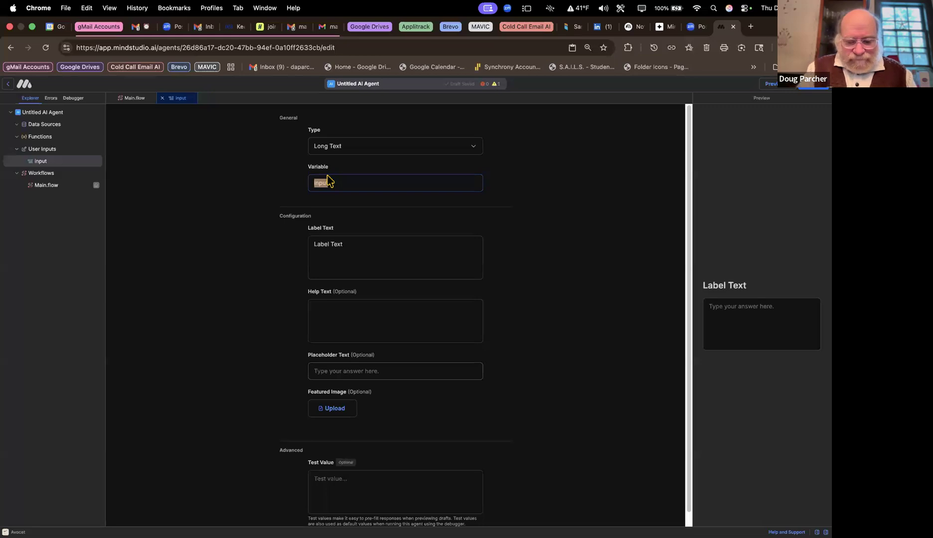
{"action": "type", "text": "date"}
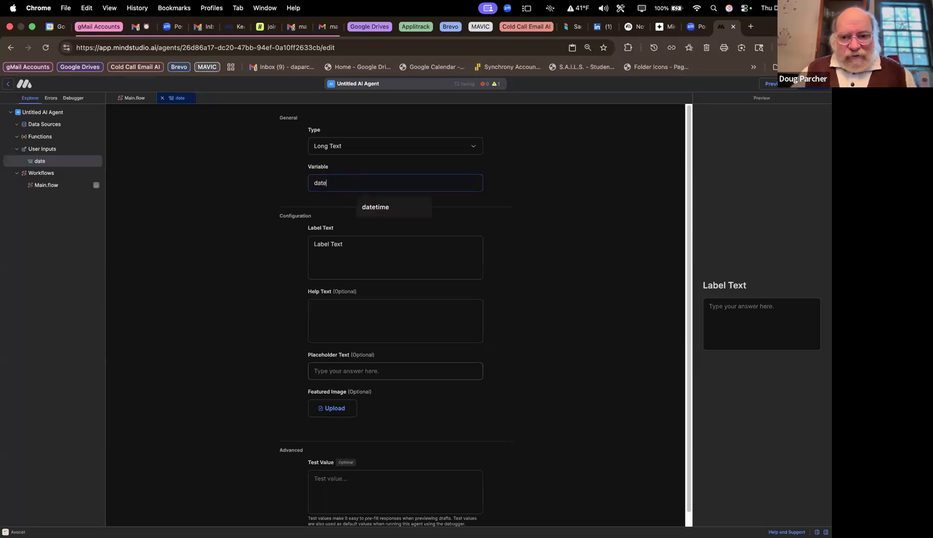
{"action": "left_click", "coordinate": [343, 146]}
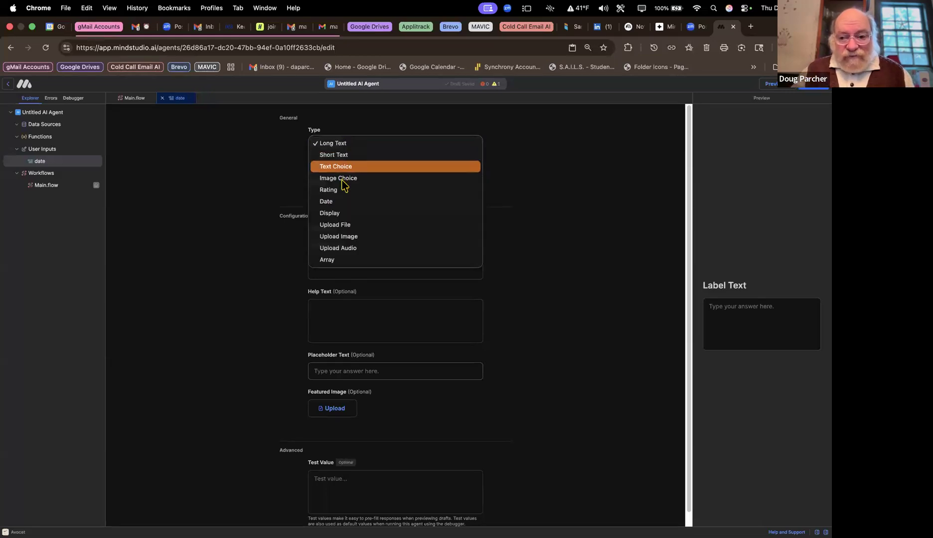
{"action": "left_click", "coordinate": [329, 201]}
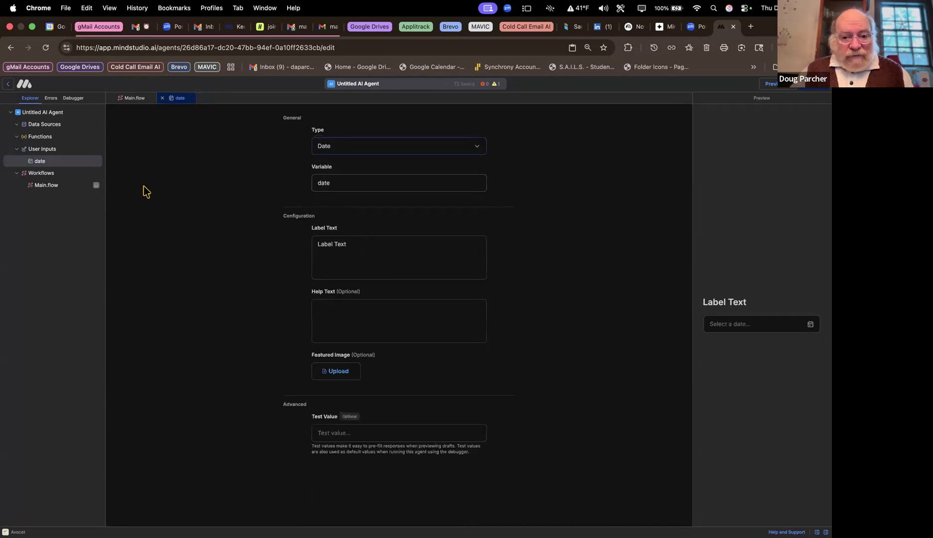
Add a second user input of type Long Text with the variable name AGENDA.
{"action": "left_click", "coordinate": [96, 150]}
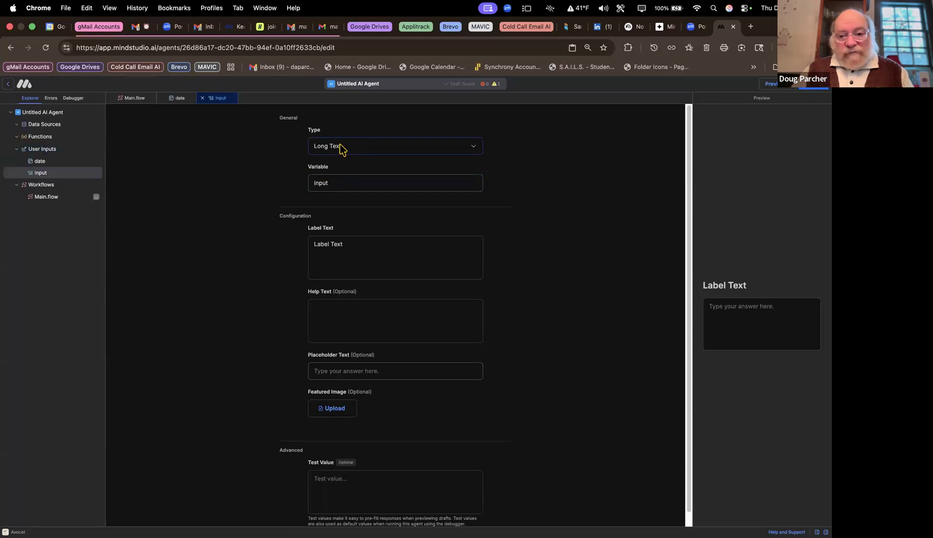
{"action": "double_click", "coordinate": [334, 186]}
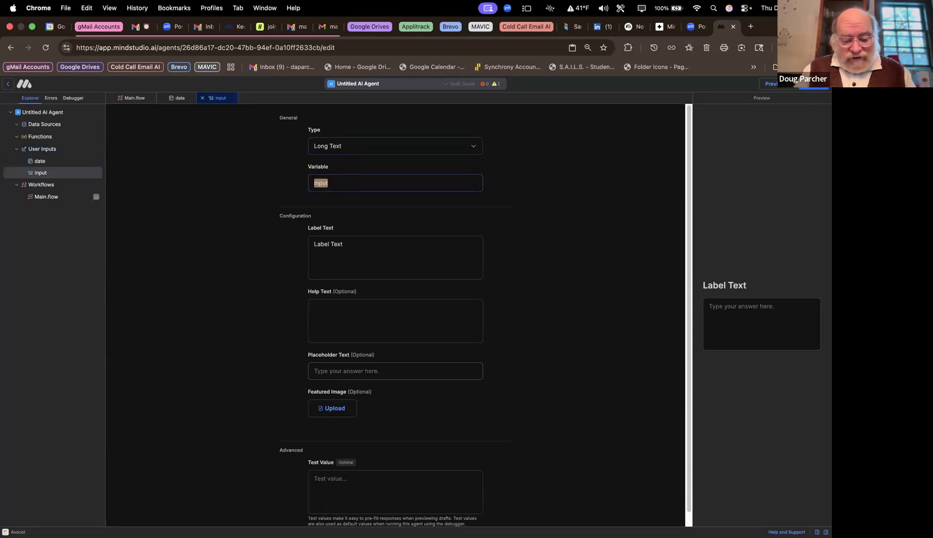
{"action": "type", "text": "AGENDA"}
{"action": "key", "text": "Caps_Lock"}
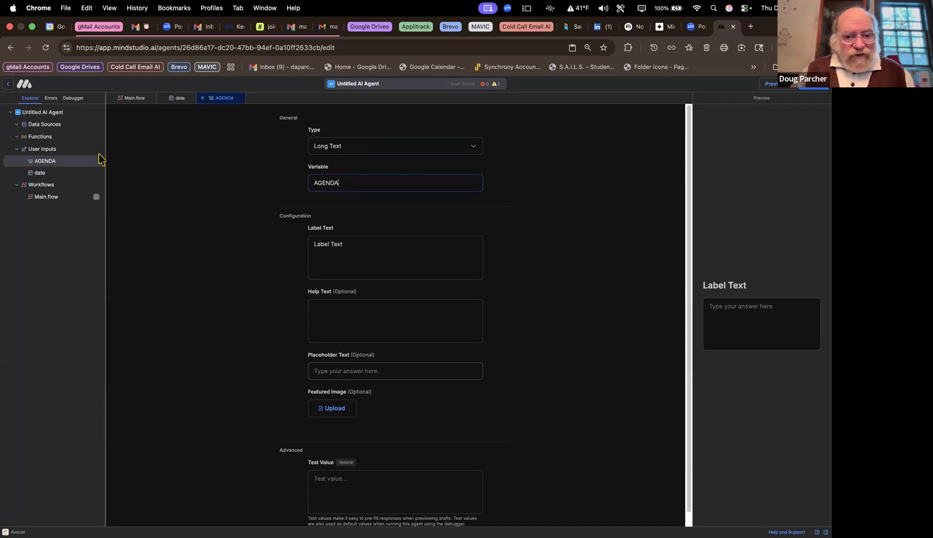
Add a third user input with the variable name people and set its type to Short Text.
{"action": "left_click", "coordinate": [96, 150]}
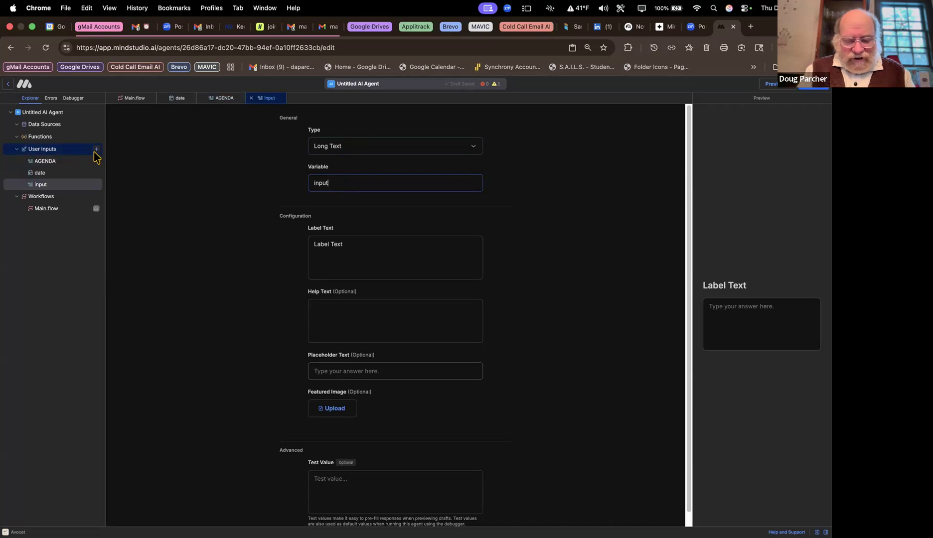
{"action": "type", "text": "p"}
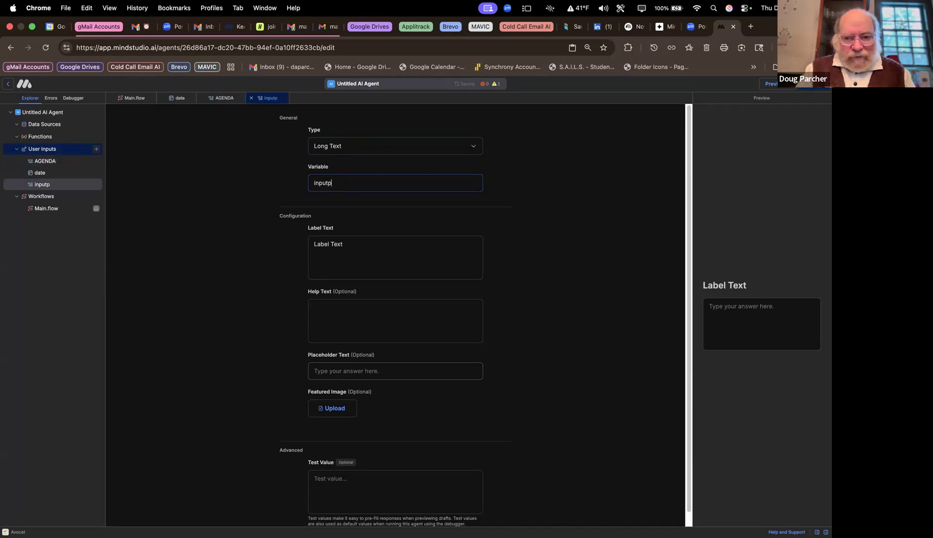
{"action": "key", "text": "BackSpace"}
{"action": "key", "text": "BackSpace"}
{"action": "key", "text": "BackSpace"}
{"action": "key", "text": "BackSpace"}
{"action": "key", "text": "BackSpace"}
{"action": "key", "text": "BackSpace"}
{"action": "type", "text": "peo"}
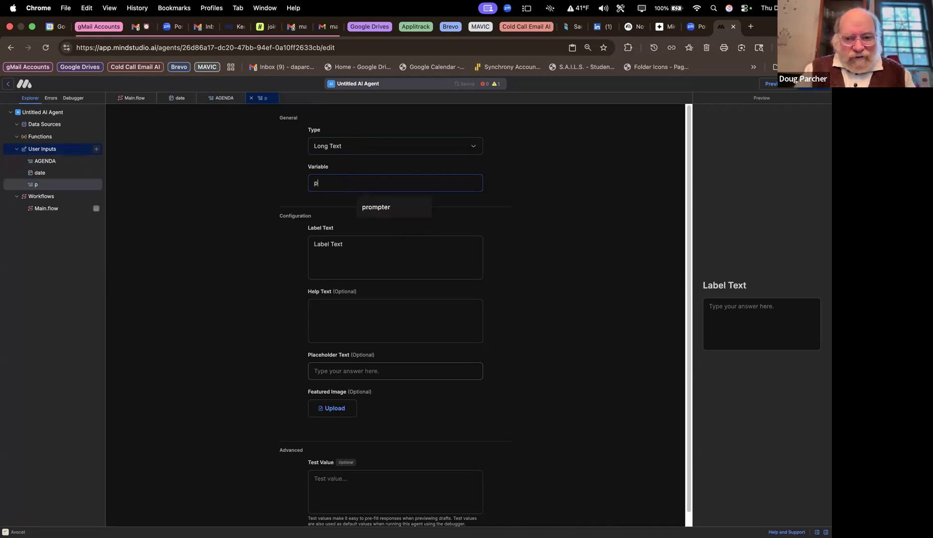
{"action": "type", "text": "ple"}
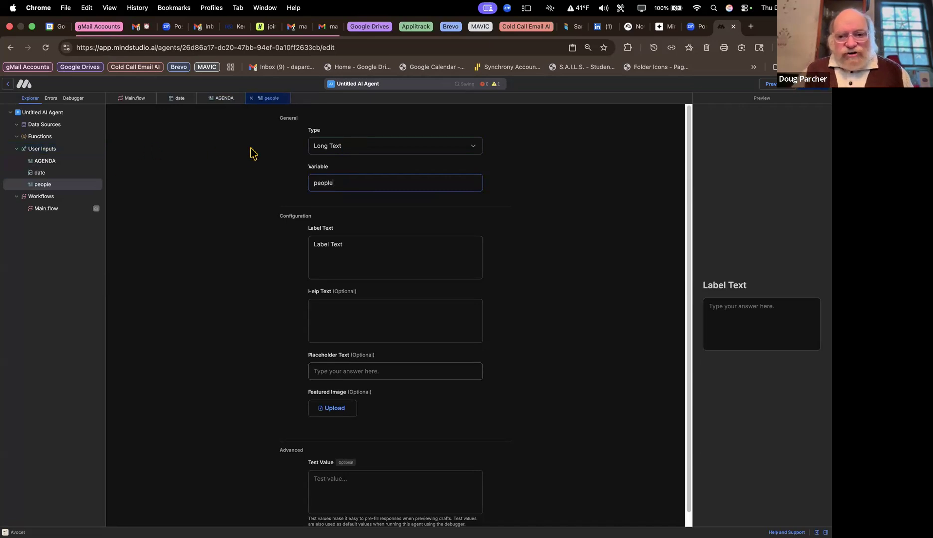
{"action": "left_click", "coordinate": [322, 146]}
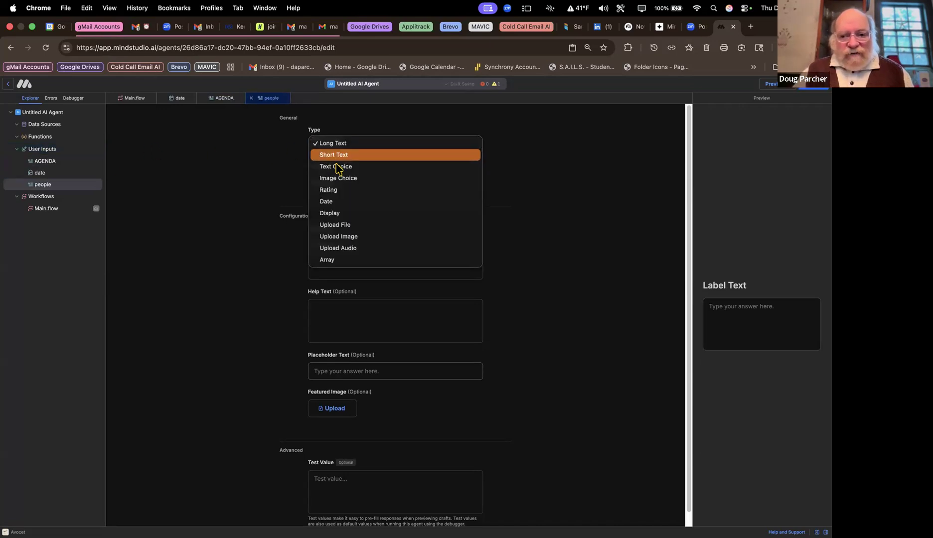
{"action": "left_click", "coordinate": [334, 155]}
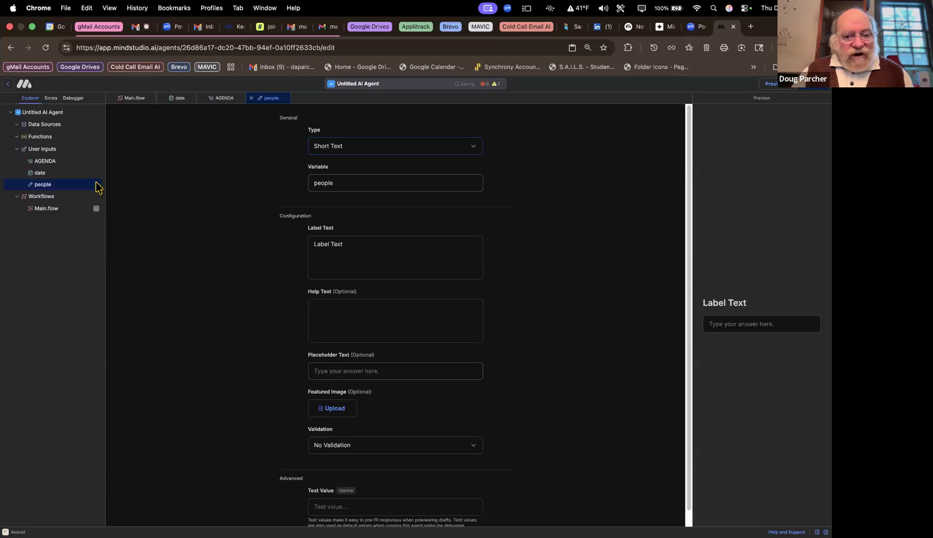
Set the User Input block's interface to Custom and start the live preview in its interface designer.
{"action": "left_click", "coordinate": [142, 101]}
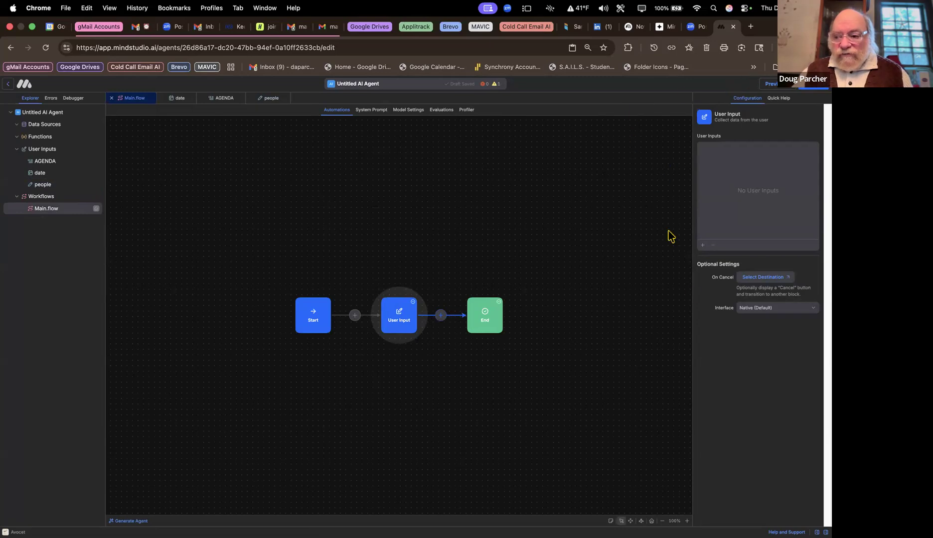
{"action": "left_click", "coordinate": [748, 312]}
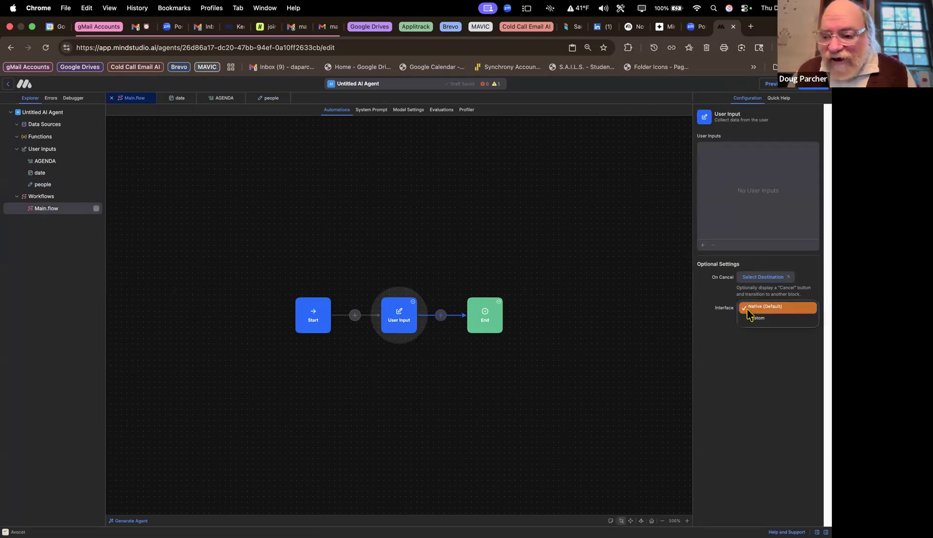
{"action": "left_click", "coordinate": [756, 319]}
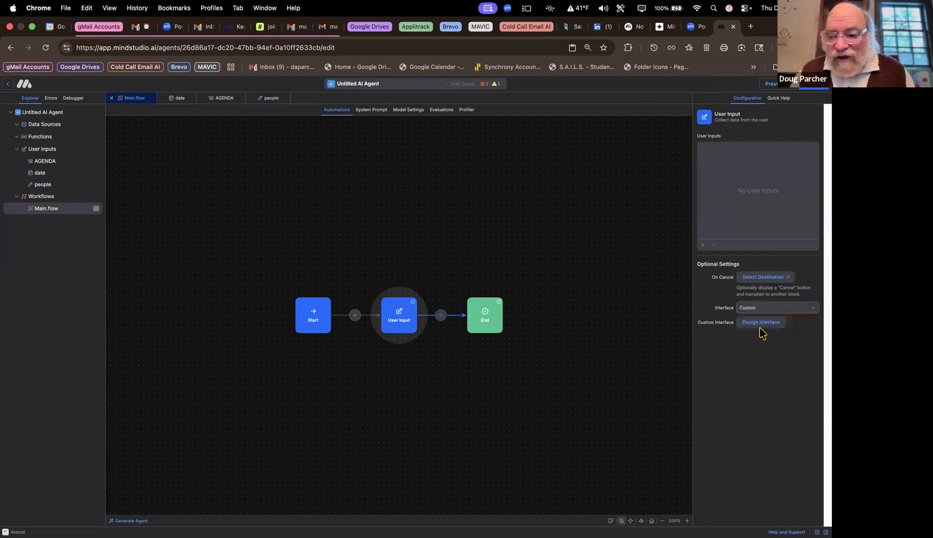
{"action": "left_click", "coordinate": [760, 323]}
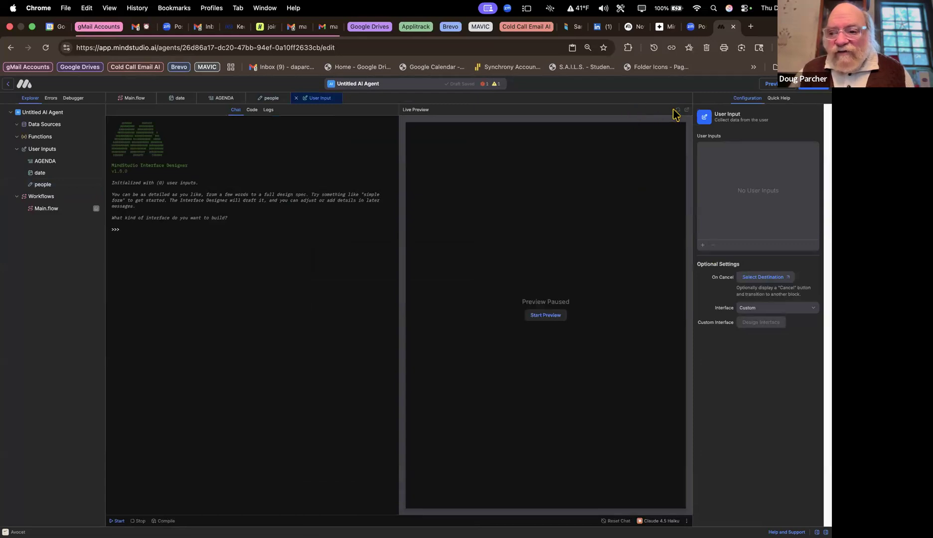
{"action": "left_click", "coordinate": [545, 315]}
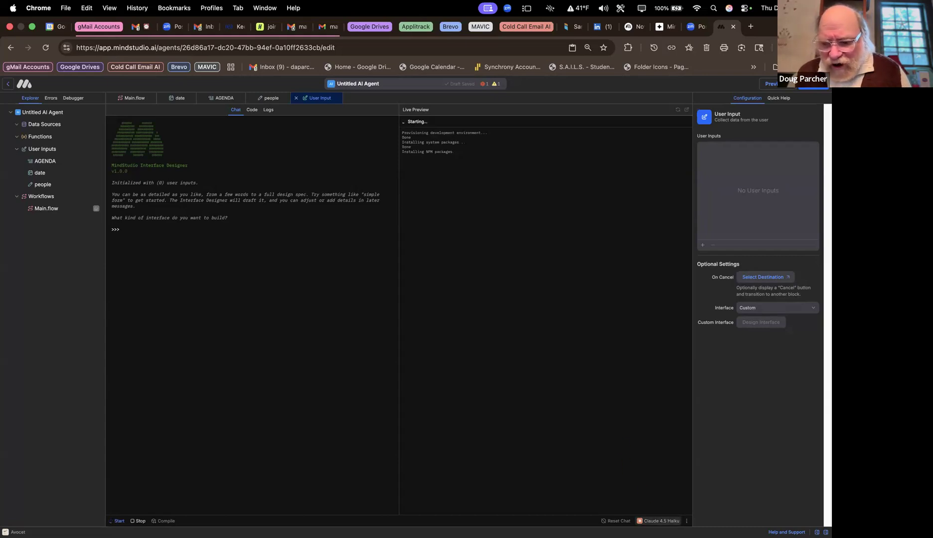
Change the interface designer's AI model to Google's Gemini 2.5 Flash.
{"action": "left_click", "coordinate": [659, 521]}
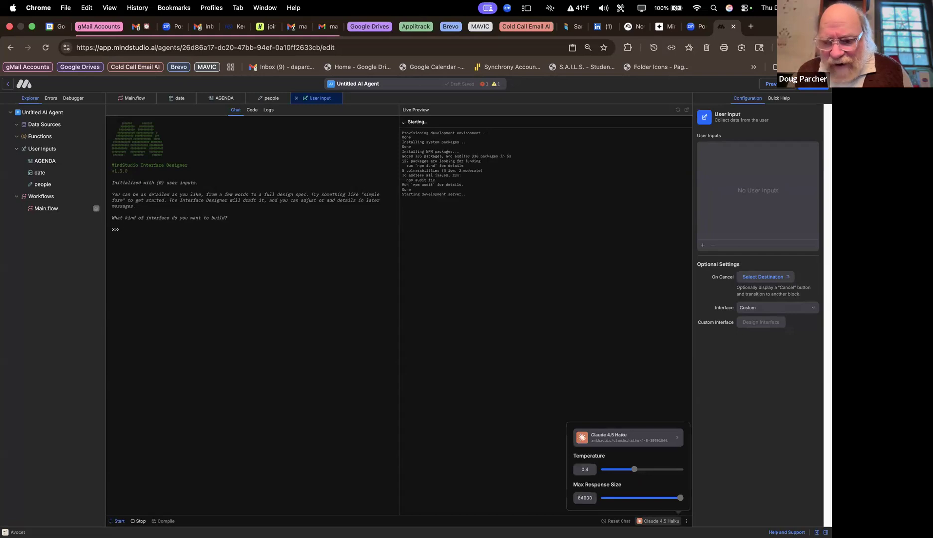
{"action": "left_click", "coordinate": [675, 441]}
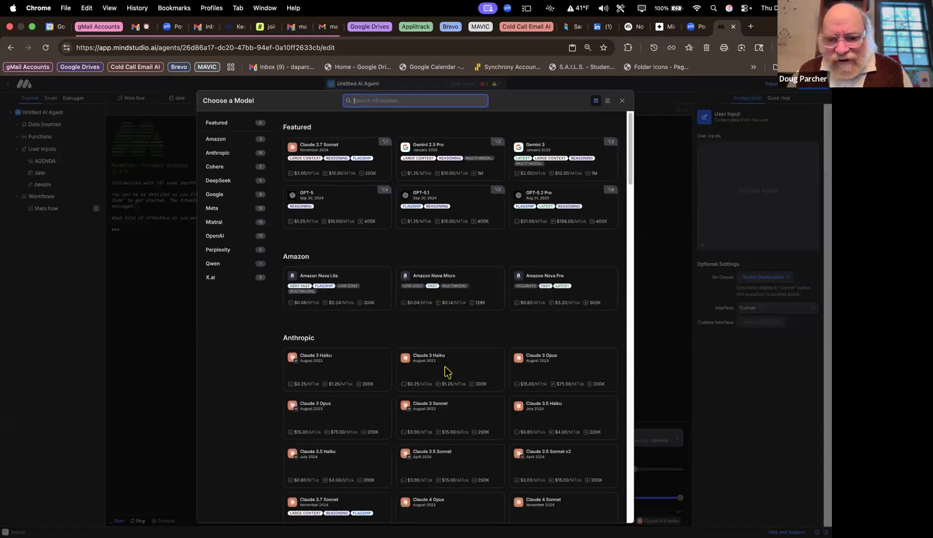
{"action": "left_click", "coordinate": [229, 197]}
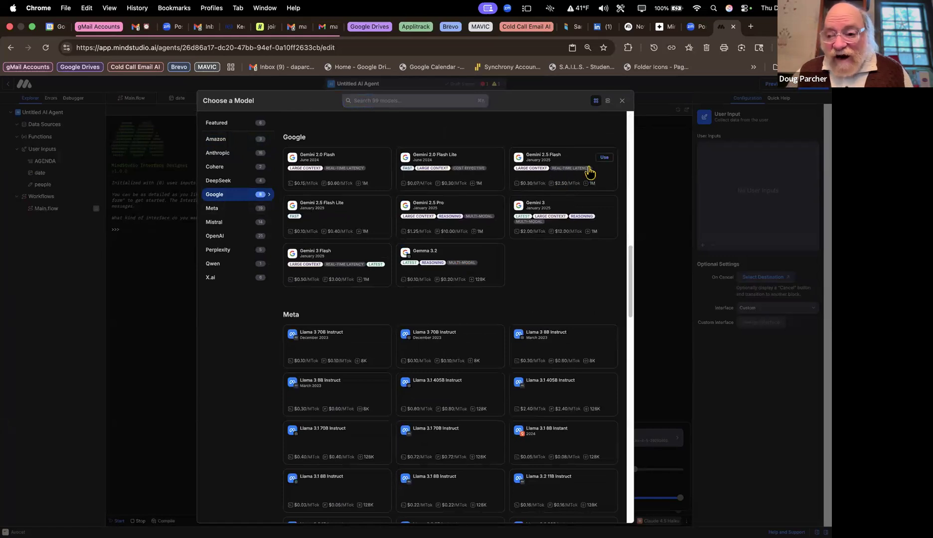
{"action": "left_click", "coordinate": [603, 158]}
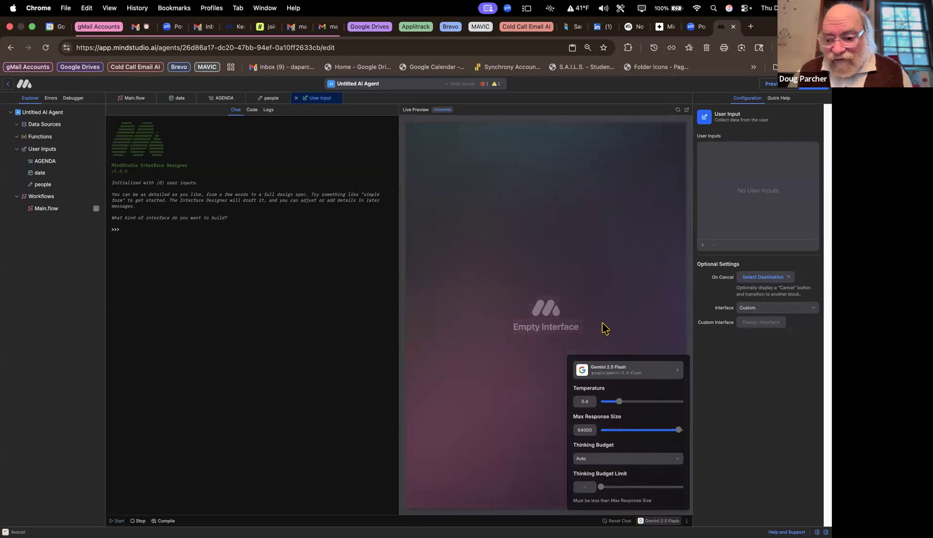
{"action": "left_click", "coordinate": [211, 242]}
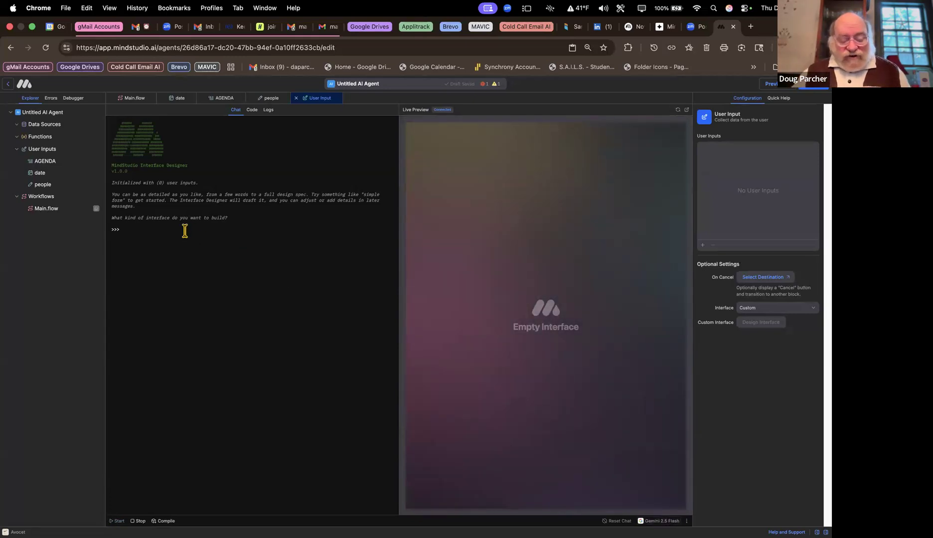
Switch to TextEdit to look over the prepared prompt notes, and return to Chrome.
{"action": "key", "text": "ctrl+Up"}
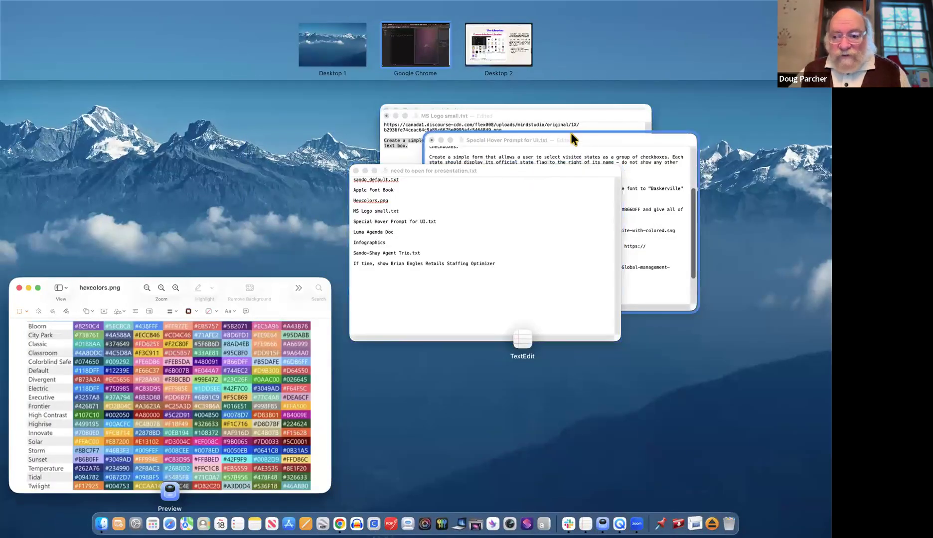
{"action": "left_click", "coordinate": [572, 133]}
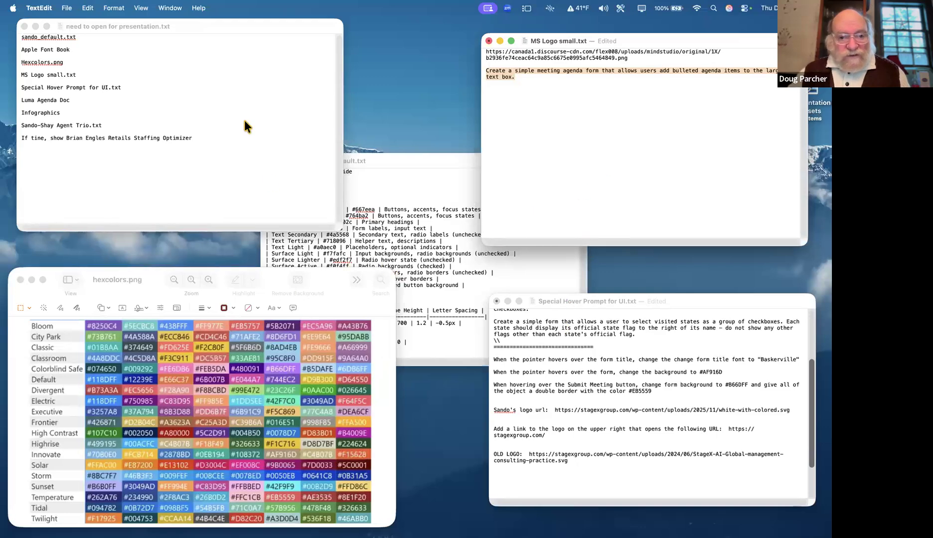
{"action": "key", "text": "super+Tab"}
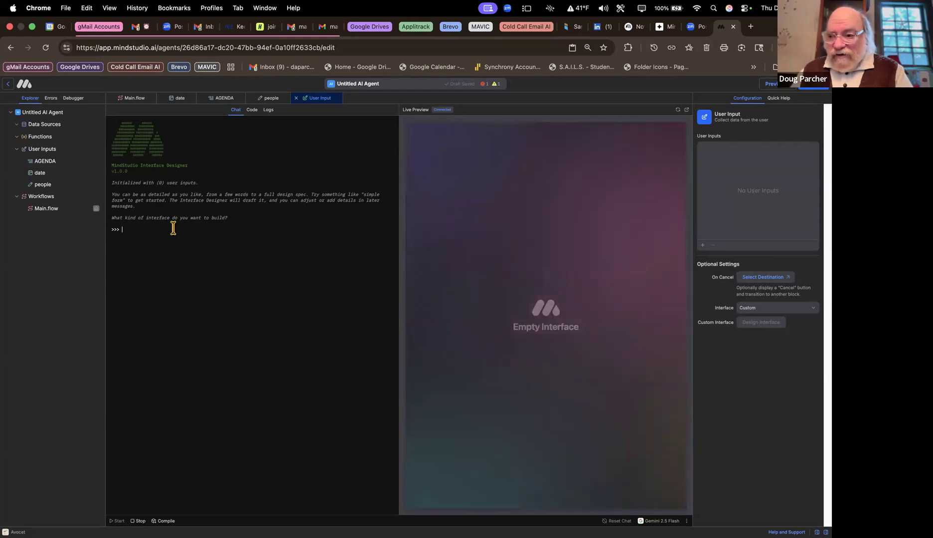
Add two more user inputs and make the second one a Text Choice with the variable name choice.
{"action": "left_click", "coordinate": [96, 150]}
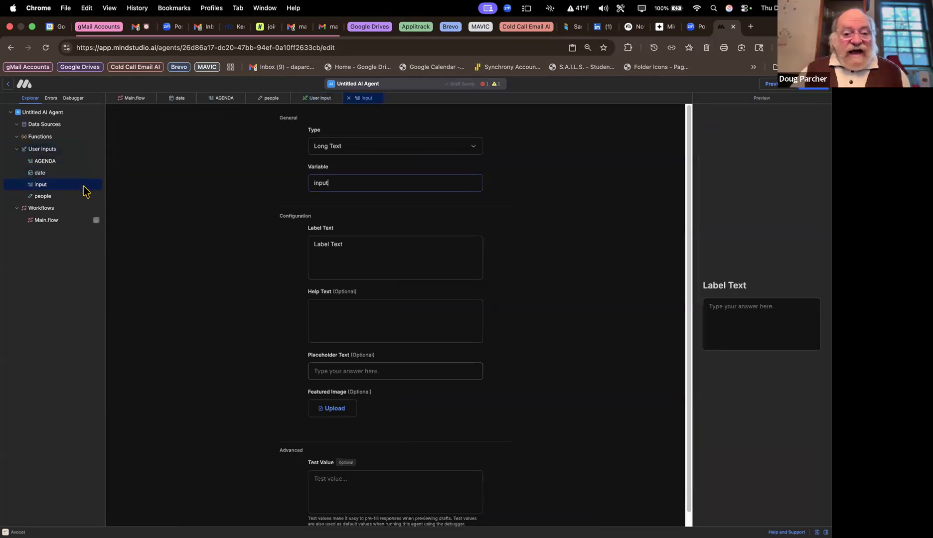
{"action": "left_click", "coordinate": [97, 149]}
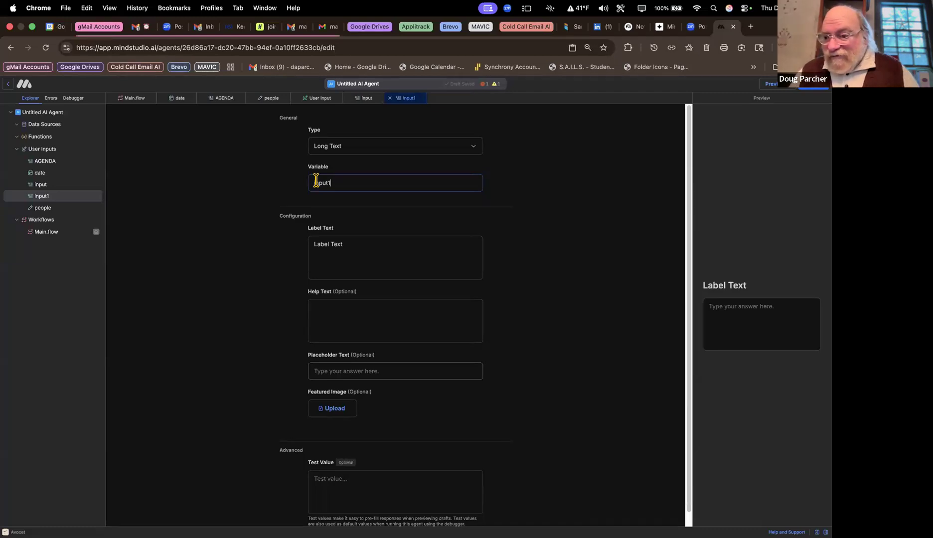
{"action": "left_click", "coordinate": [341, 147]}
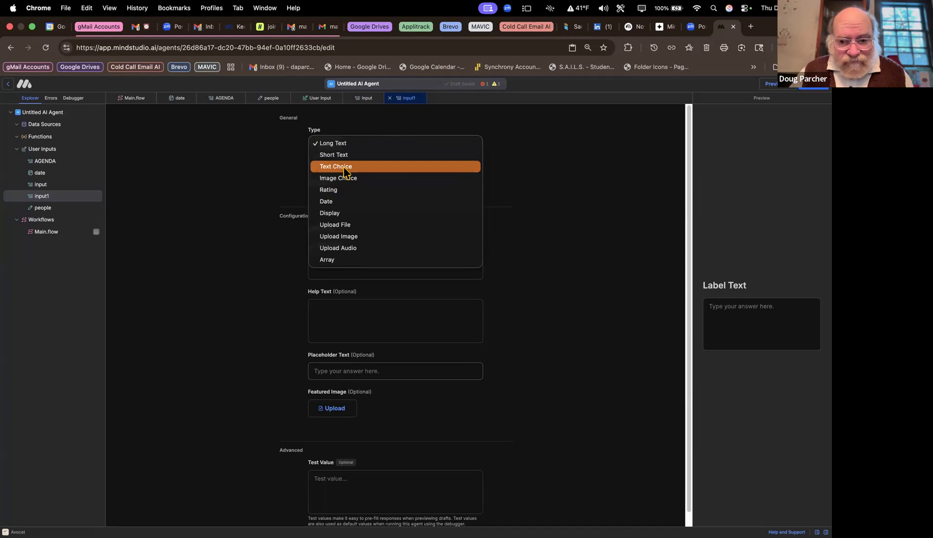
{"action": "left_click", "coordinate": [343, 167]}
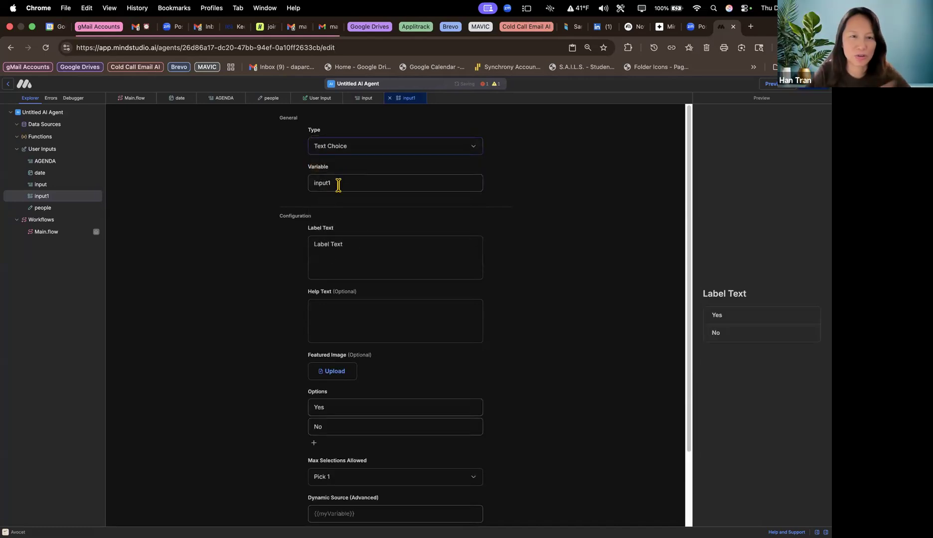
{"action": "left_click_drag", "start_coordinate": [337, 185], "coordinate": [306, 191]}
{"action": "type", "text": "c"}
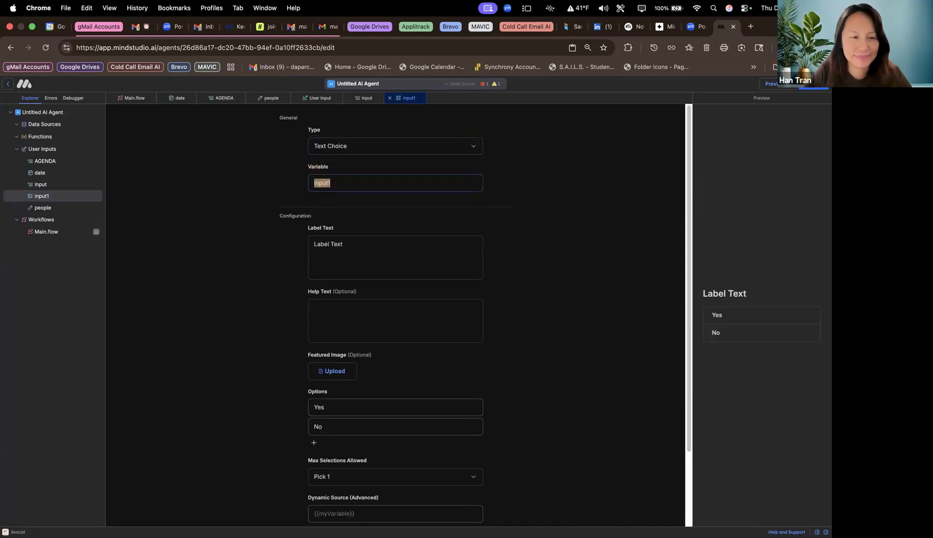
{"action": "type", "text": "hoice"}
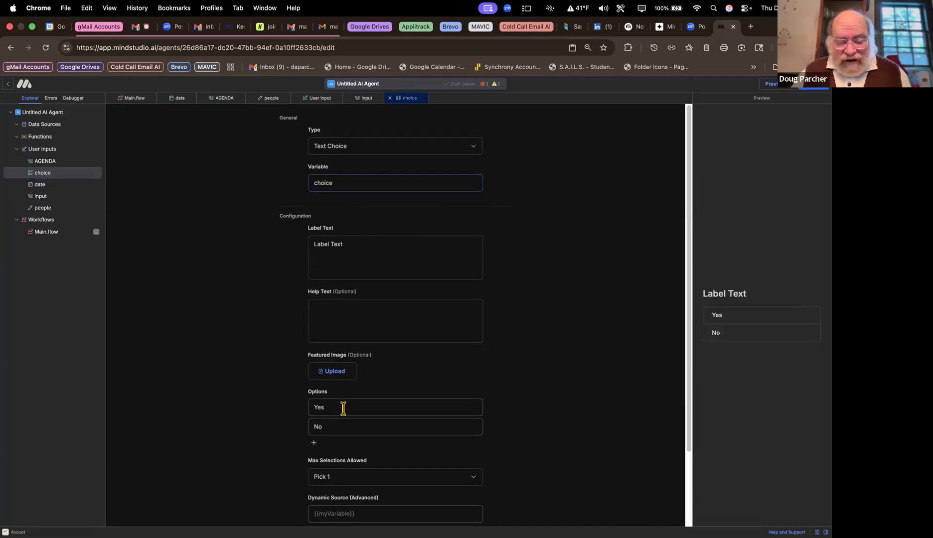
Add a third option, Maybe, to the choice input.
{"action": "left_click", "coordinate": [314, 442]}
{"action": "type", "text": "Mayve"}
{"action": "key", "text": "BackSpace"}
{"action": "key", "text": "BackSpace"}
{"action": "key", "text": "BackSpace"}
{"action": "type", "text": "ybe"}
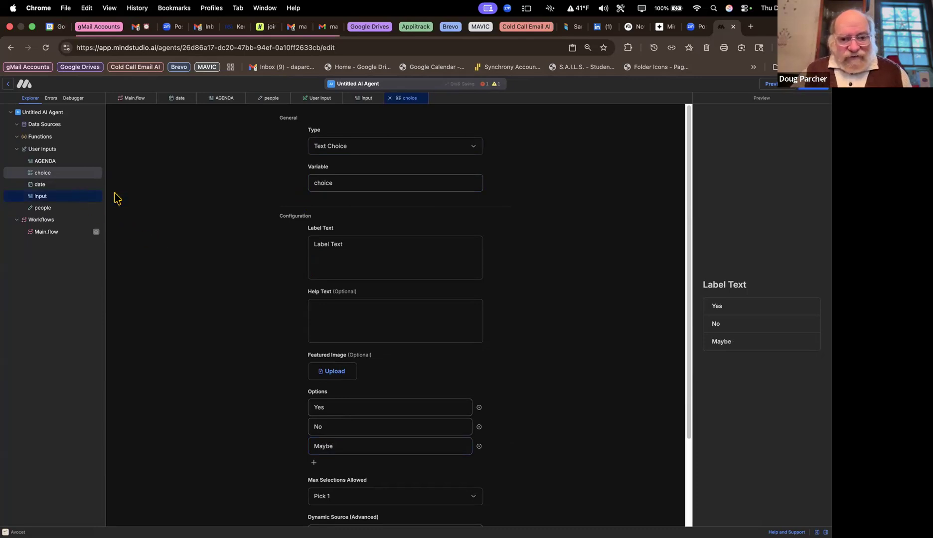
Add the AGENDA, choice, date and people inputs to the User Input block in Main.flow, leaving out input.
{"action": "left_click", "coordinate": [140, 101]}
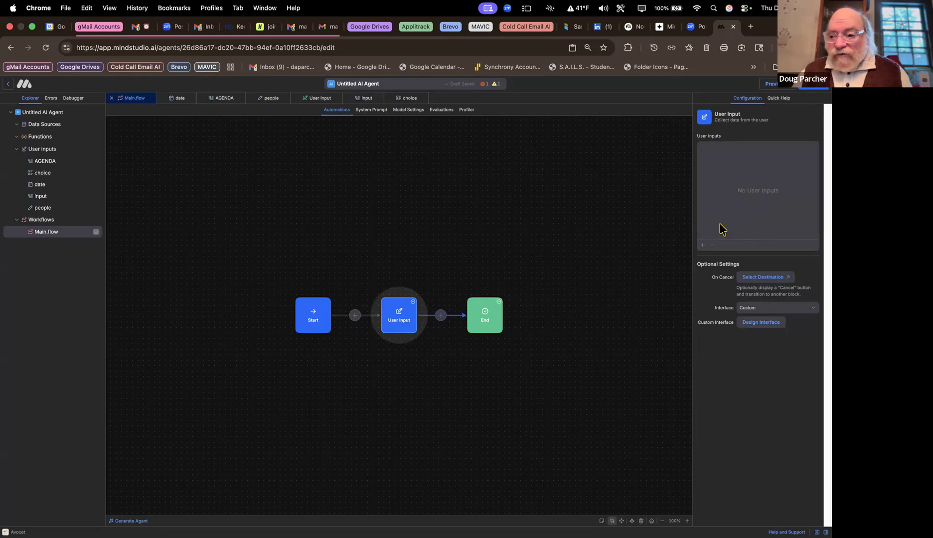
{"action": "left_click", "coordinate": [702, 245]}
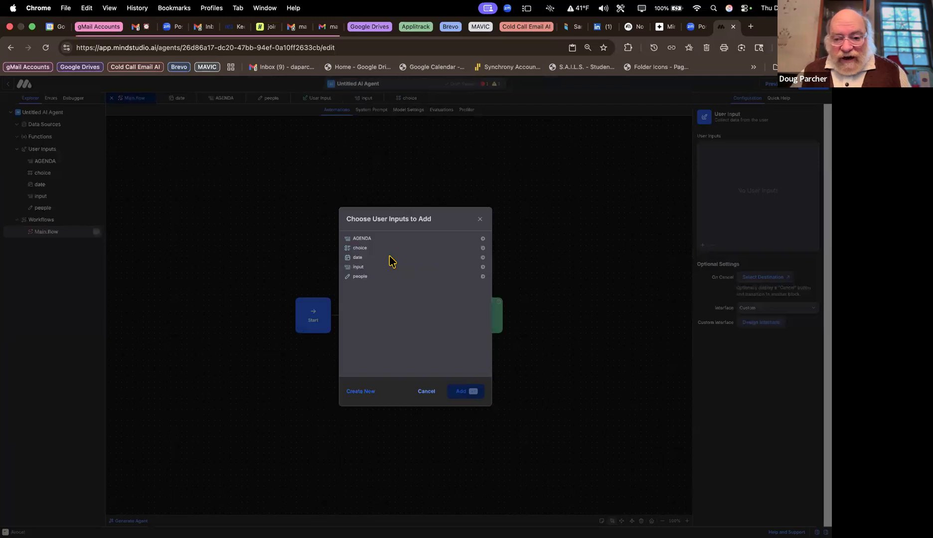
{"action": "left_click", "coordinate": [371, 240]}
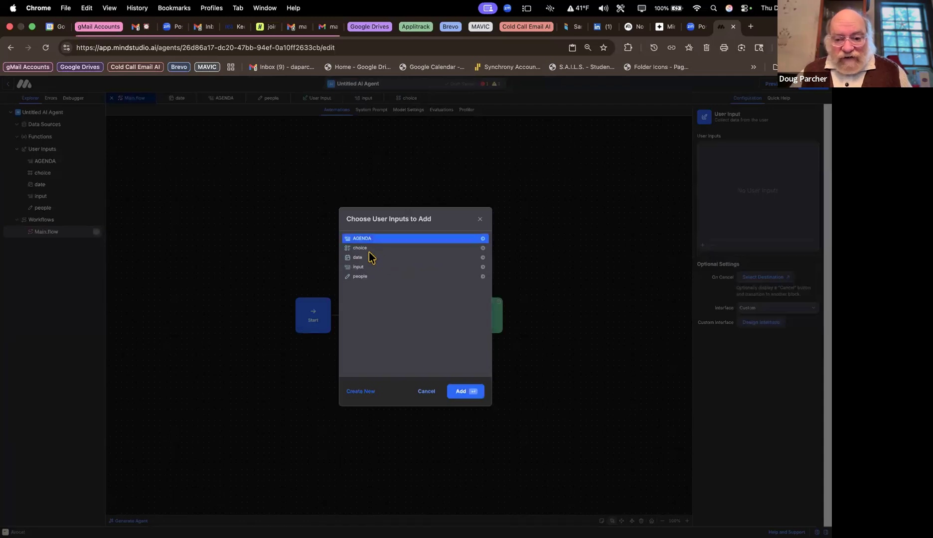
{"action": "left_click", "coordinate": [365, 279], "text": "shift"}
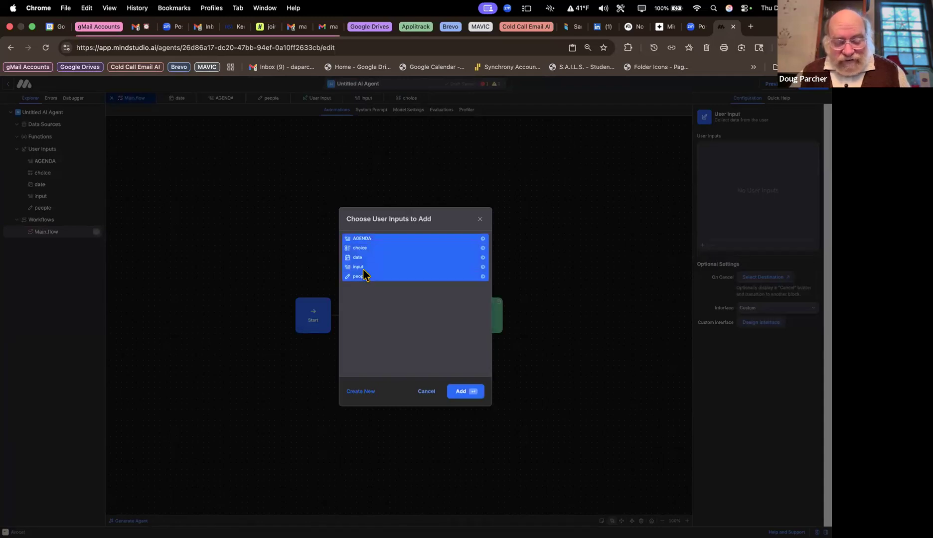
{"action": "left_click", "coordinate": [363, 268]}
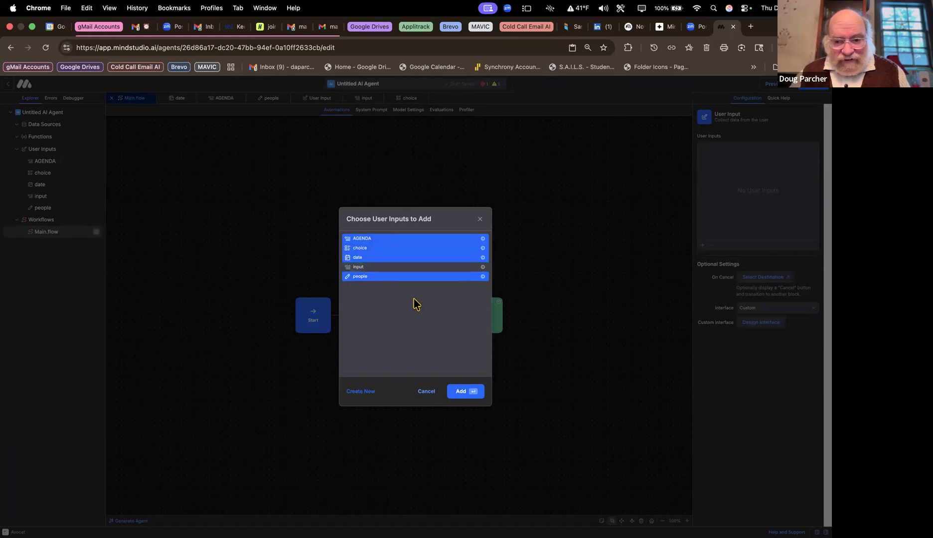
{"action": "left_click", "coordinate": [460, 391]}
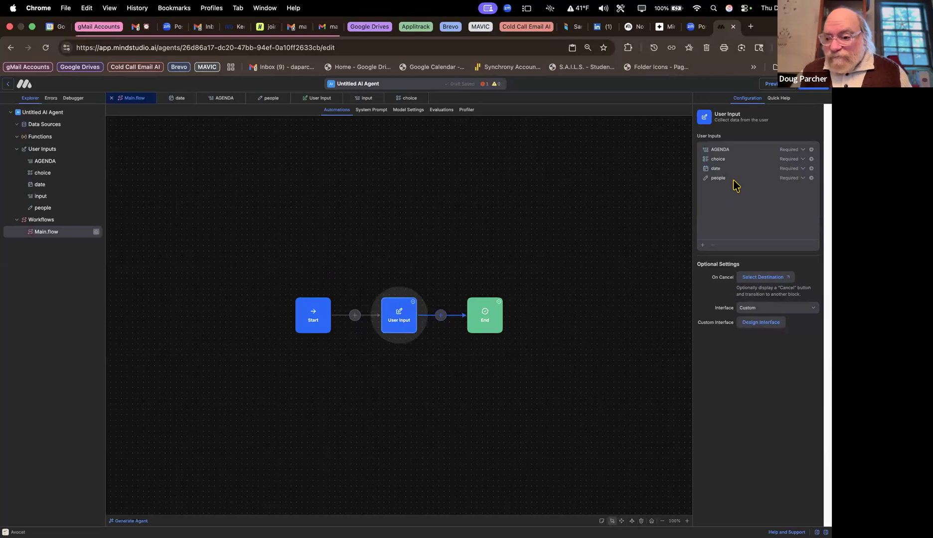
Reopen the interface designer and submit the prompt "create a simple meeting agenda form and incolude the input variables for it.".
{"action": "left_click", "coordinate": [762, 323]}
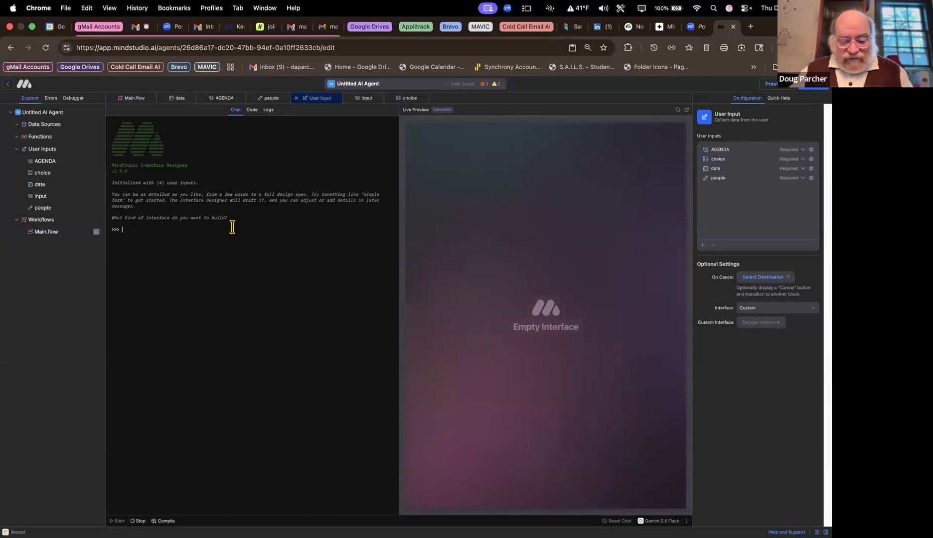
{"action": "type", "text": "create s"}
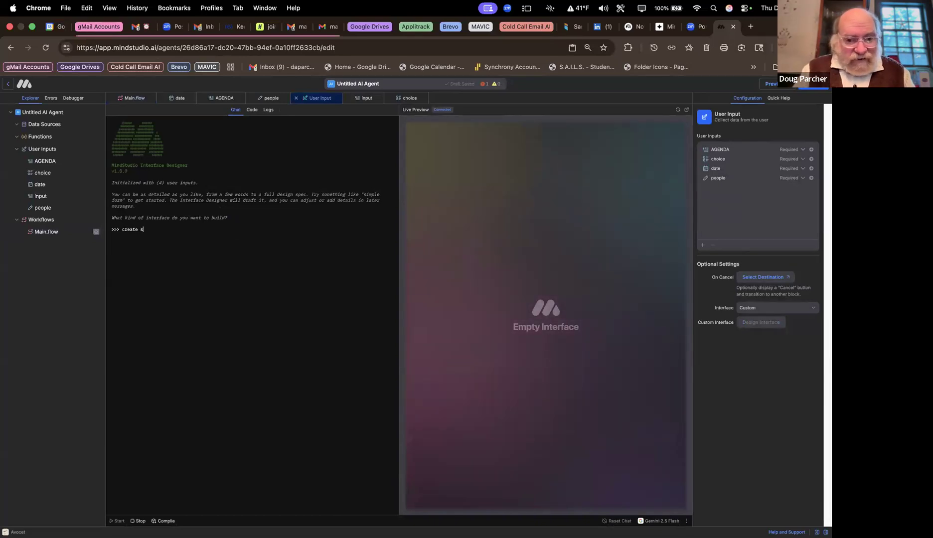
{"action": "key", "text": "BackSpace"}
{"action": "type", "text": "a simple "}
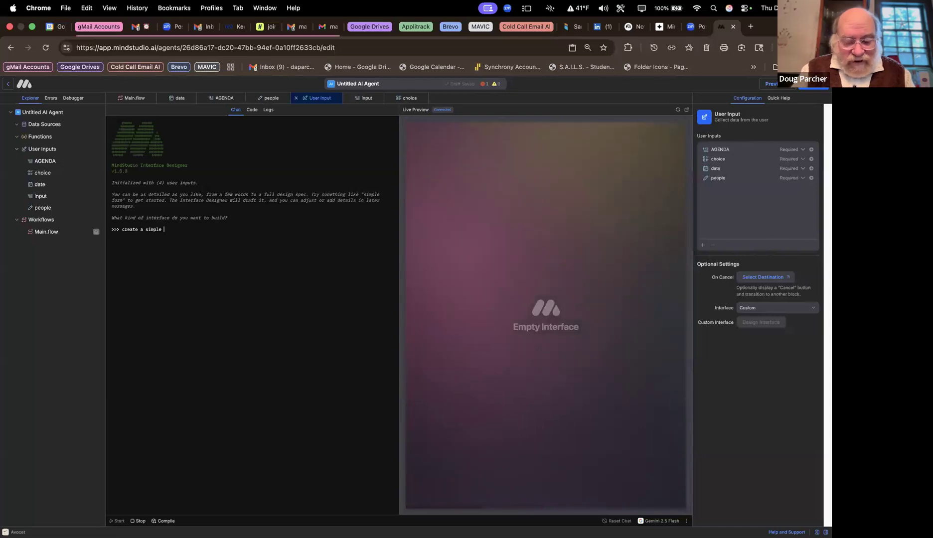
{"action": "type", "text": "mee"}
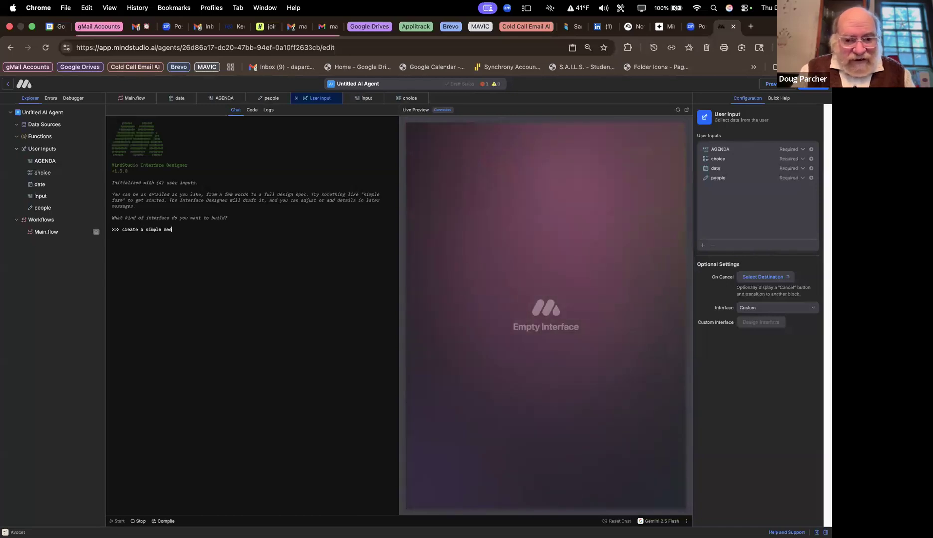
{"action": "type", "text": "ting agenda form and incolude the"}
{"action": "key", "text": "BackSpace"}
{"action": "key", "text": "BackSpace"}
{"action": "key", "text": "BackSpace"}
{"action": "type", "text": "the in"}
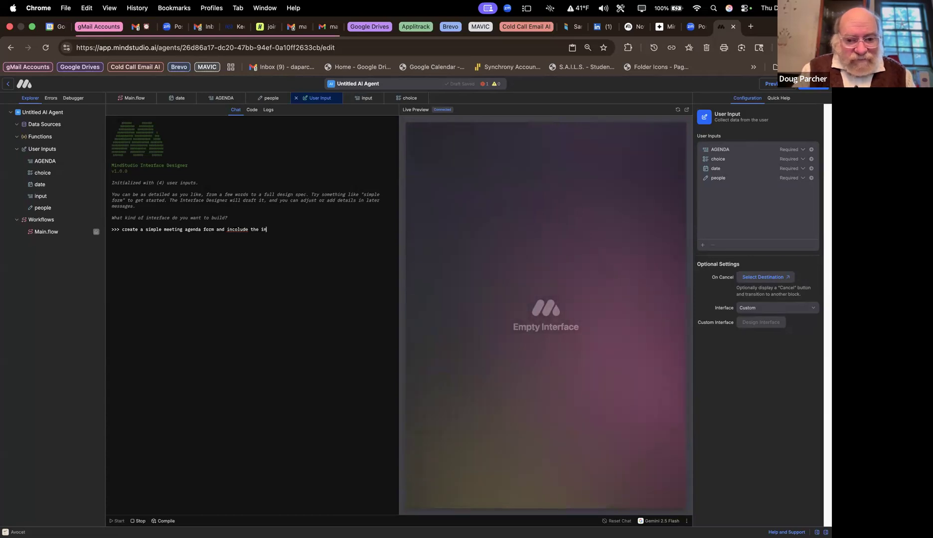
{"action": "type", "text": "pute"}
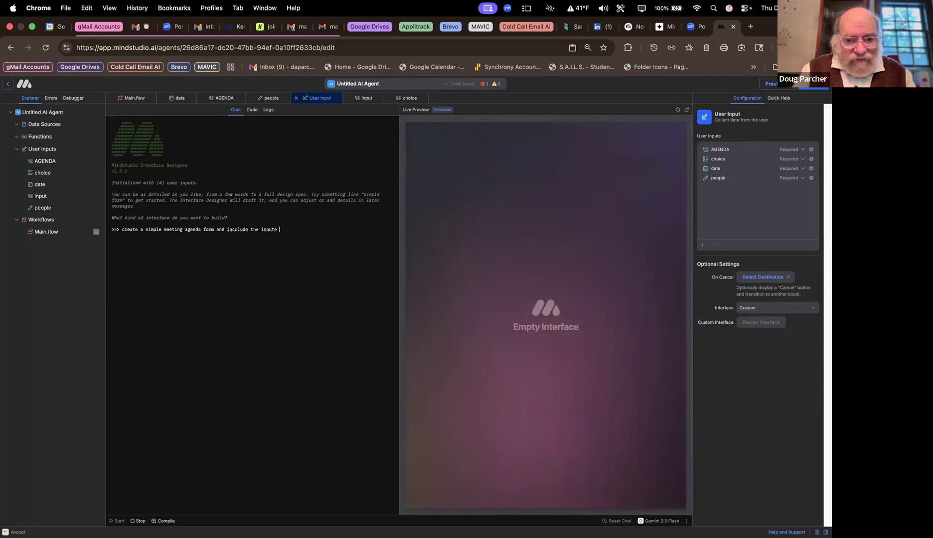
{"action": "key", "text": "BackSpace"}
{"action": "key", "text": "BackSpace"}
{"action": "type", "text": "var"}
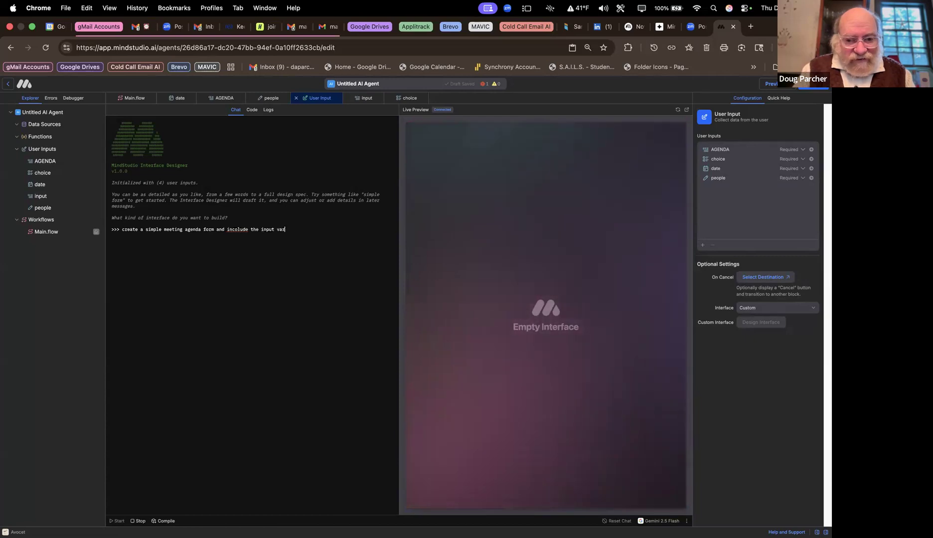
{"action": "type", "text": "iables for it."}
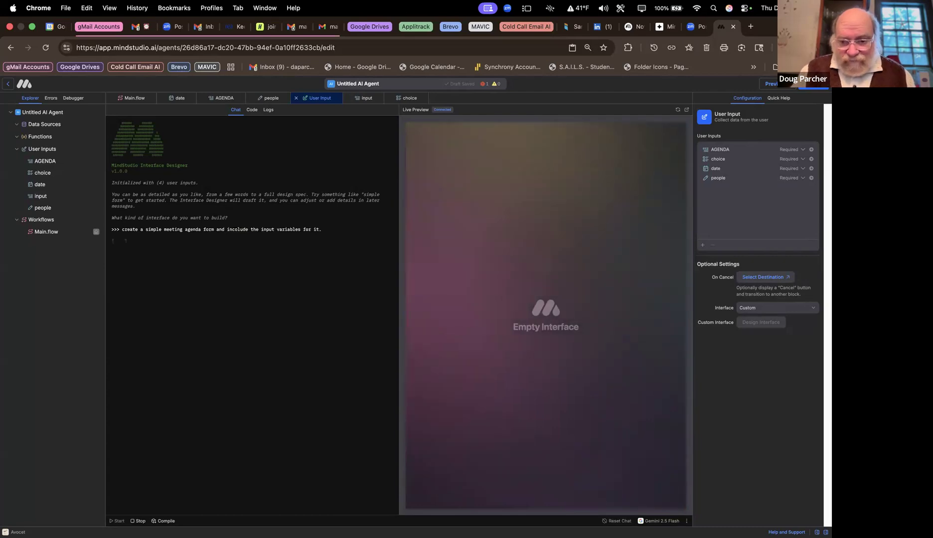
{"action": "key", "text": "Return"}
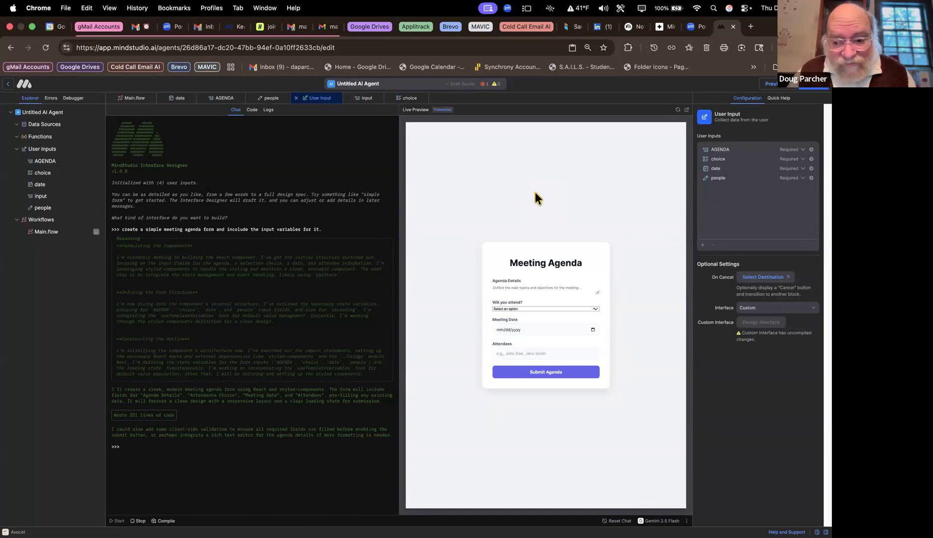
Try the attendance choices in the previewed form by selecting No, and compile the custom interface.
{"action": "left_click", "coordinate": [536, 309]}
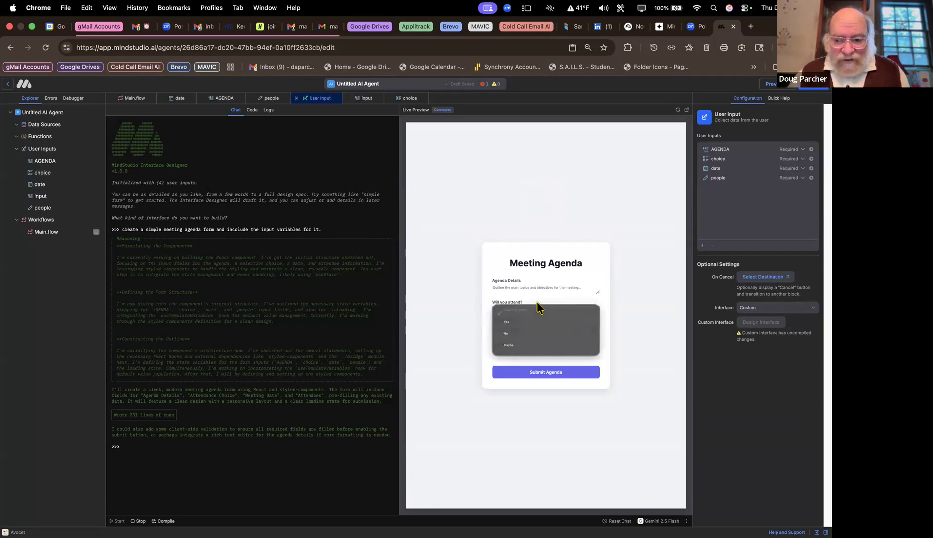
{"action": "left_click", "coordinate": [484, 220]}
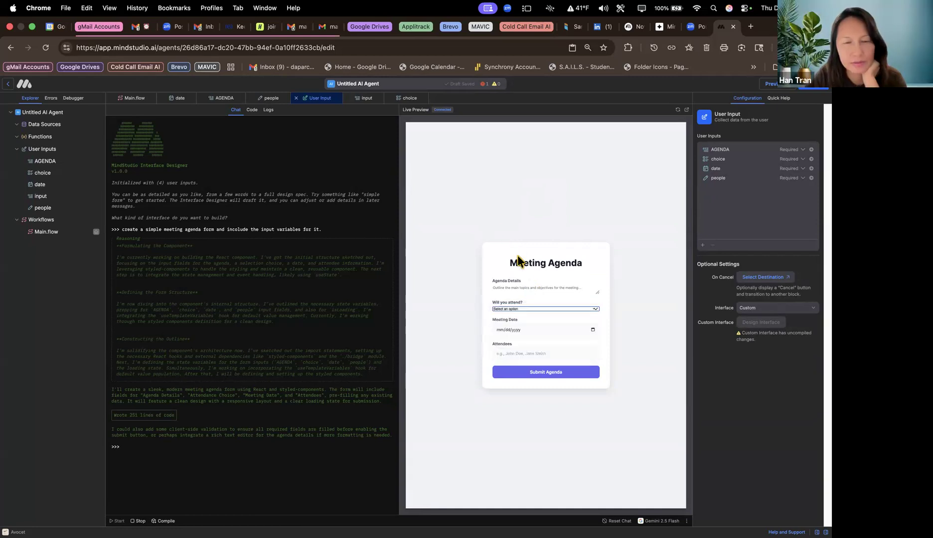
{"action": "left_click", "coordinate": [525, 307]}
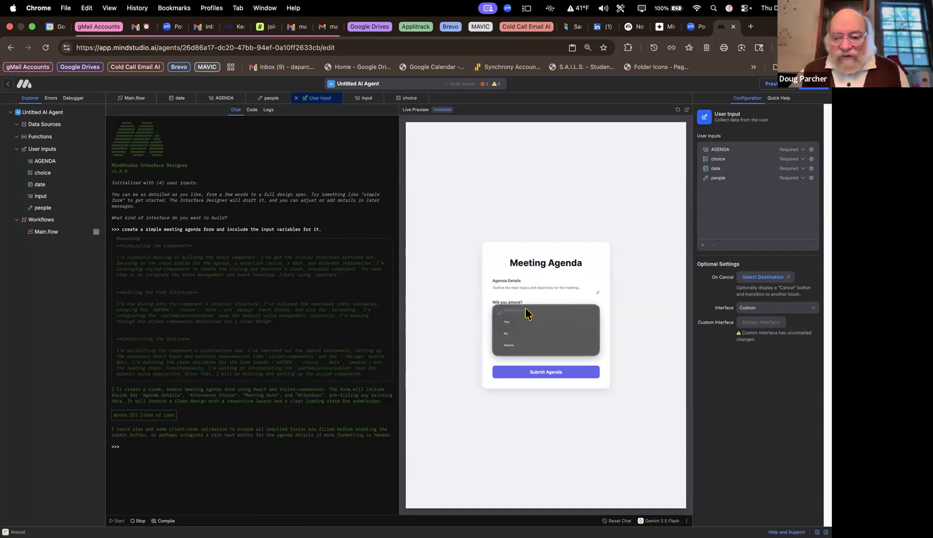
{"action": "left_click", "coordinate": [525, 333]}
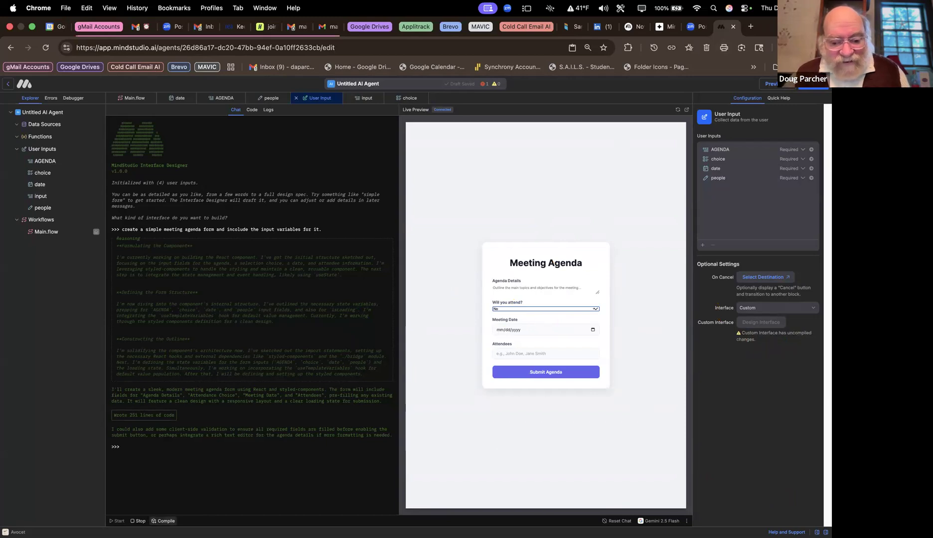
{"action": "left_click", "coordinate": [163, 521]}
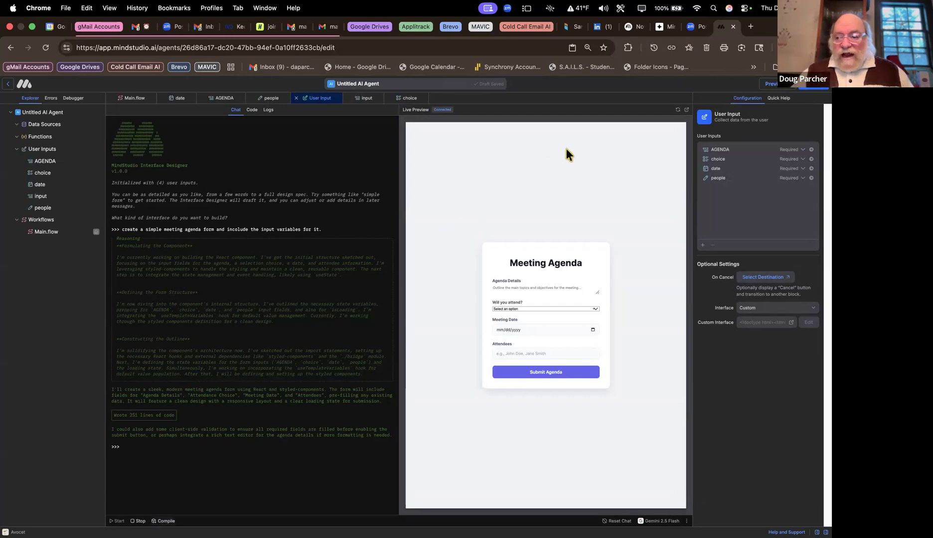
Try the meeting agenda form in a separate full-page preview, choosing Maybe for attendance, and return to the agent editor.
{"action": "left_click", "coordinate": [686, 110]}
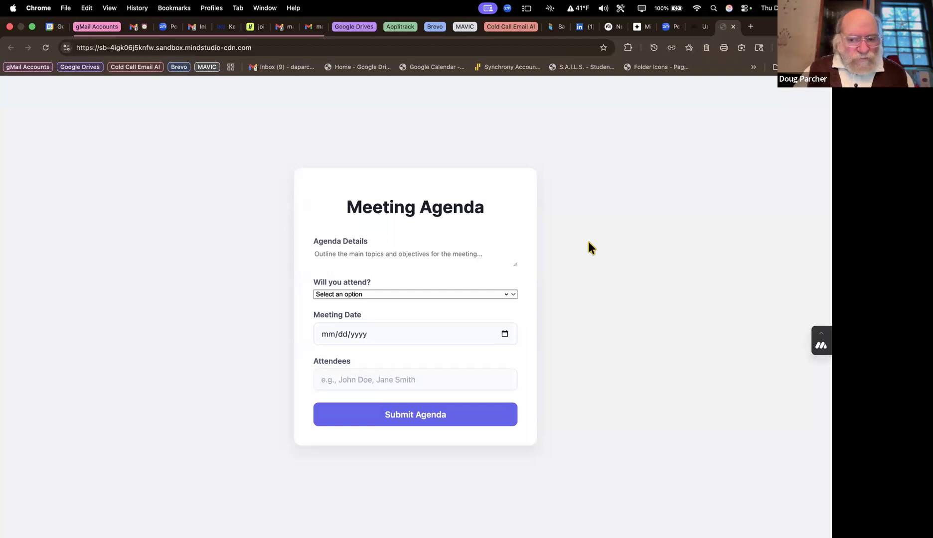
{"action": "left_click", "coordinate": [512, 293]}
{"action": "left_click", "coordinate": [443, 330]}
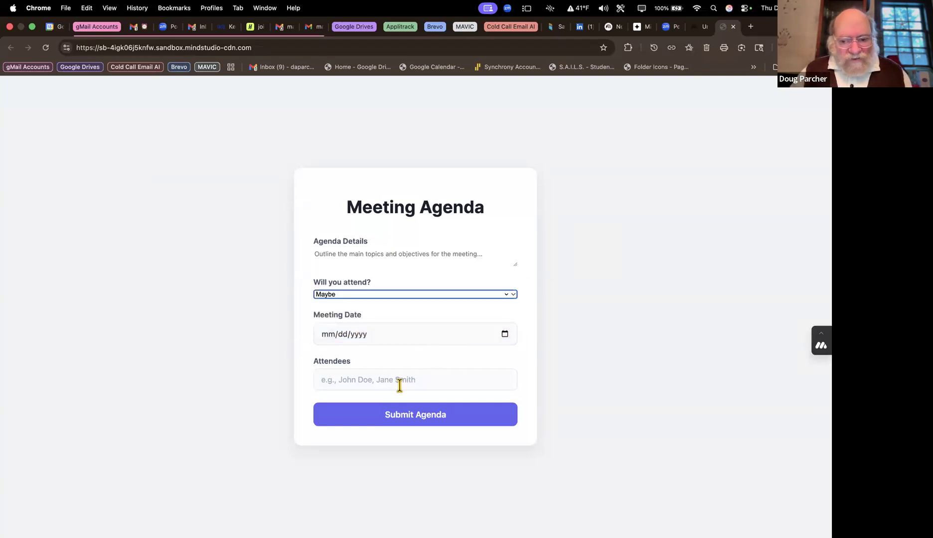
{"action": "left_click", "coordinate": [399, 381]}
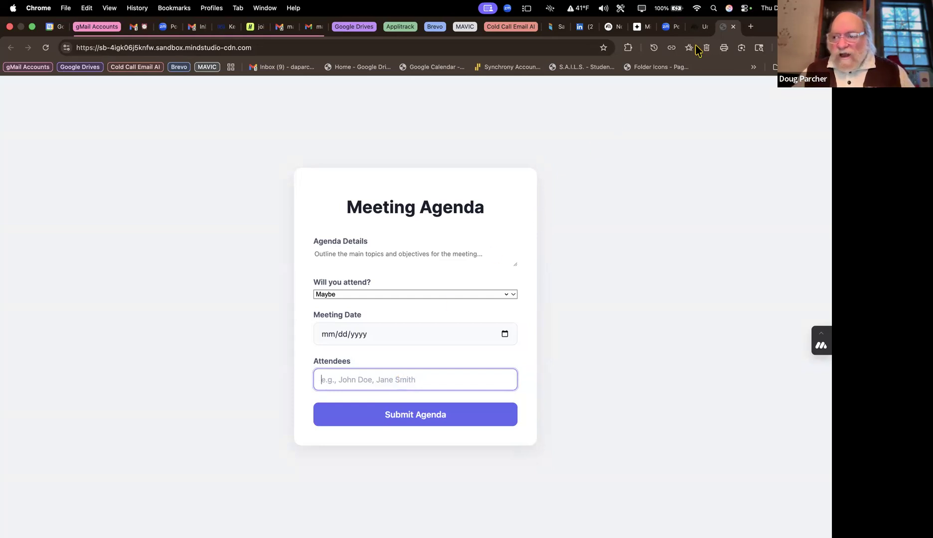
{"action": "left_click", "coordinate": [732, 27]}
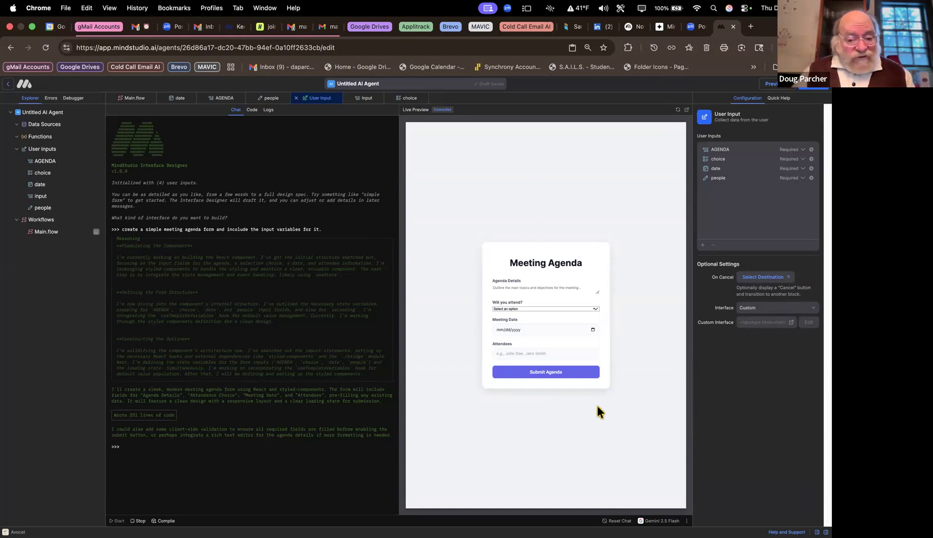
Duplicate the User Input block in Main.flow and place the copy unconnected on the canvas, above and left of the Start block.
{"action": "left_click", "coordinate": [141, 100]}
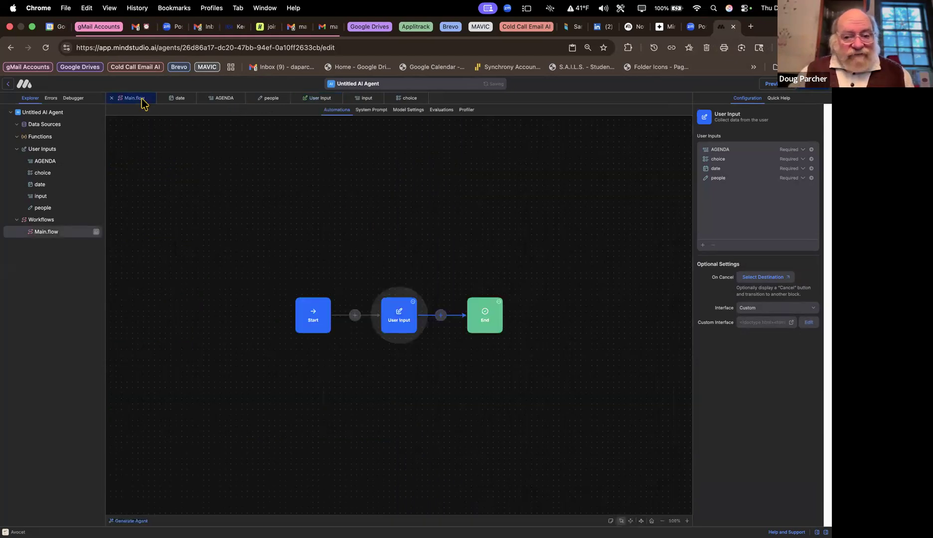
{"action": "right_click", "coordinate": [402, 325]}
{"action": "left_click", "coordinate": [416, 332]}
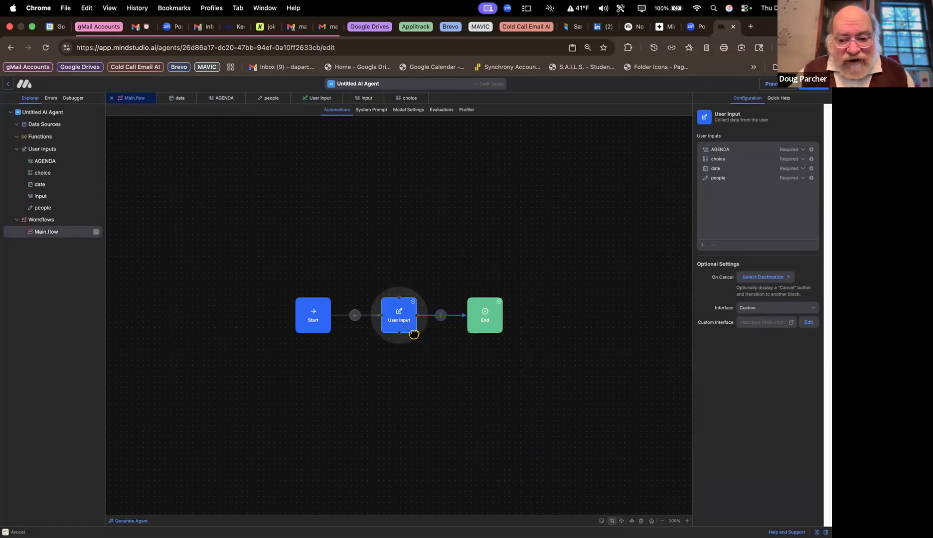
{"action": "right_click", "coordinate": [269, 208]}
{"action": "left_click", "coordinate": [283, 240]}
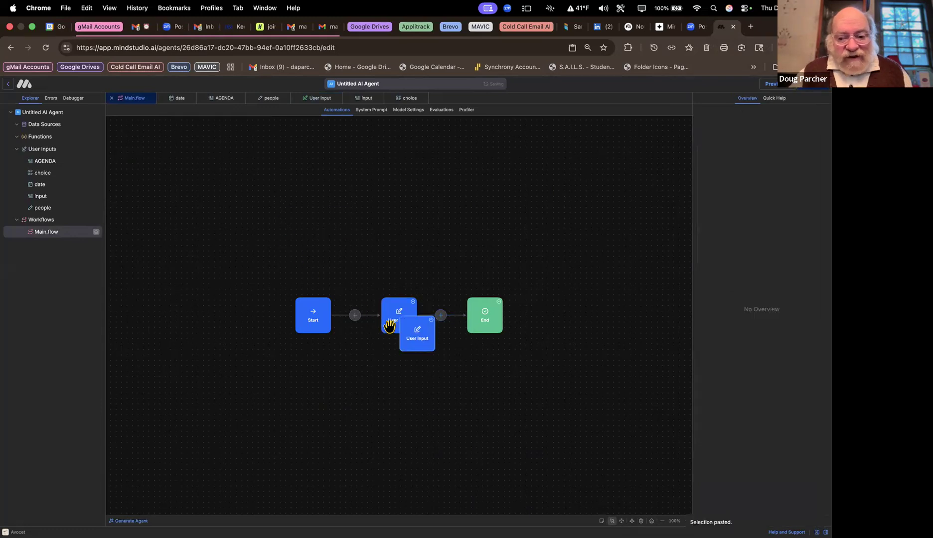
{"action": "left_click_drag", "start_coordinate": [417, 334], "coordinate": [189, 183]}
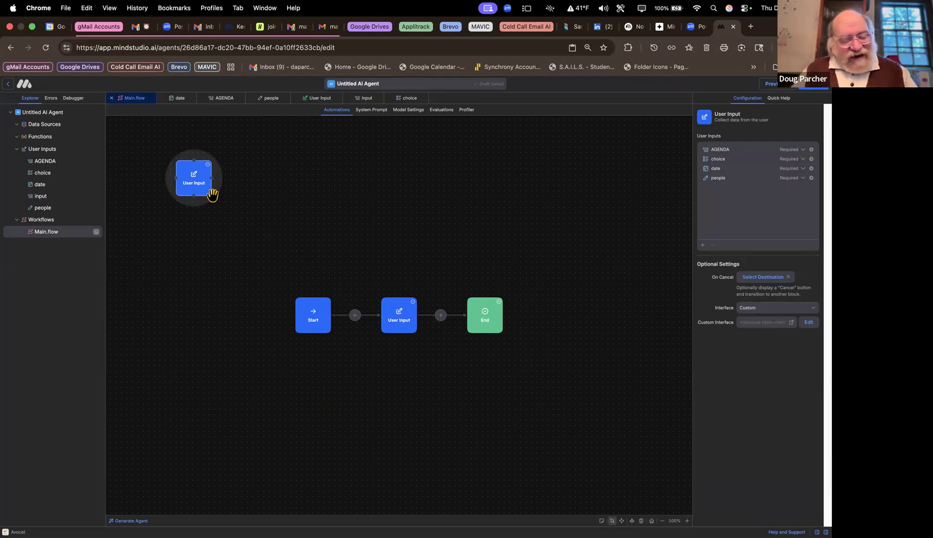
Extract a style guide from the custom interface of the connected User Input block and copy it to the clipboard.
{"action": "left_click", "coordinate": [392, 319]}
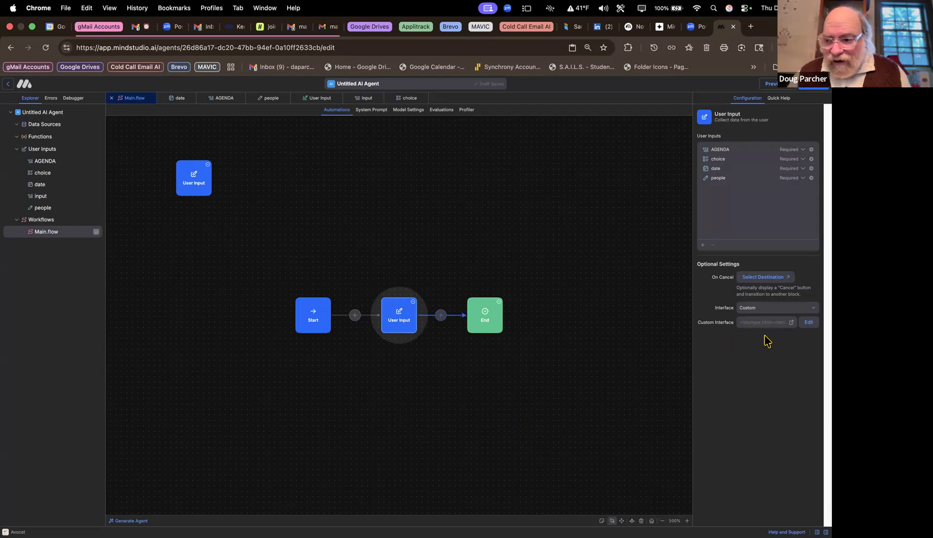
{"action": "left_click", "coordinate": [807, 323]}
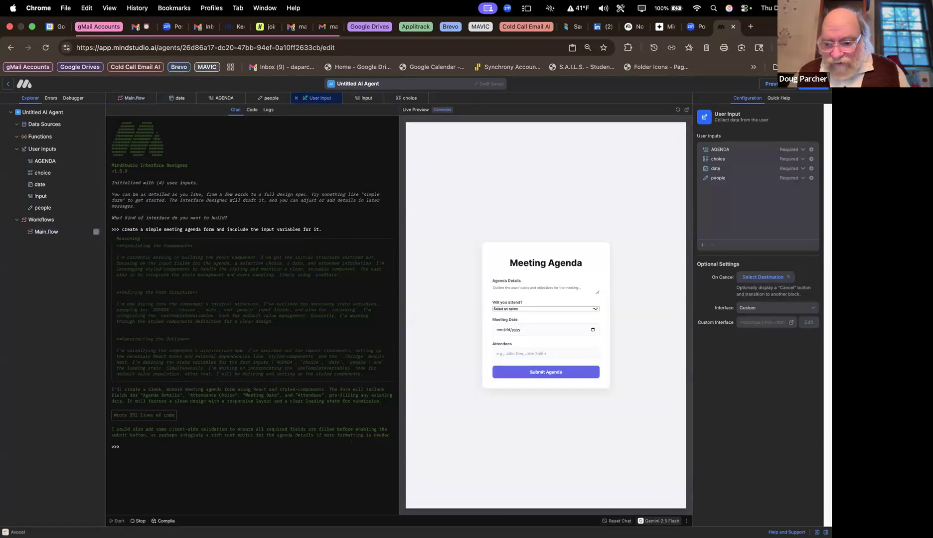
{"action": "left_click", "coordinate": [687, 520]}
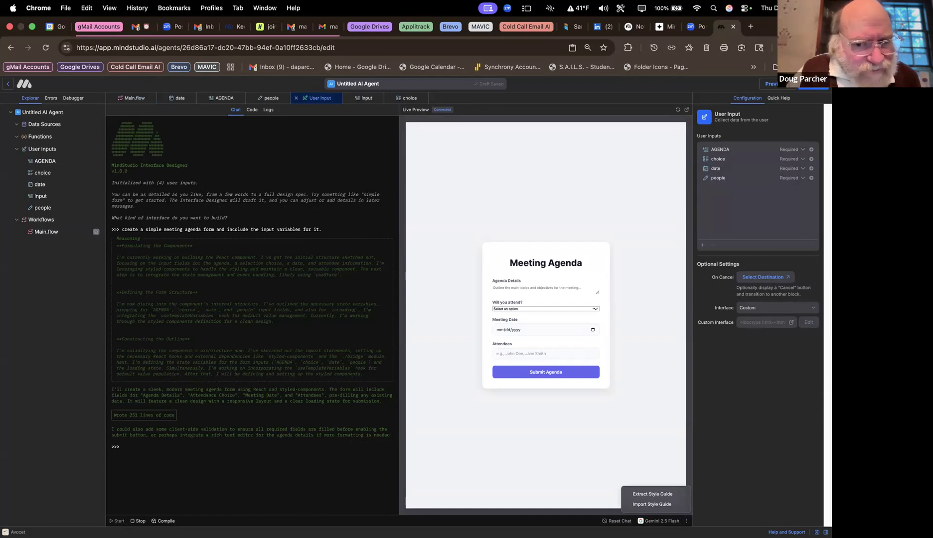
{"action": "left_click", "coordinate": [652, 494]}
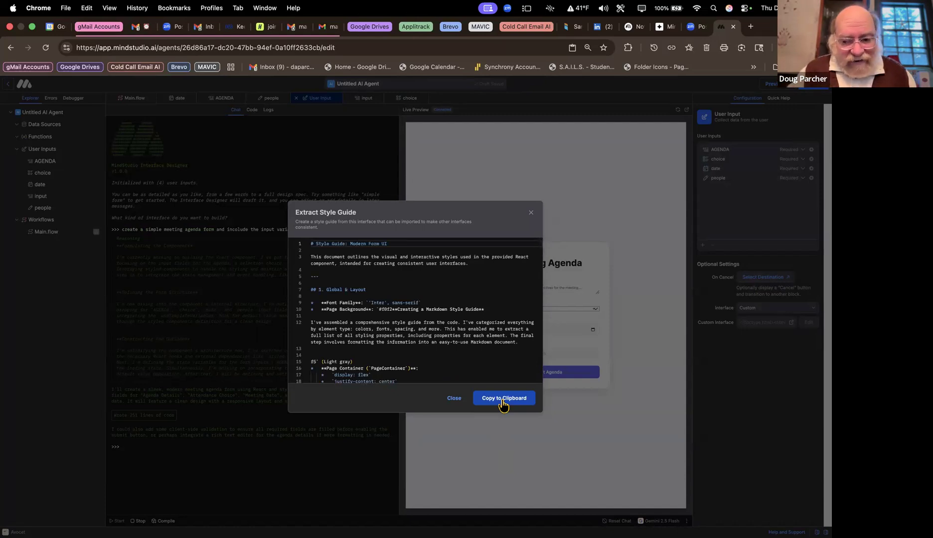
{"action": "left_click", "coordinate": [502, 398]}
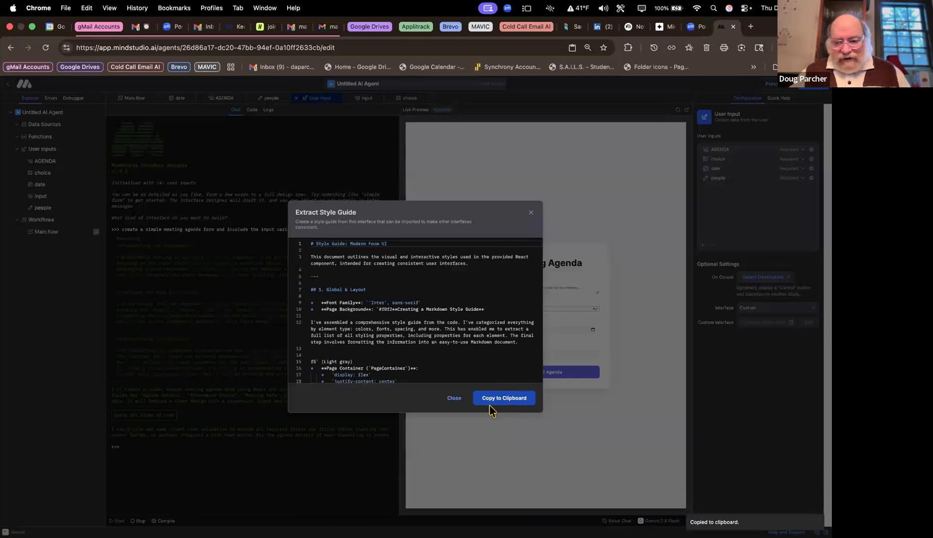
{"action": "left_click", "coordinate": [489, 403]}
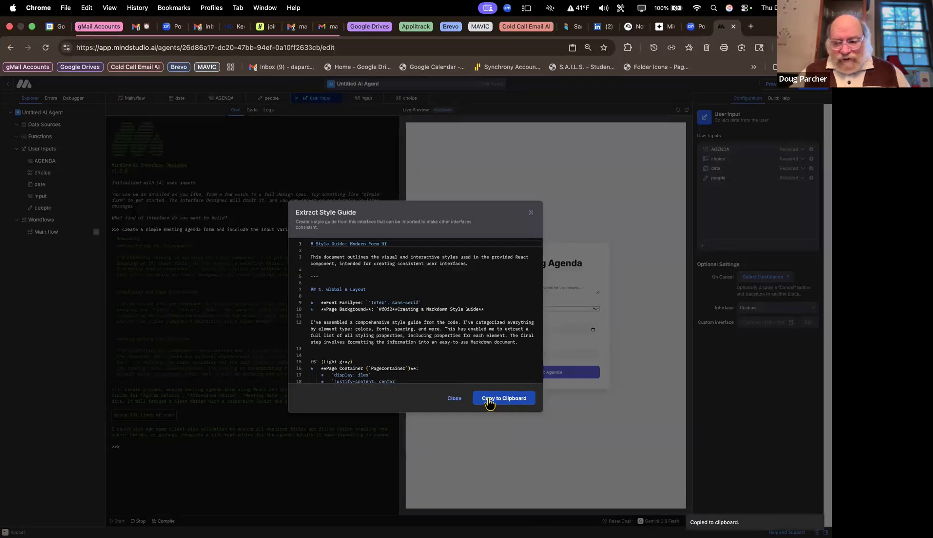
{"action": "left_click", "coordinate": [454, 398]}
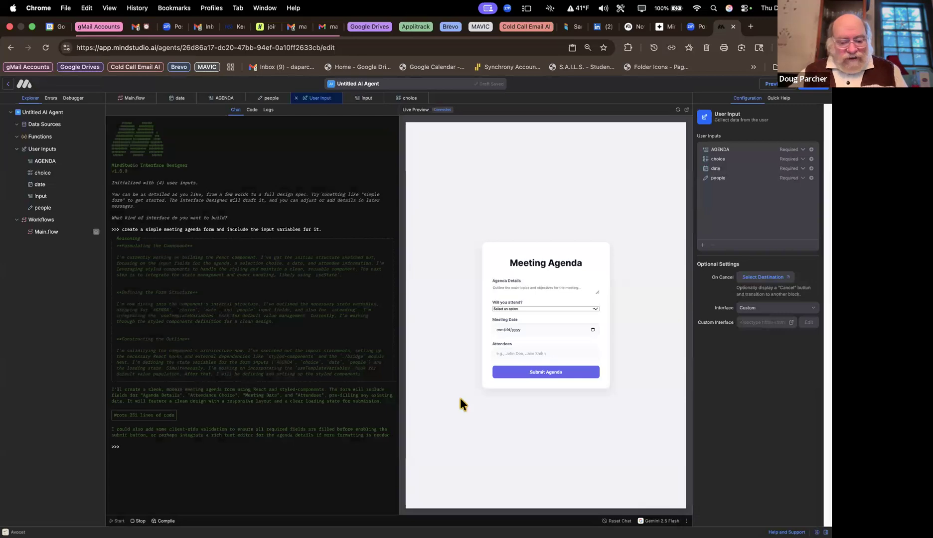
Switch to TextEdit and paste the copied style guide into a new document.
{"action": "key", "text": "ctrl+Up"}
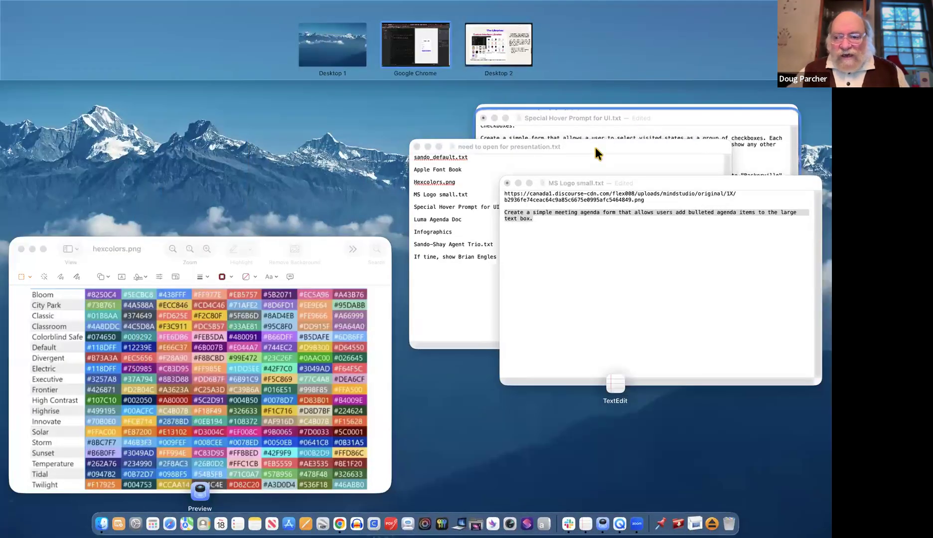
{"action": "left_click", "coordinate": [571, 231]}
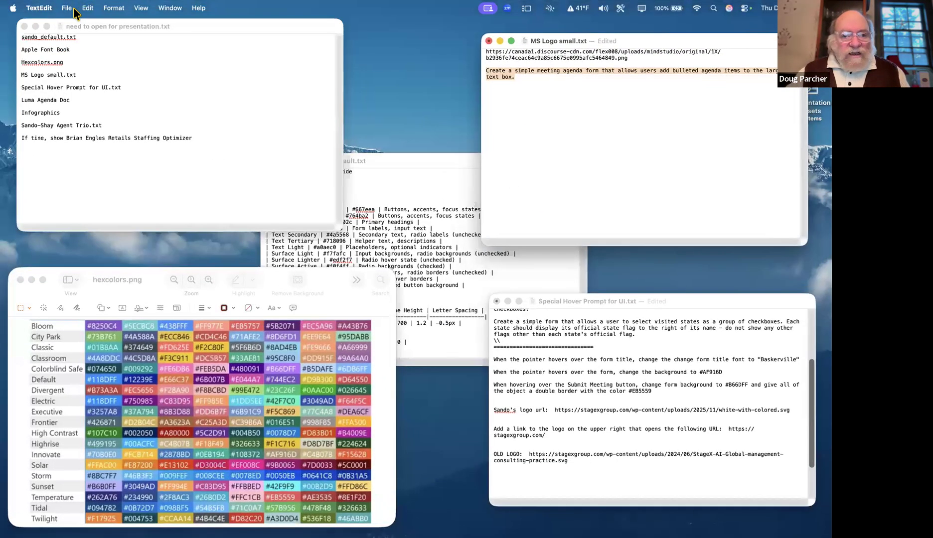
{"action": "left_click", "coordinate": [72, 7]}
{"action": "left_click", "coordinate": [80, 27]}
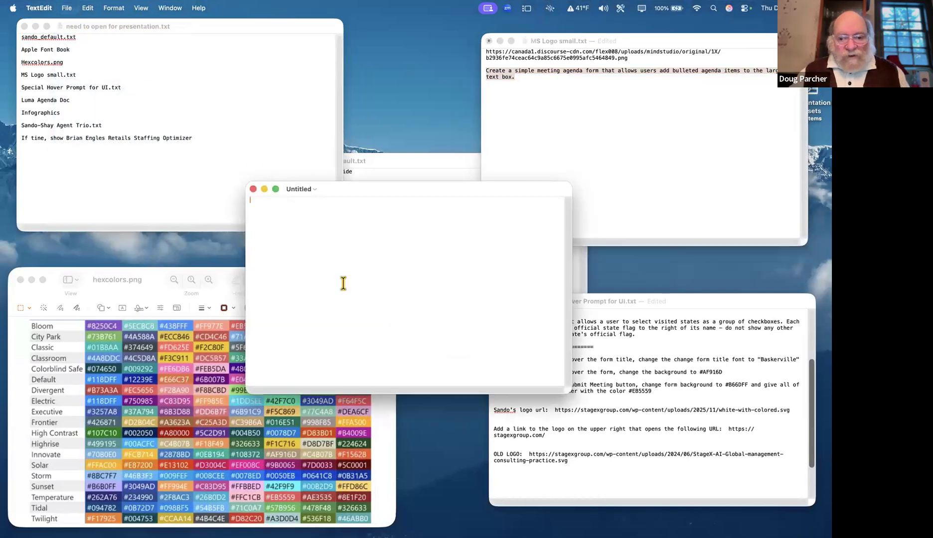
{"action": "right_click", "coordinate": [348, 286]}
{"action": "left_click", "coordinate": [373, 314]}
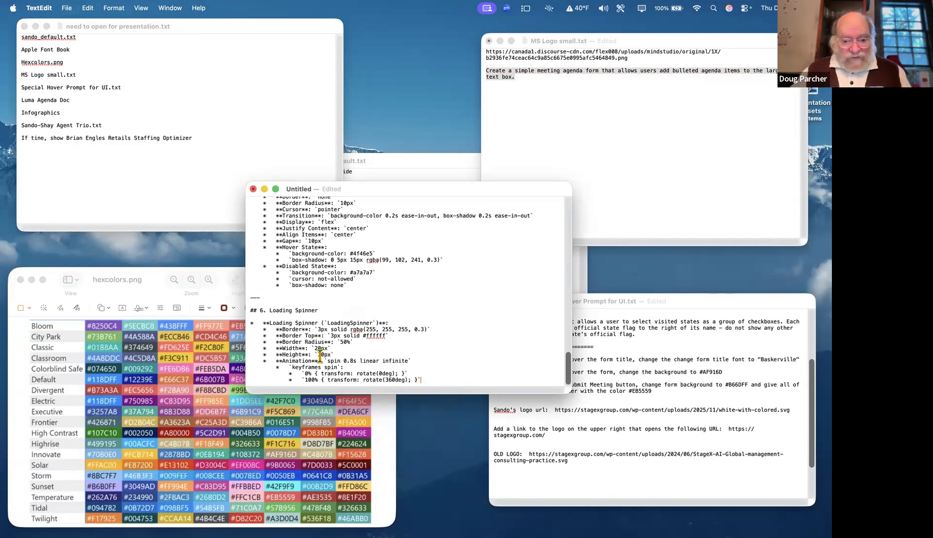
{"action": "key", "text": "ctrl+Up"}
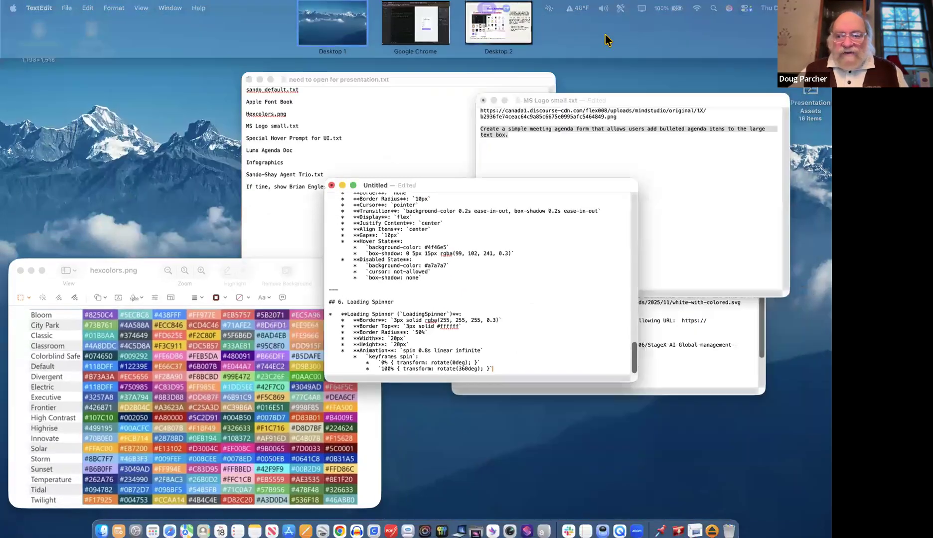
{"action": "left_click", "coordinate": [429, 47]}
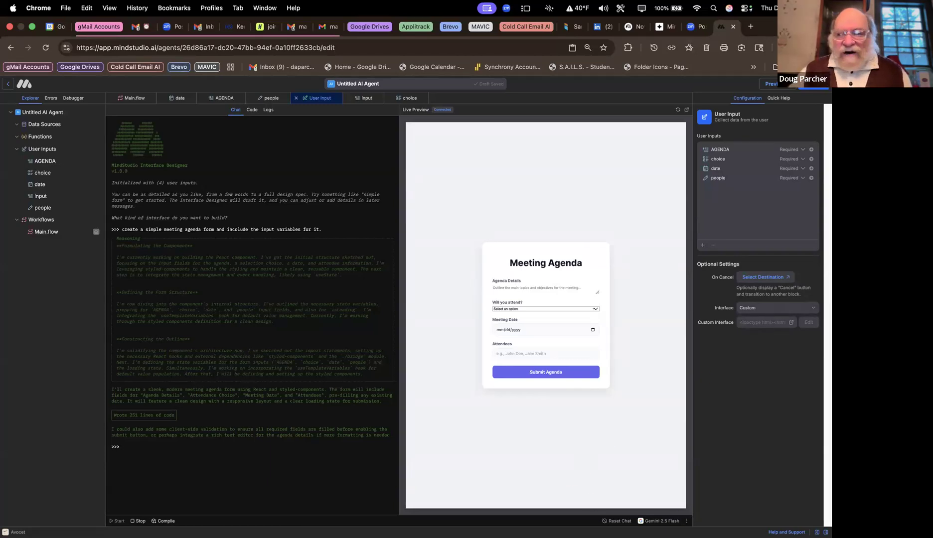
{"action": "mouse_move", "coordinate": [831, 1]}
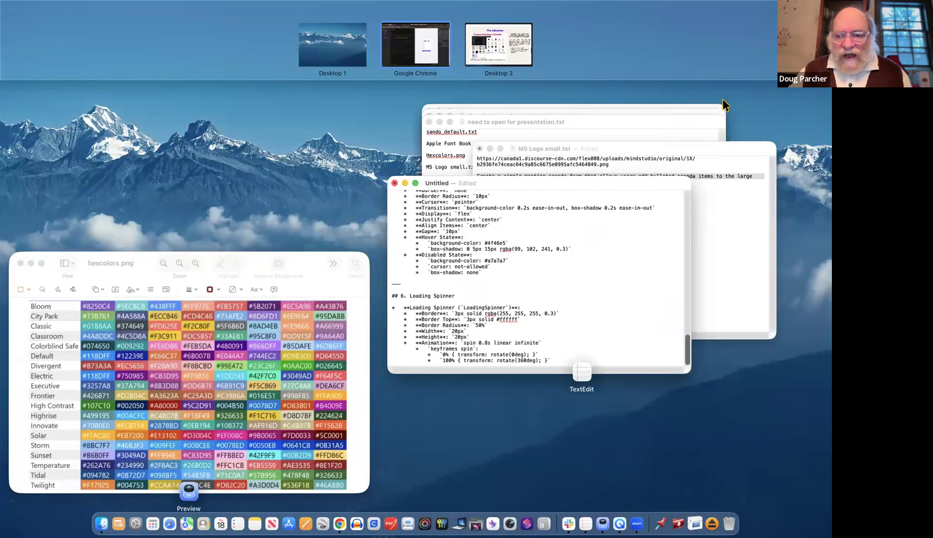
{"action": "left_click", "coordinate": [482, 63]}
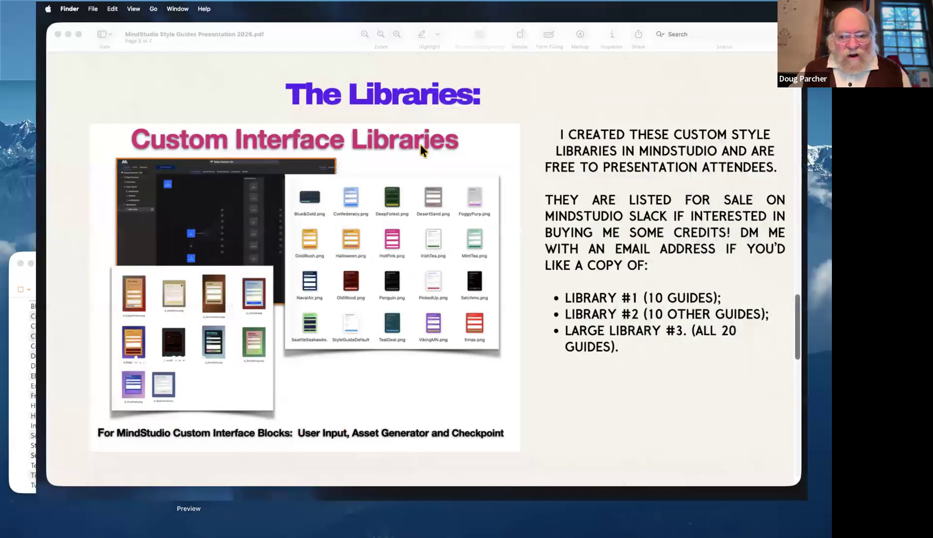
{"action": "mouse_move", "coordinate": [831, 1]}
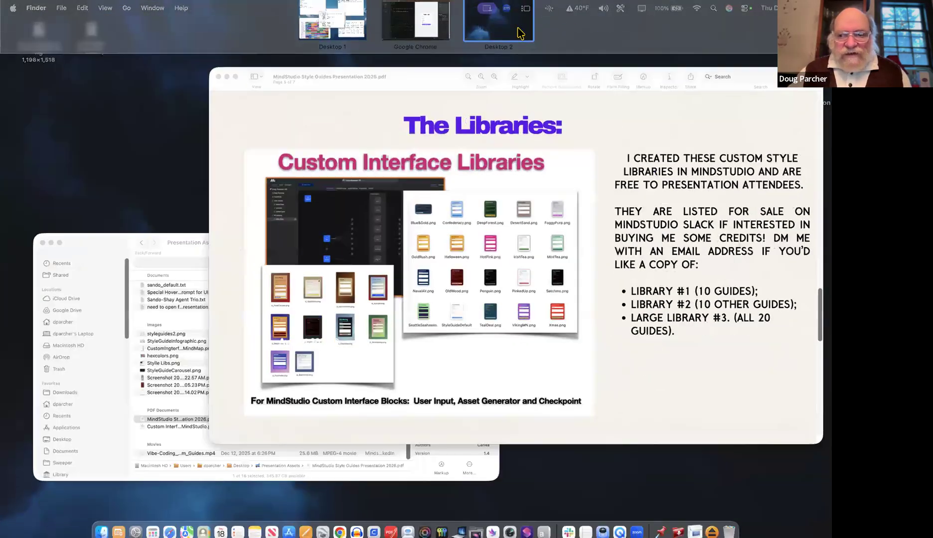
{"action": "left_click", "coordinate": [506, 43]}
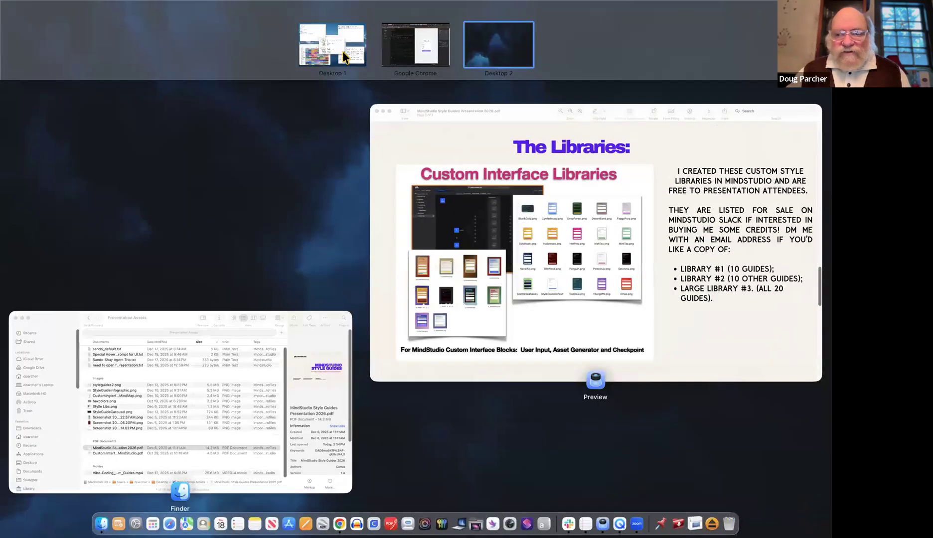
{"action": "left_click", "coordinate": [345, 56]}
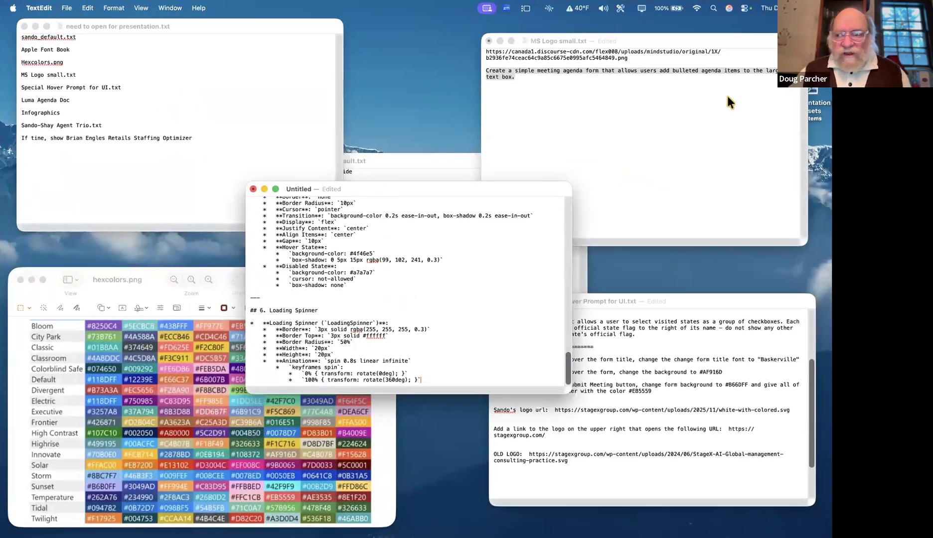
In a new Finder window, open the Style Guides 1 folder within Profile Guide Library in Documents.
{"action": "left_click", "coordinate": [740, 42]}
{"action": "left_click_drag", "start_coordinate": [740, 41], "coordinate": [686, 37]}
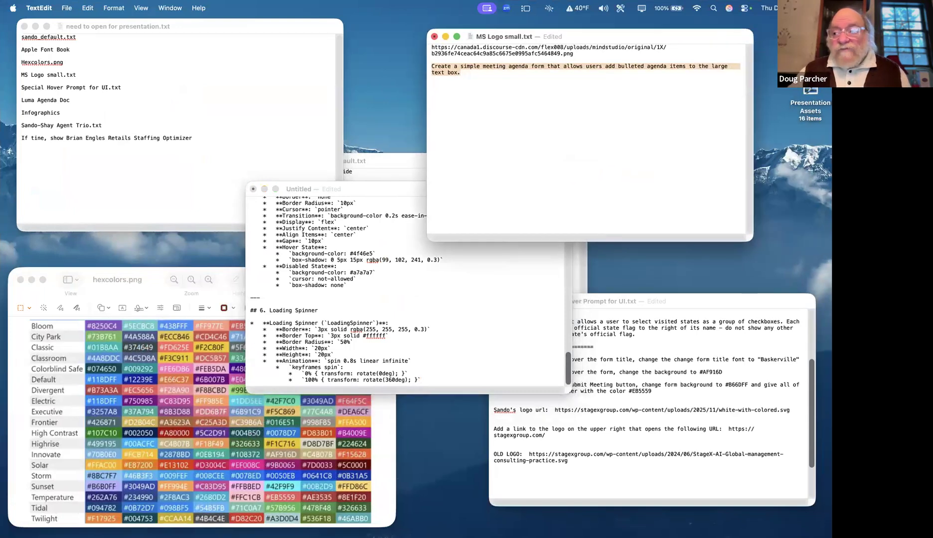
{"action": "left_click", "coordinate": [800, 59]}
{"action": "key", "text": "super+n"}
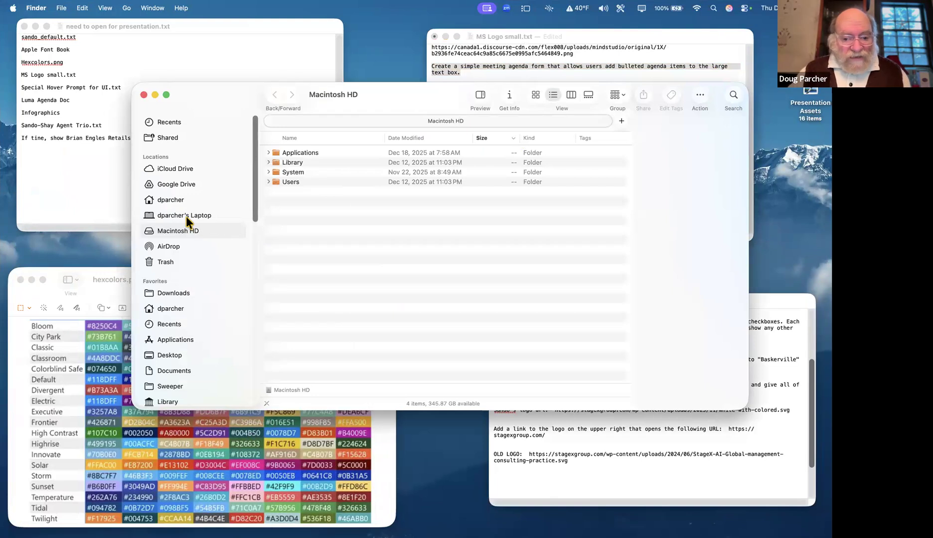
{"action": "left_click", "coordinate": [179, 370]}
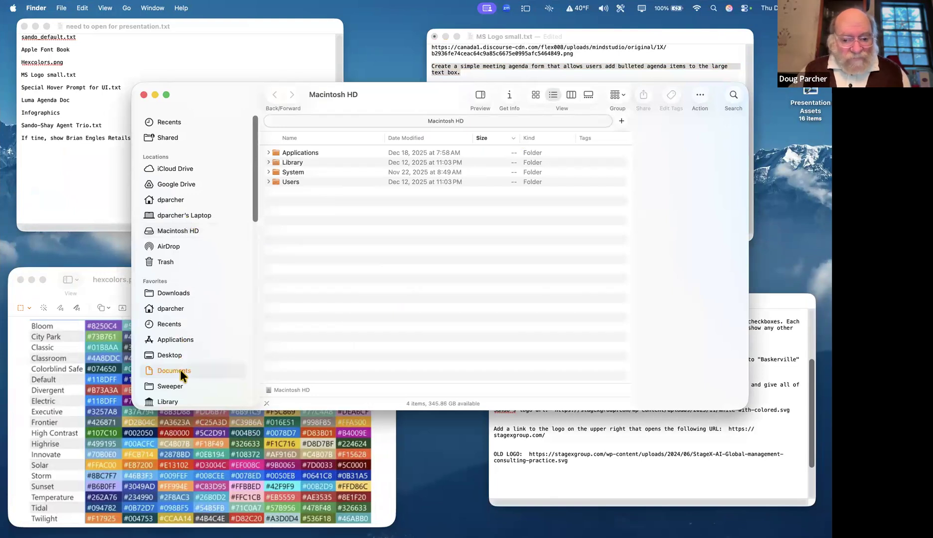
{"action": "left_click", "coordinate": [299, 223]}
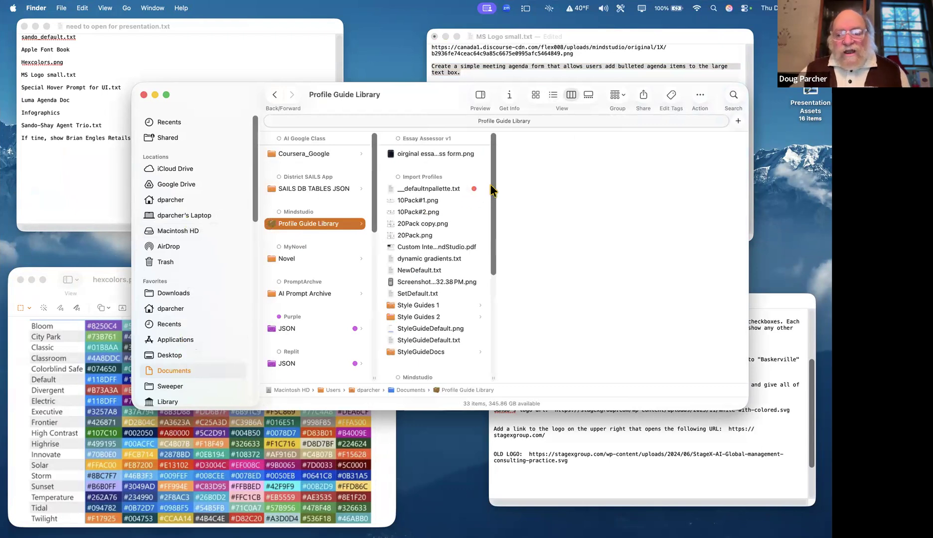
{"action": "left_click_drag", "start_coordinate": [491, 184], "coordinate": [488, 288]}
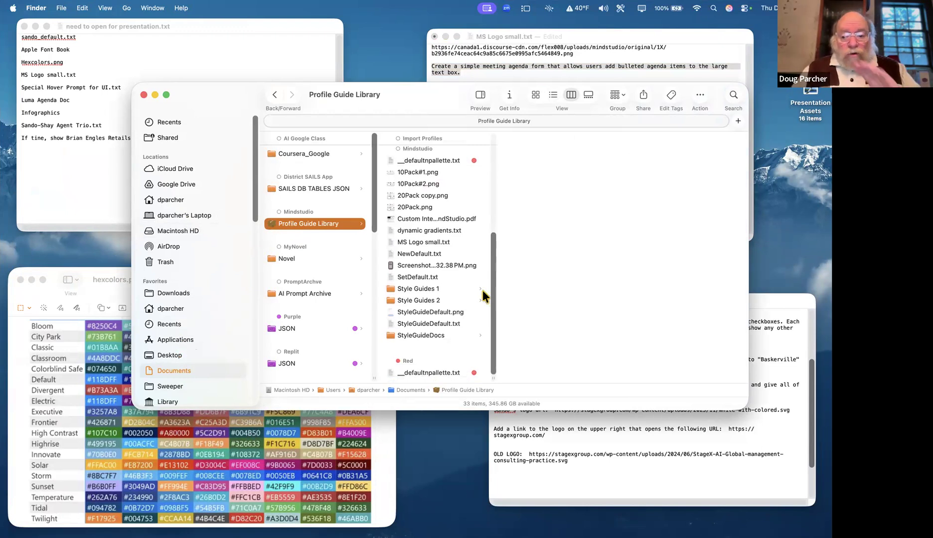
{"action": "left_click", "coordinate": [429, 290]}
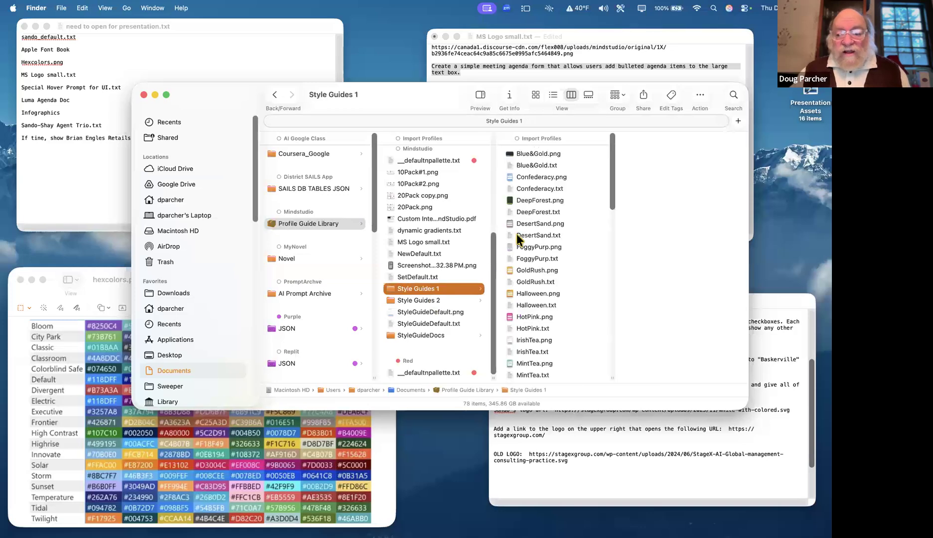
Preview the form images in Style Guides 1, from Blue&Gold.png, Confederacy.png and DeepForest.png through to IrishTea.png and MintTea.png.
{"action": "left_click", "coordinate": [540, 156]}
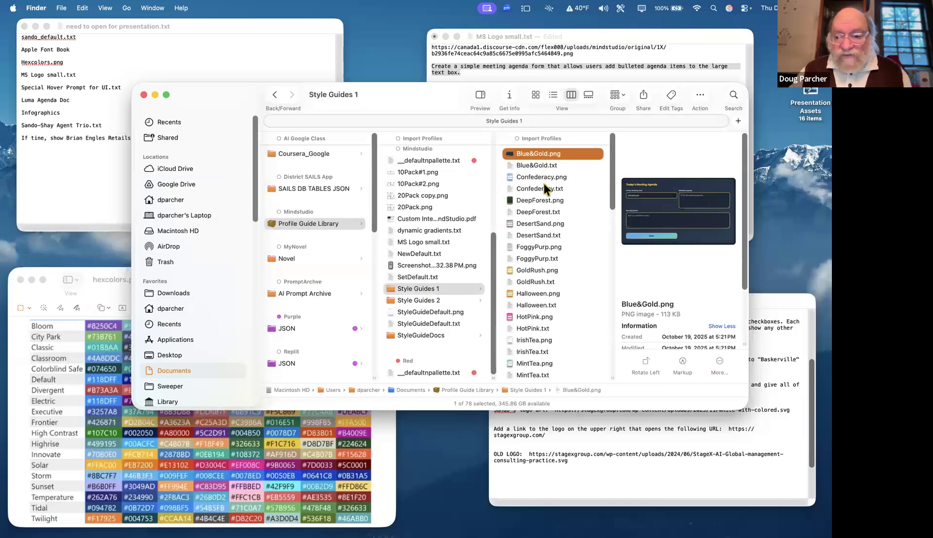
{"action": "left_click", "coordinate": [545, 177]}
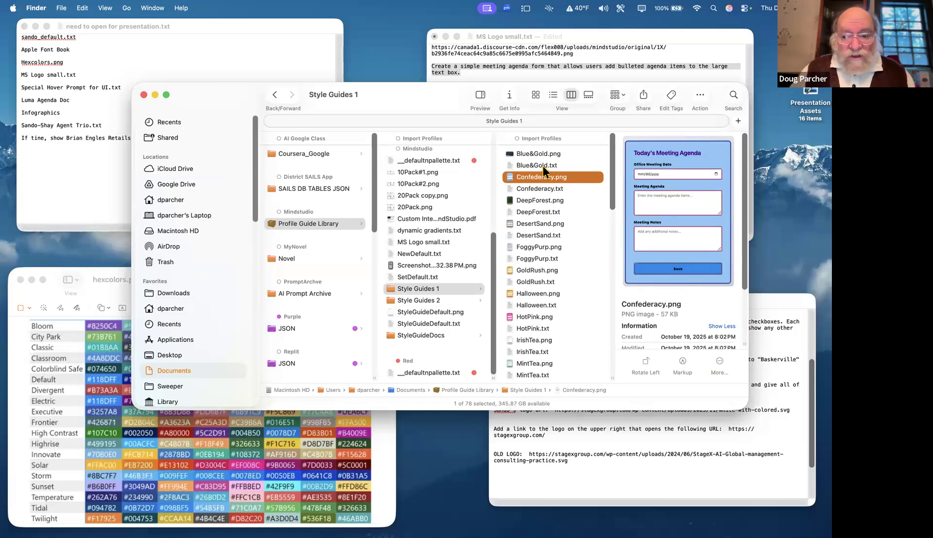
{"action": "left_click", "coordinate": [547, 201]}
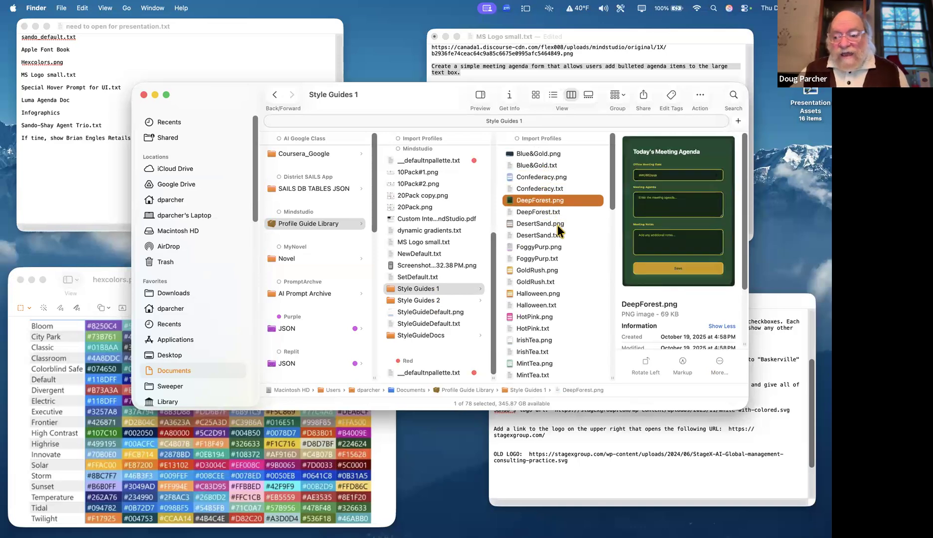
{"action": "left_click", "coordinate": [556, 225]}
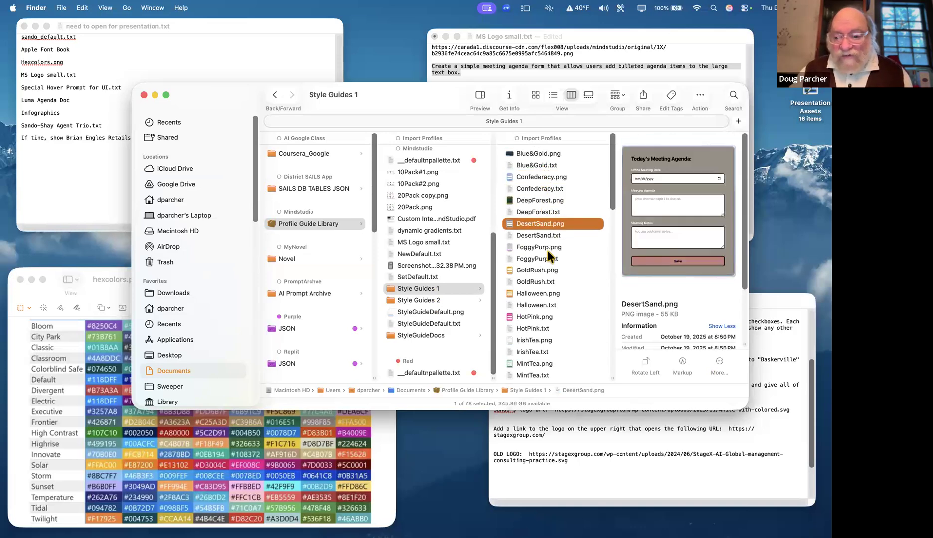
{"action": "left_click", "coordinate": [540, 271]}
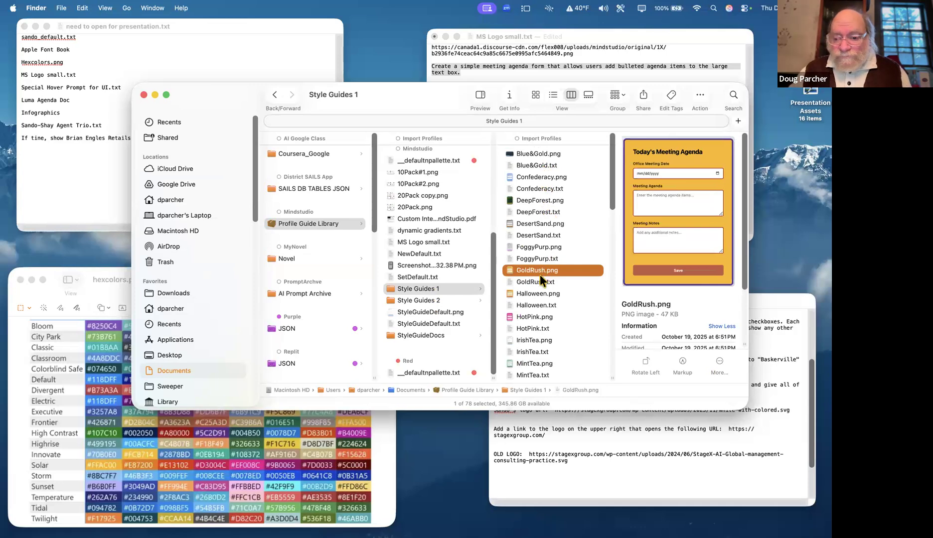
{"action": "left_click", "coordinate": [542, 295]}
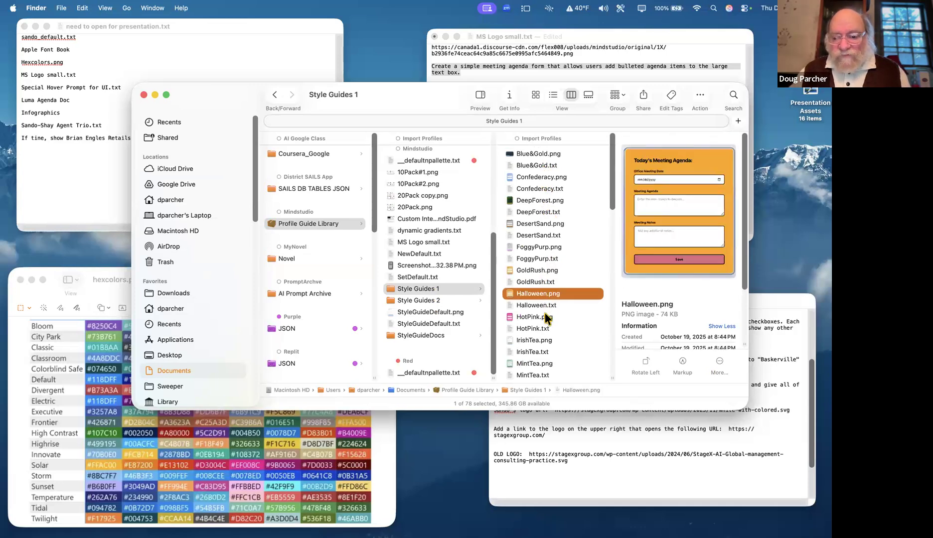
{"action": "left_click", "coordinate": [544, 314]}
{"action": "left_click", "coordinate": [544, 340]}
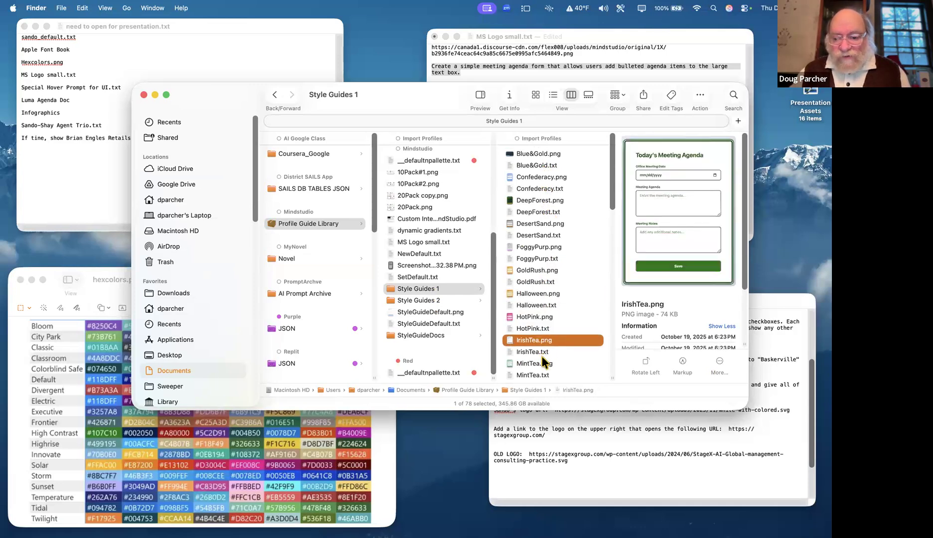
{"action": "left_click", "coordinate": [541, 363]}
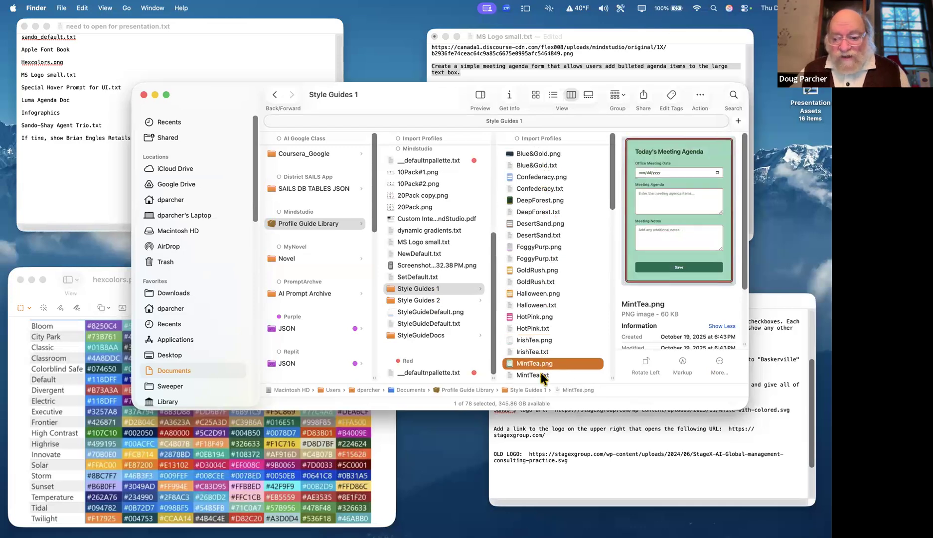
Open MintTea.txt from the Style Guides 1 folder and copy its entire contents to the clipboard.
{"action": "double_click", "coordinate": [541, 375]}
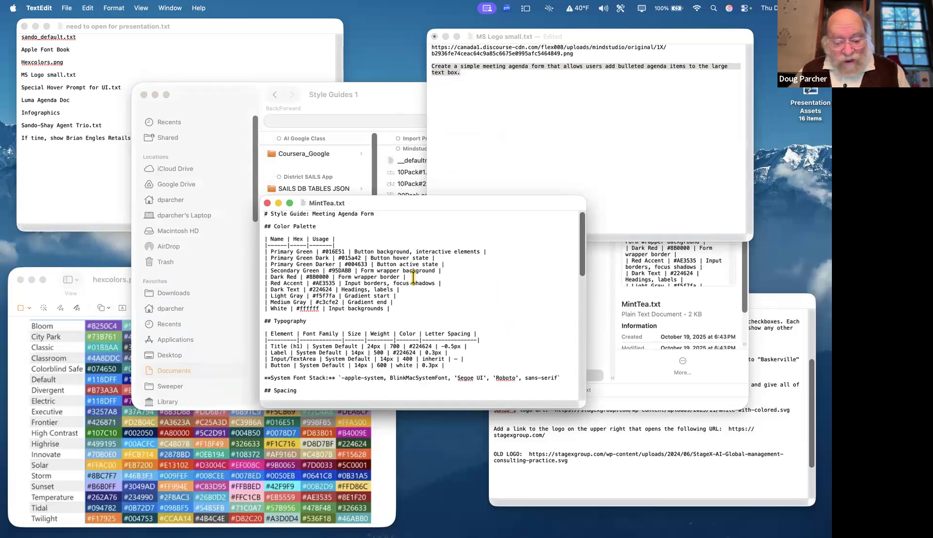
{"action": "key", "text": "super+a"}
{"action": "right_click", "coordinate": [407, 272]}
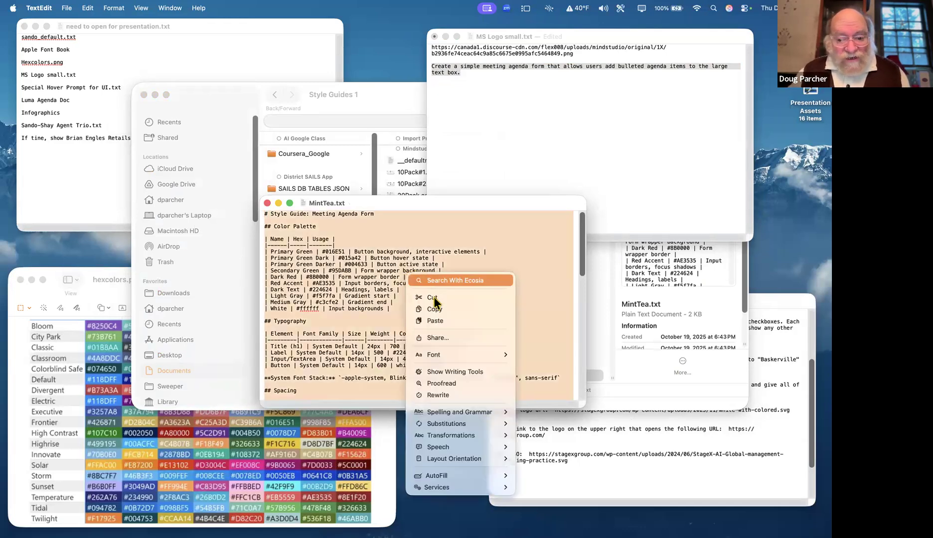
{"action": "left_click", "coordinate": [436, 307]}
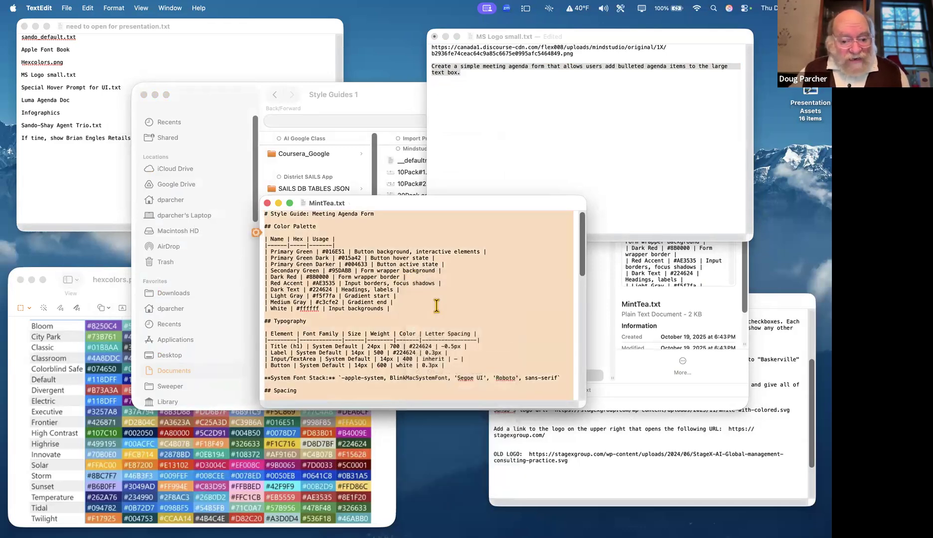
Switch to MindStudio in Chrome and import the copied MintTea style guide into the User Input block's custom interface.
{"action": "key", "text": "ctrl+Up"}
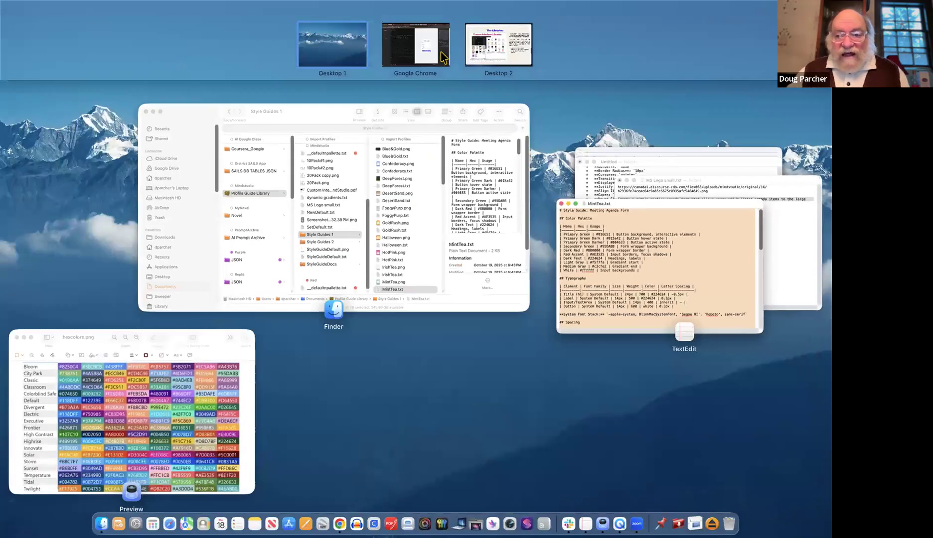
{"action": "left_click", "coordinate": [415, 14]}
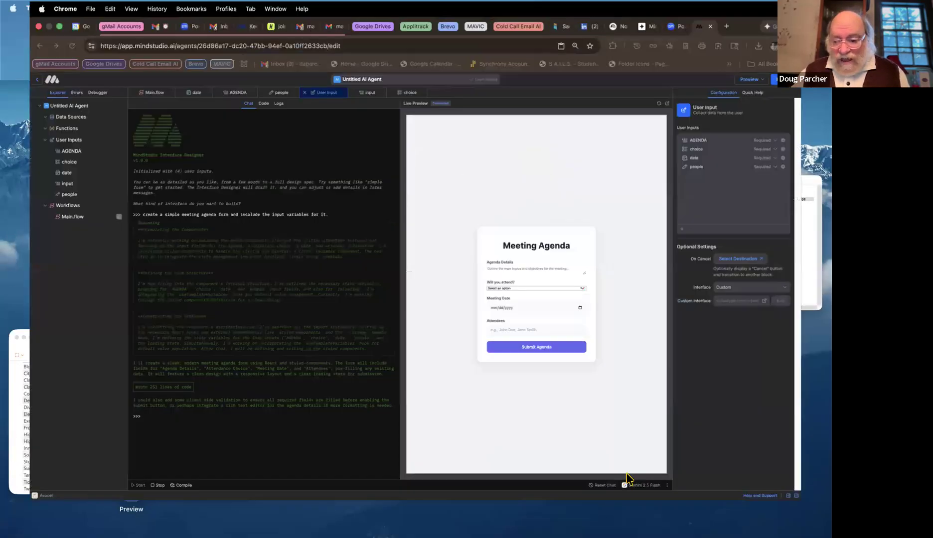
{"action": "left_click", "coordinate": [687, 521]}
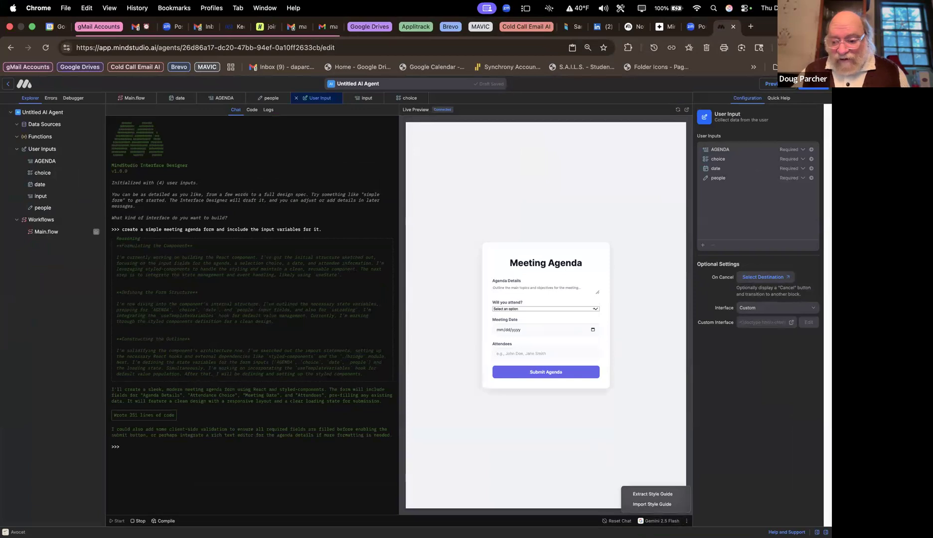
{"action": "left_click", "coordinate": [652, 505]}
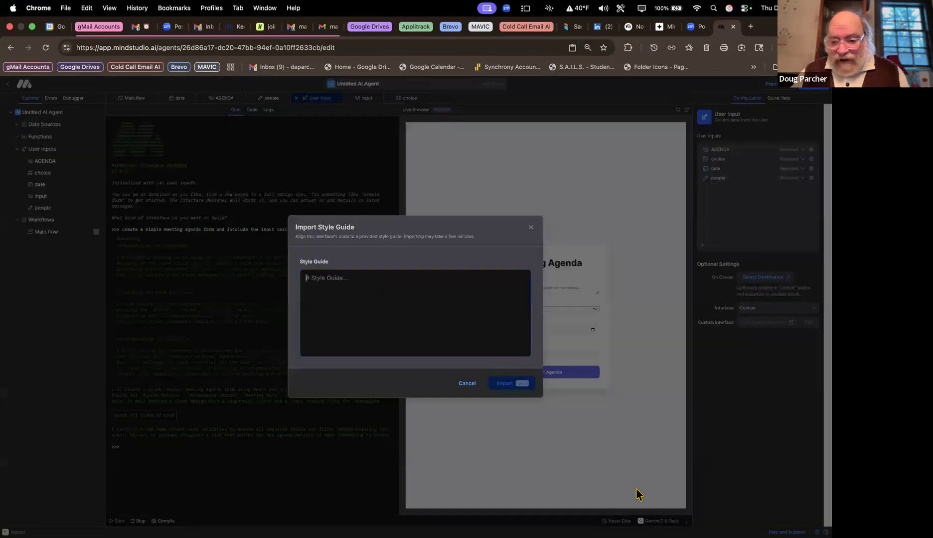
{"action": "right_click", "coordinate": [440, 307]}
{"action": "left_click", "coordinate": [477, 393]}
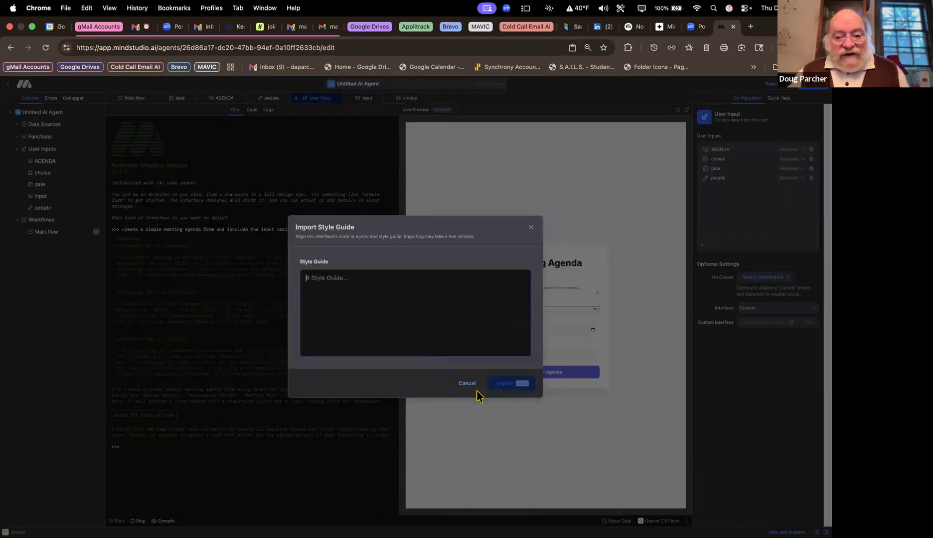
{"action": "left_click", "coordinate": [500, 383]}
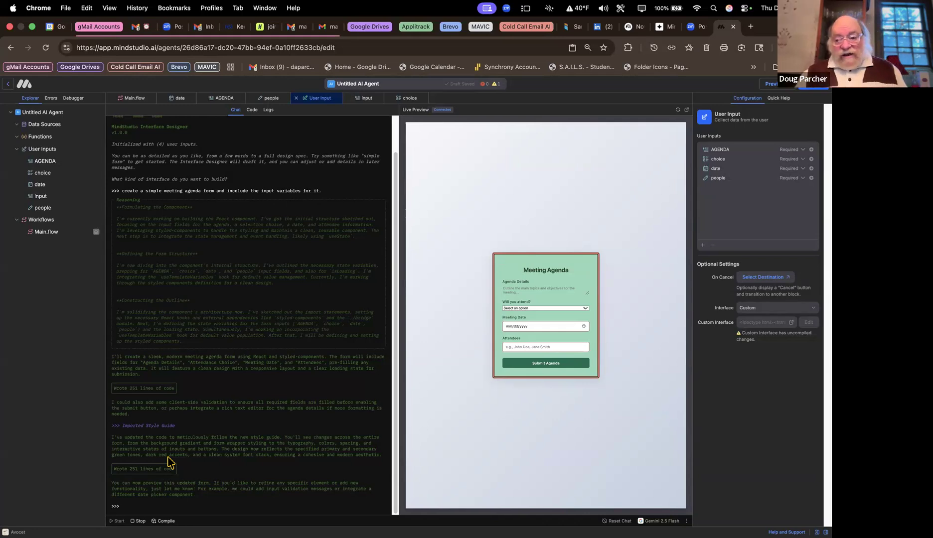
Check the form in a separate preview tab, return to the editor and reload it, and compile the restyled custom interface.
{"action": "left_click", "coordinate": [686, 110]}
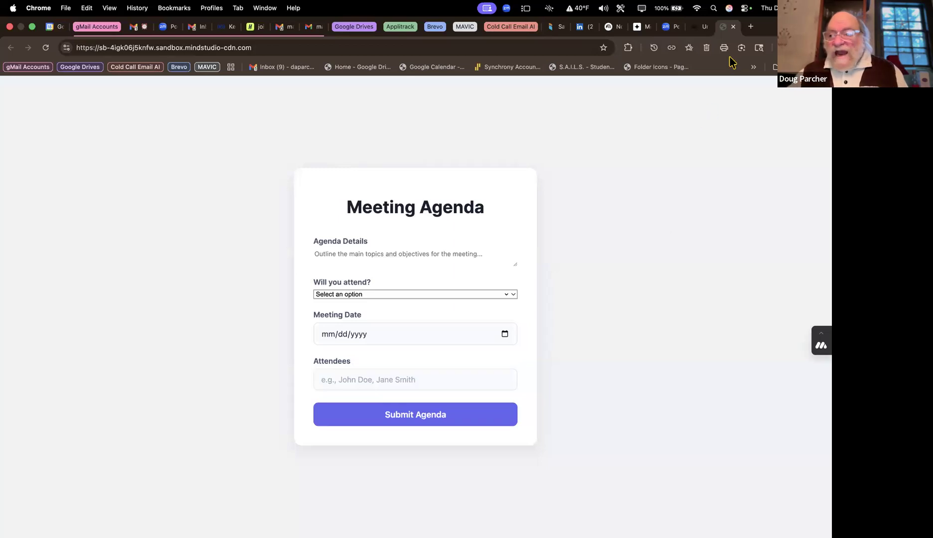
{"action": "left_click", "coordinate": [697, 26]}
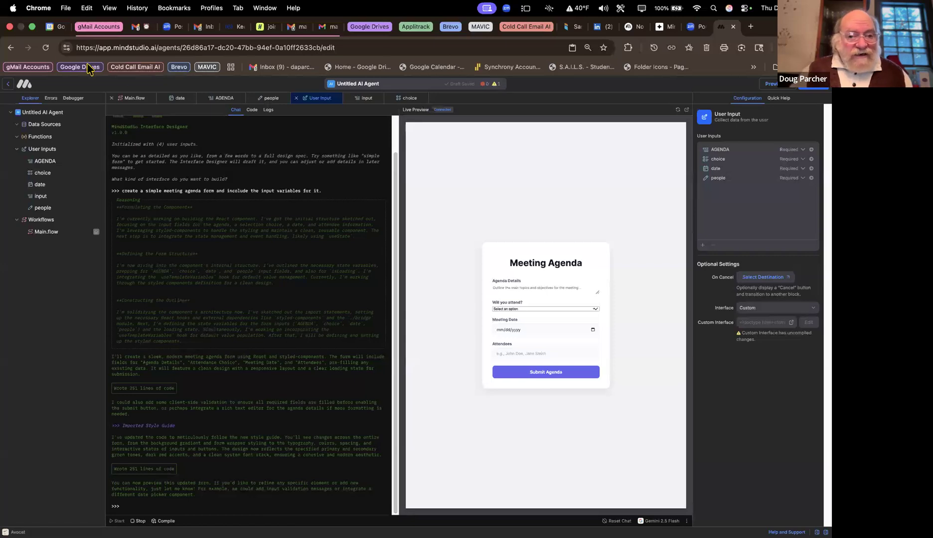
{"action": "left_click", "coordinate": [46, 47]}
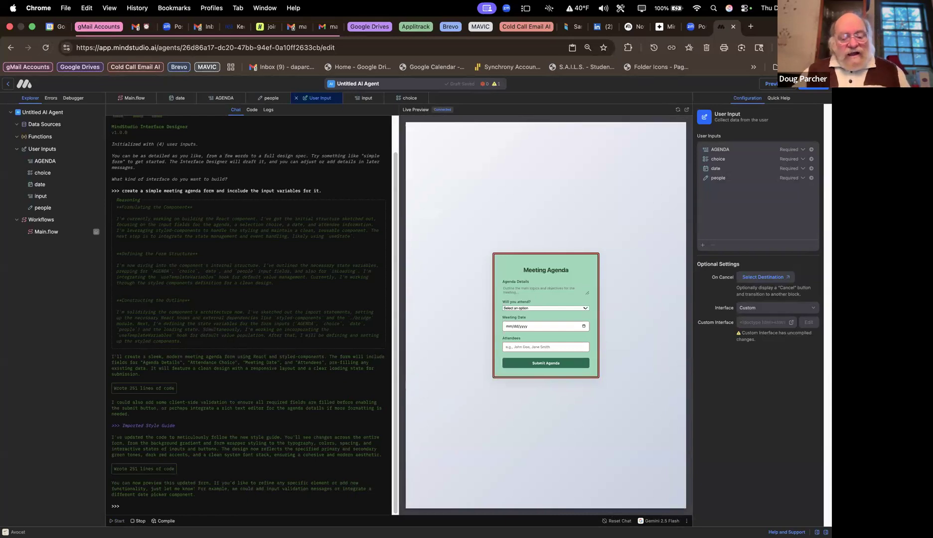
{"action": "left_click", "coordinate": [162, 521]}
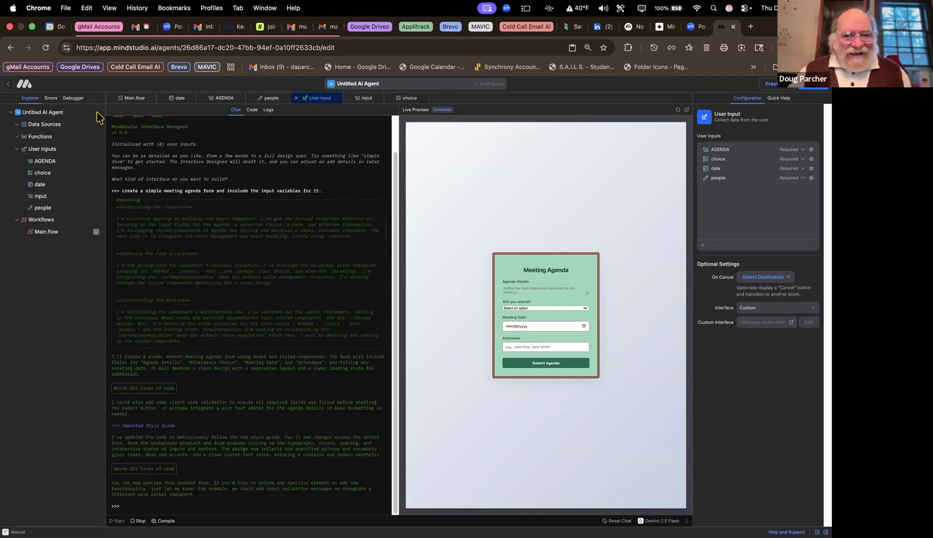
Ask the interface designer chat to change the form page's background to dark brown.
{"action": "left_click", "coordinate": [139, 507]}
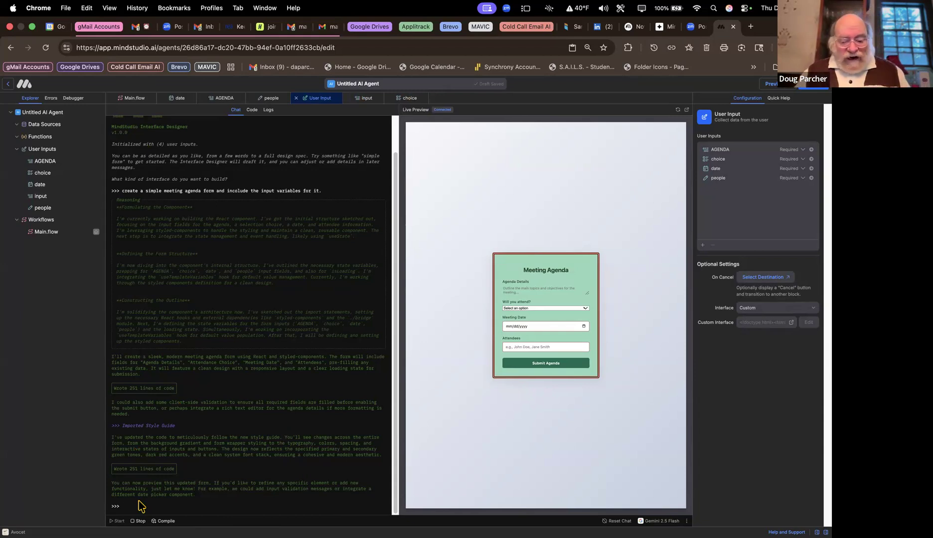
{"action": "left_click", "coordinate": [141, 506]}
{"action": "type", "text": "ples"}
{"action": "key", "text": "BackSpace"}
{"action": "type", "text": "ease canh"}
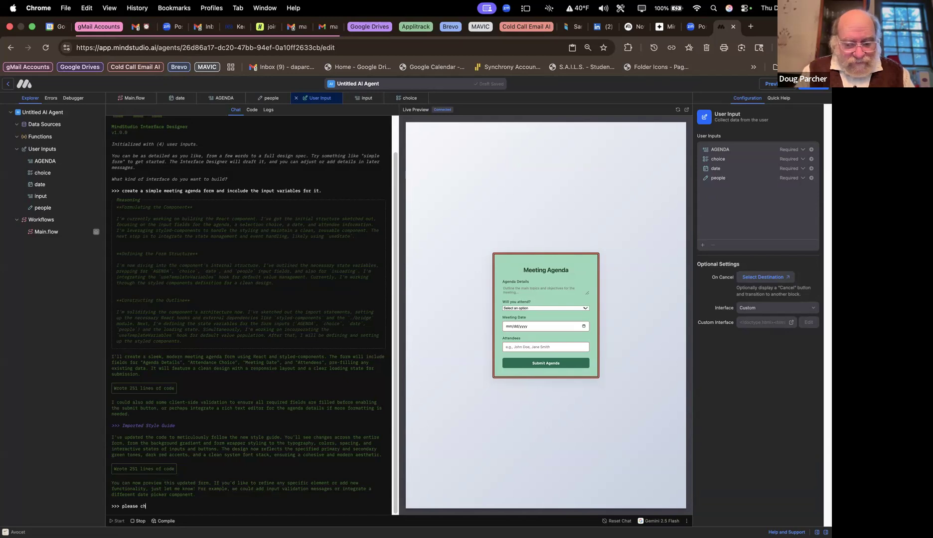
{"action": "type", "text": "ange the backged"}
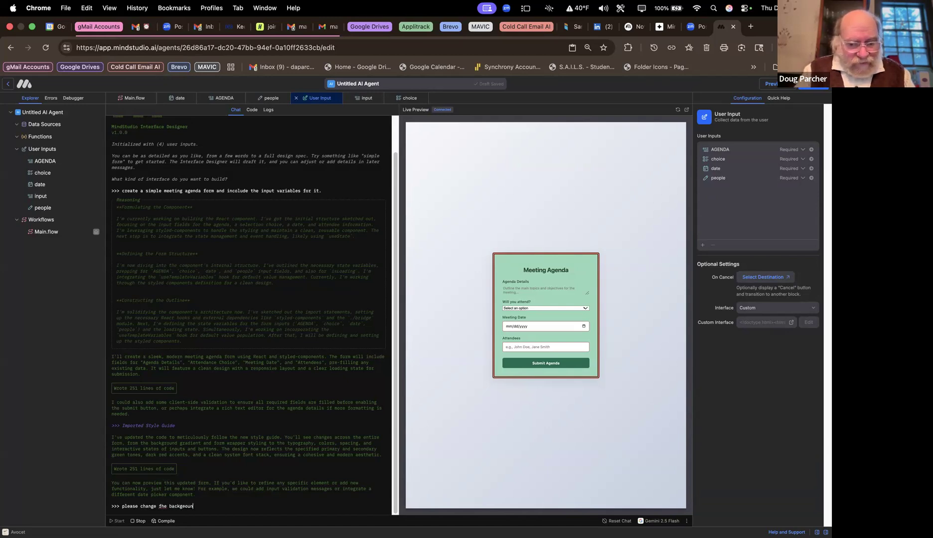
{"action": "key", "text": "BackSpace"}
{"action": "type", "text": "roud to"}
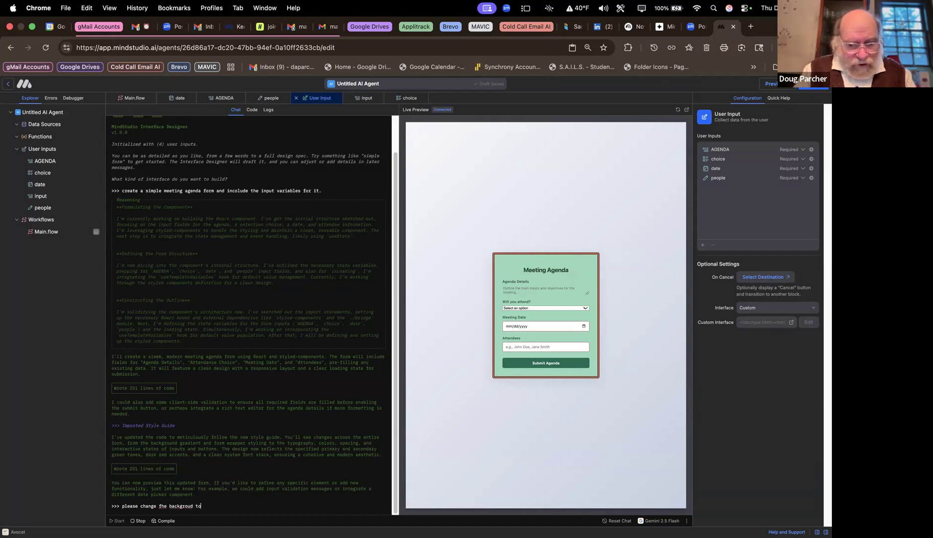
{"action": "type", "text": " dark brown"}
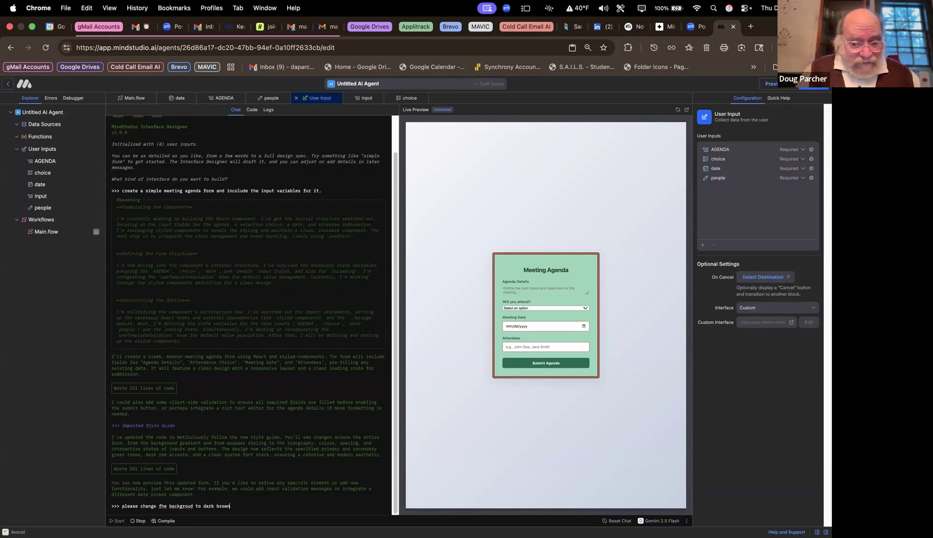
{"action": "key", "text": "Return"}
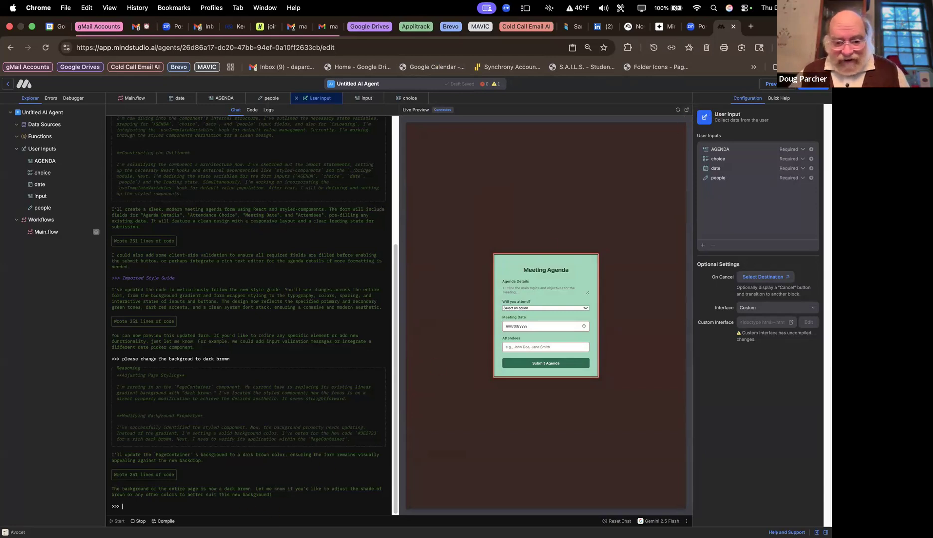
Compile the dark brown version of the interface and check it in a separate preview tab, closing that tab when done.
{"action": "left_click", "coordinate": [163, 520]}
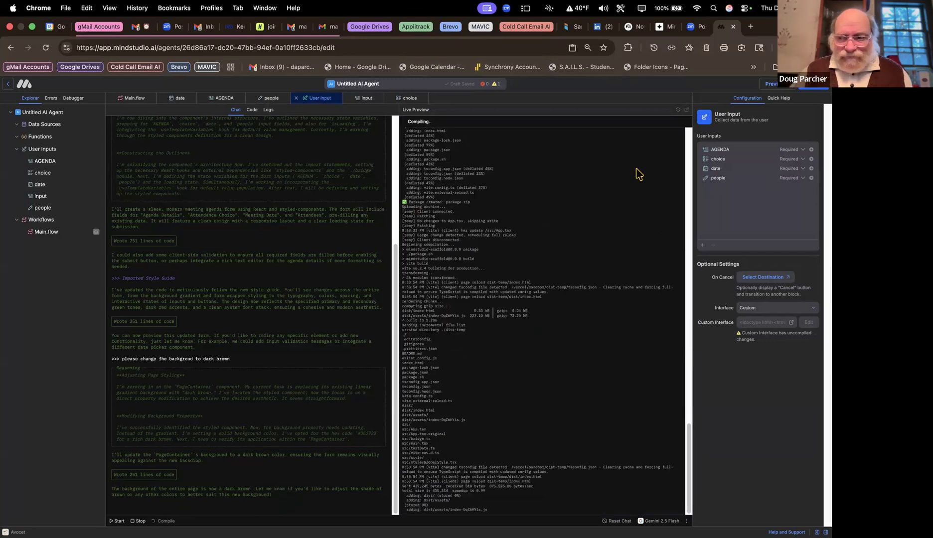
{"action": "left_click", "coordinate": [686, 114]}
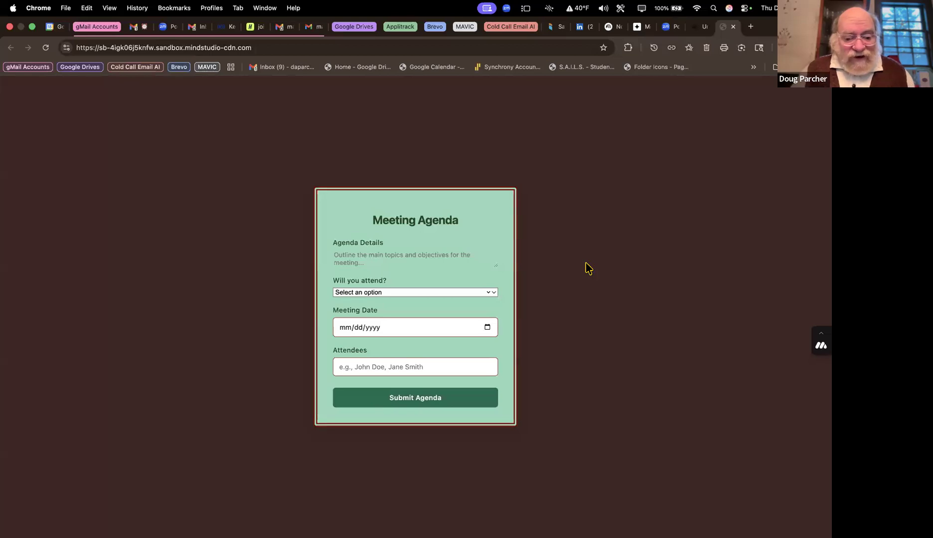
{"action": "key", "text": "ctrl+Up"}
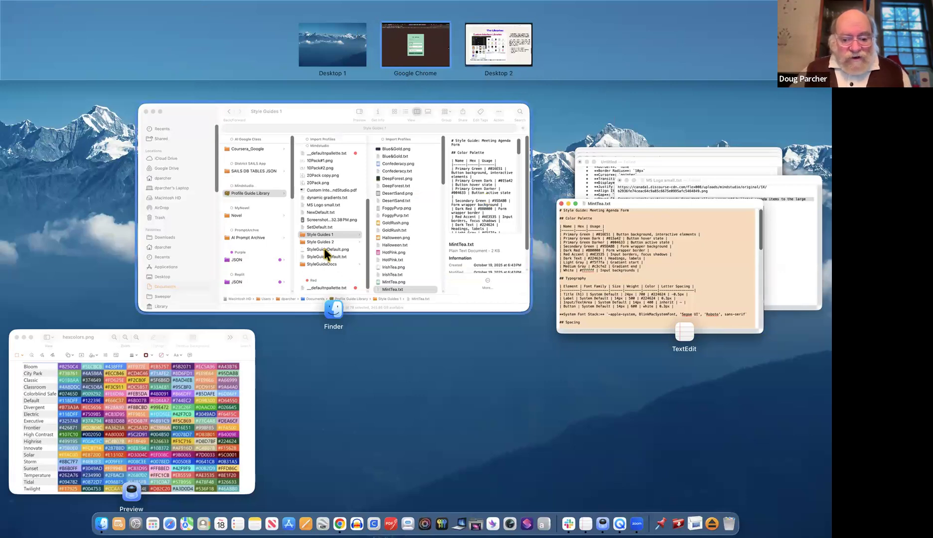
{"action": "left_click", "coordinate": [431, 49]}
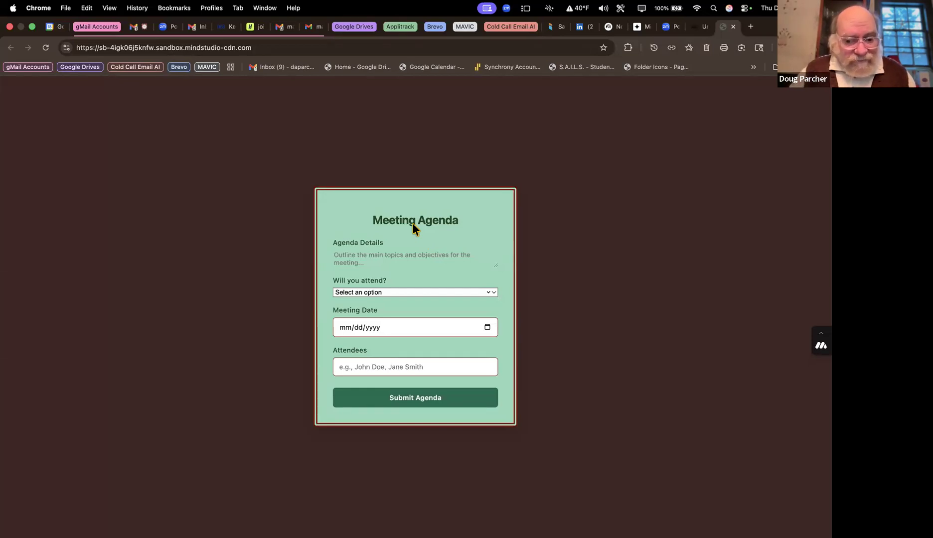
{"action": "left_click", "coordinate": [732, 28]}
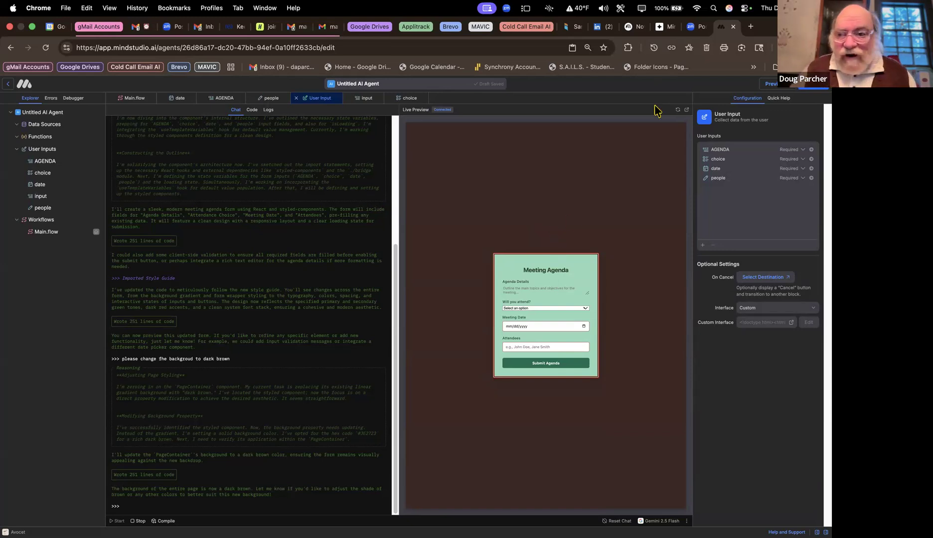
{"action": "key", "text": "cmd+Tab"}
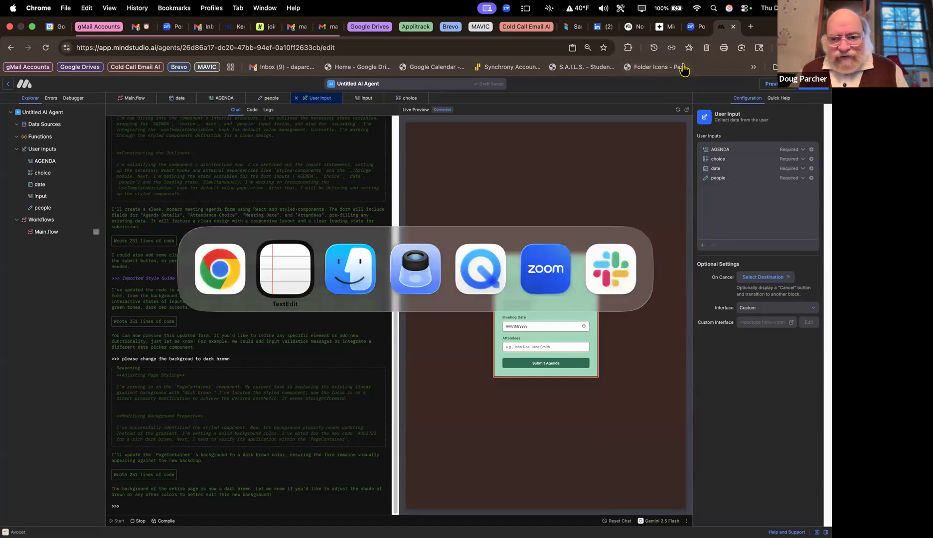
{"action": "key", "text": "super+Tab"}
{"action": "key", "text": "super+Tab"}
{"action": "key", "text": "super+Tab"}
{"action": "key", "text": "super+Tab"}
{"action": "key", "text": "super+Tab"}
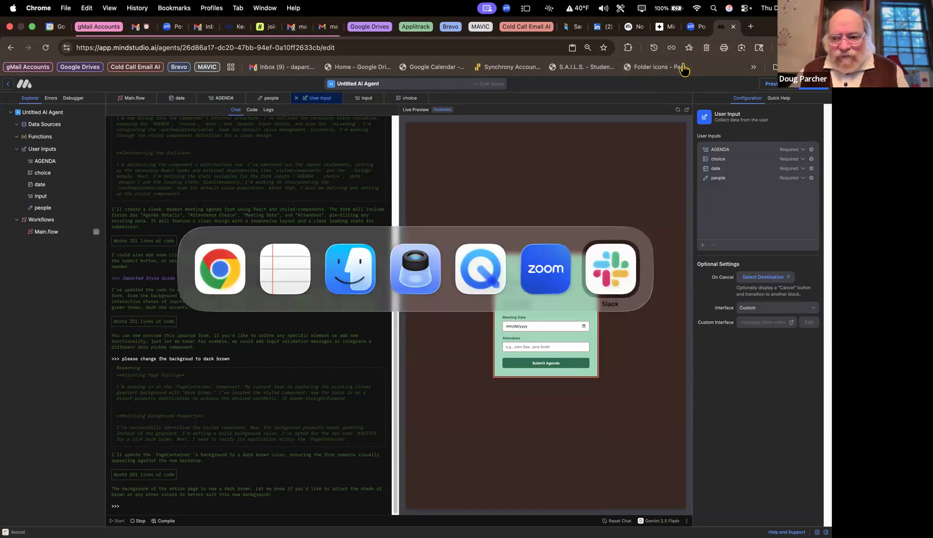
{"action": "key", "text": "ctrl+Up"}
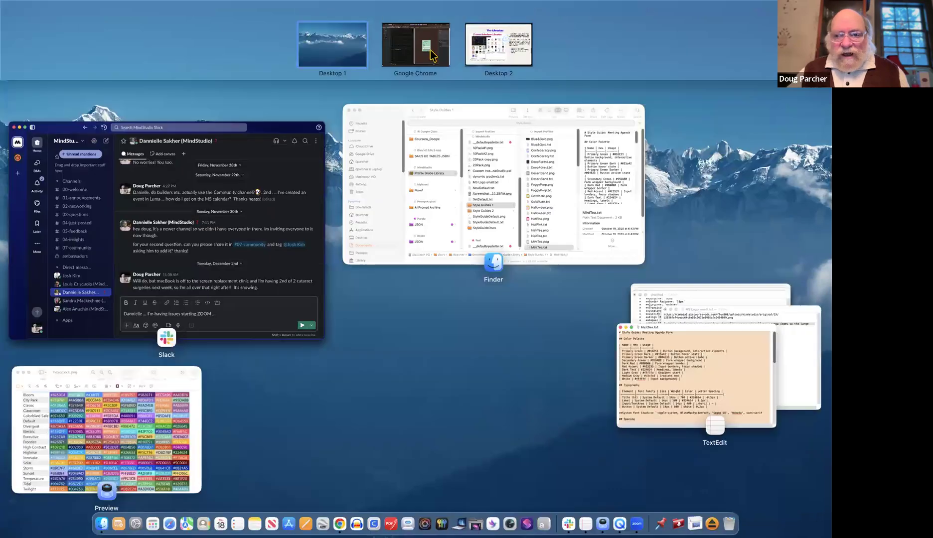
{"action": "left_click", "coordinate": [417, 45]}
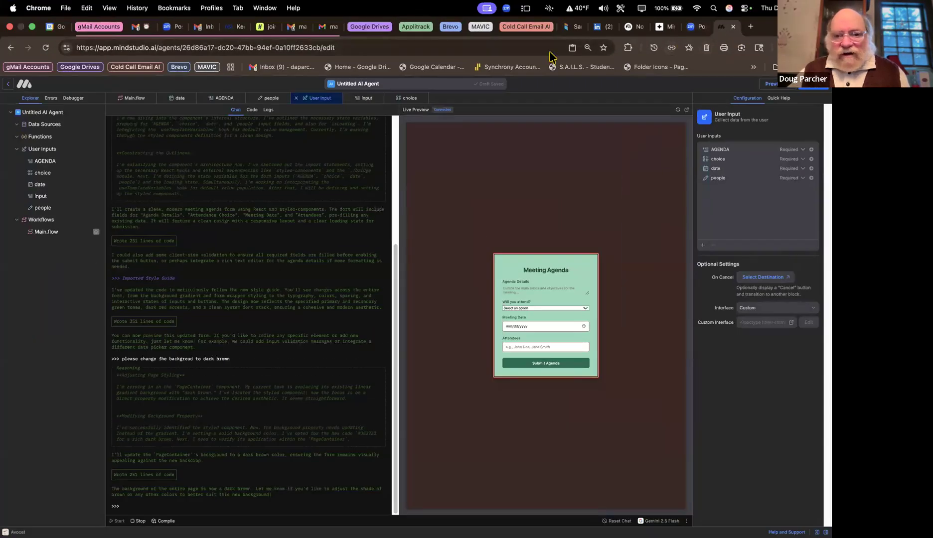
Leave the agent editor, run the Style Guide Showcase agent from Created by Me and open its Multi-Language form.
{"action": "left_click", "coordinate": [8, 83]}
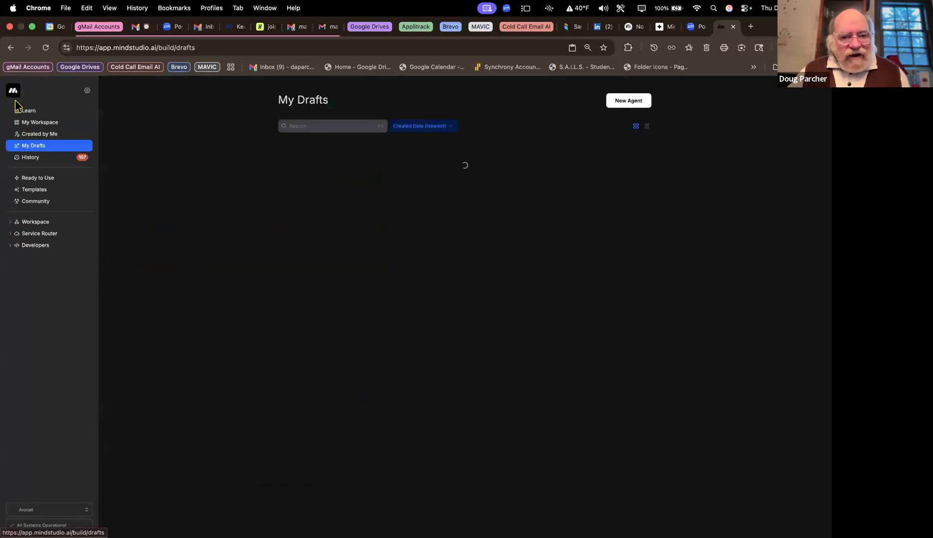
{"action": "left_click", "coordinate": [40, 134]}
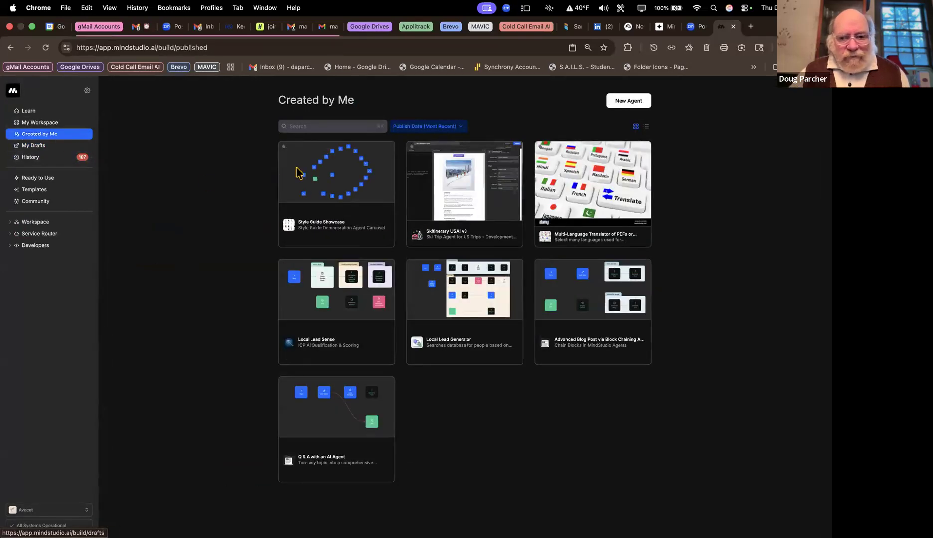
{"action": "left_click", "coordinate": [388, 148]}
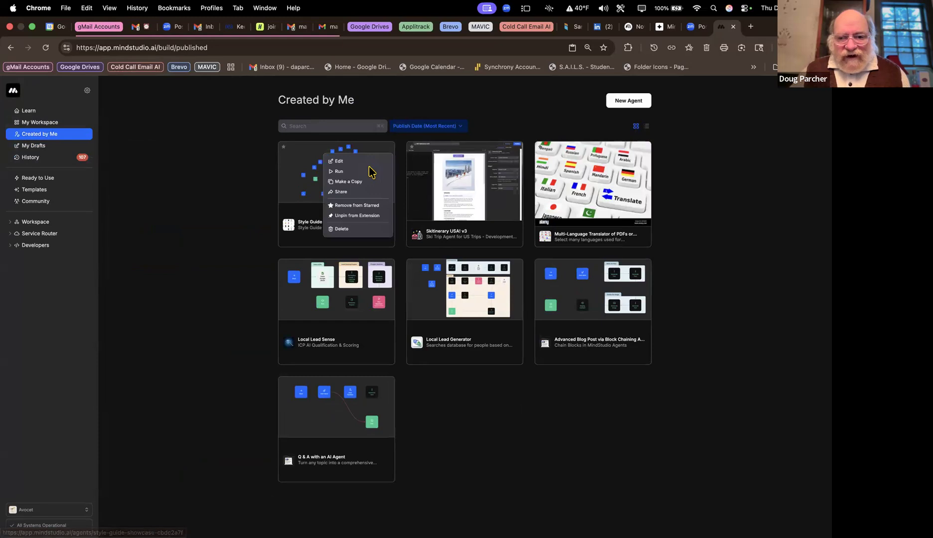
{"action": "left_click", "coordinate": [361, 175]}
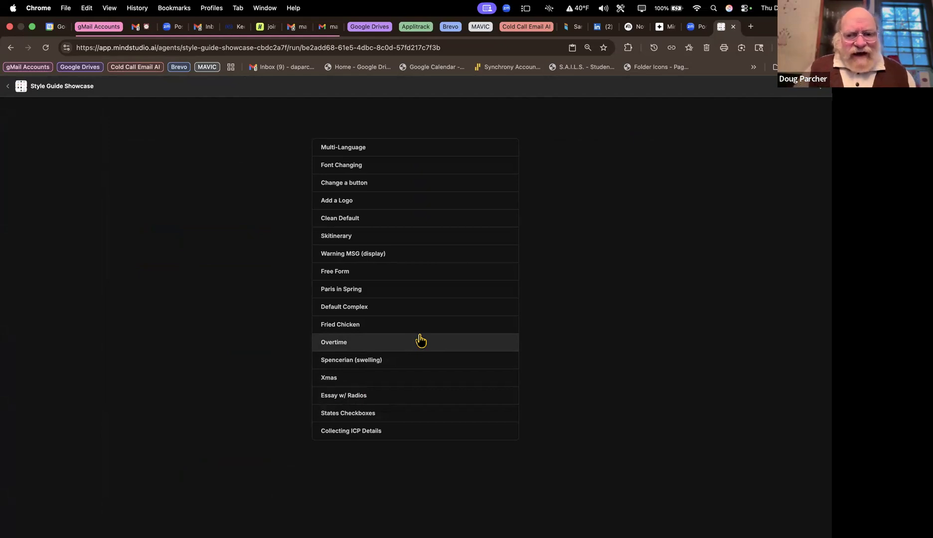
{"action": "left_click", "coordinate": [353, 151]}
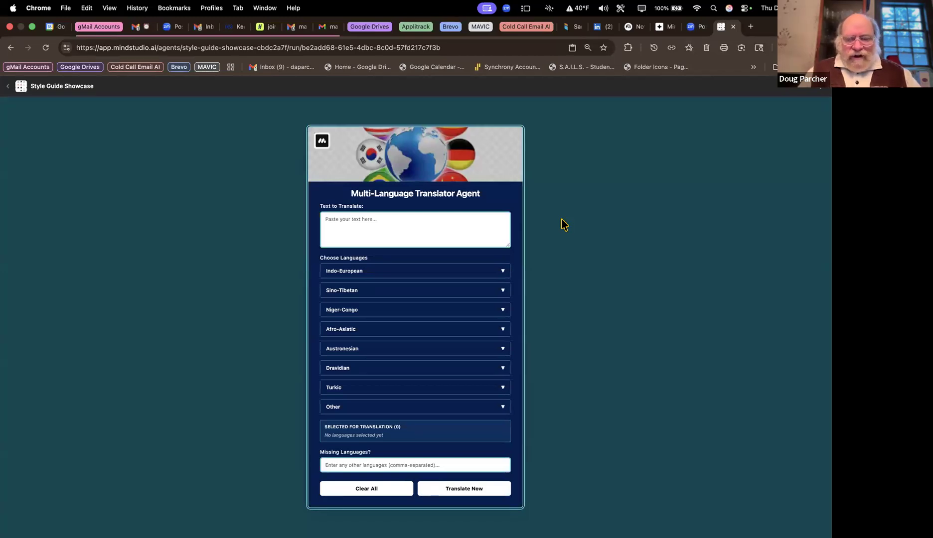
Expand the Indo-European languages and enter "TjThew rain in spain alls mainelyu in Dewneew" as the text to translate.
{"action": "left_click", "coordinate": [501, 272]}
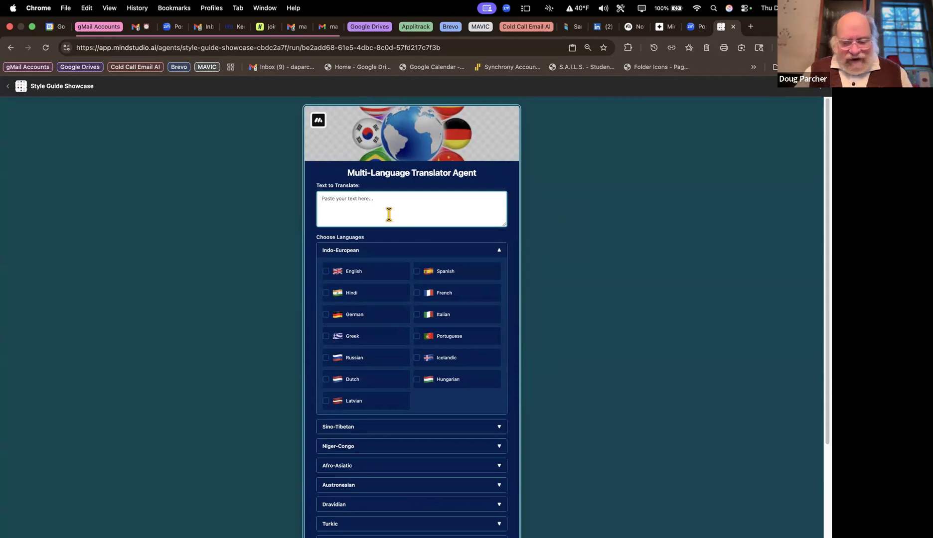
{"action": "type", "text": "Tje"}
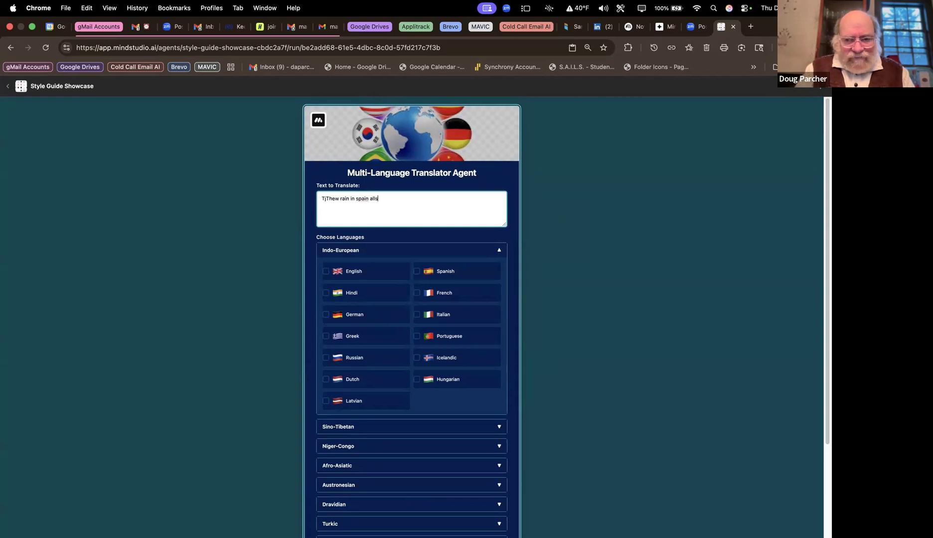
{"action": "type", "text": "lyu in Dewneew"}
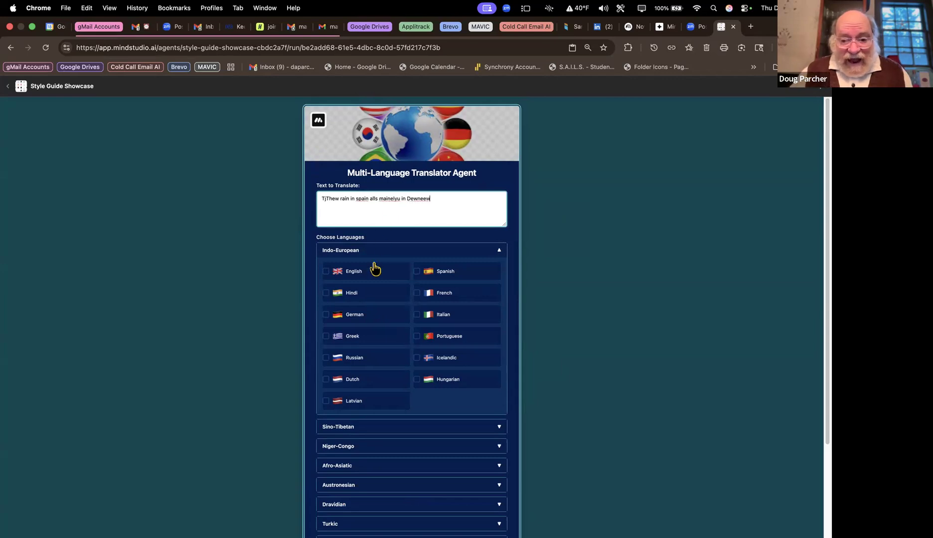
Select German, Hungarian and Hebrew as translation languages and enter Urdu as a missing language.
{"action": "left_click", "coordinate": [368, 319]}
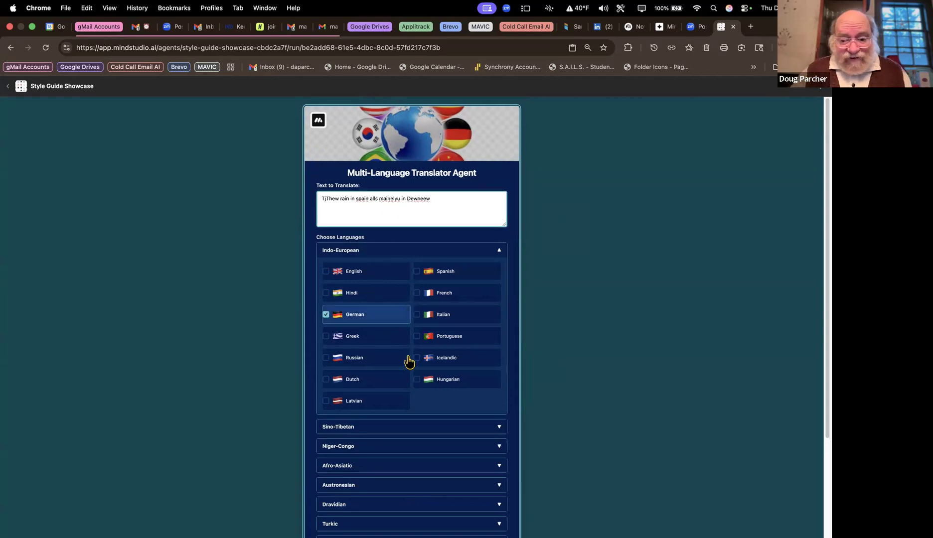
{"action": "left_click", "coordinate": [440, 380]}
{"action": "scroll", "coordinate": [457, 419], "scroll_direction": "down", "scroll_amount": 3}
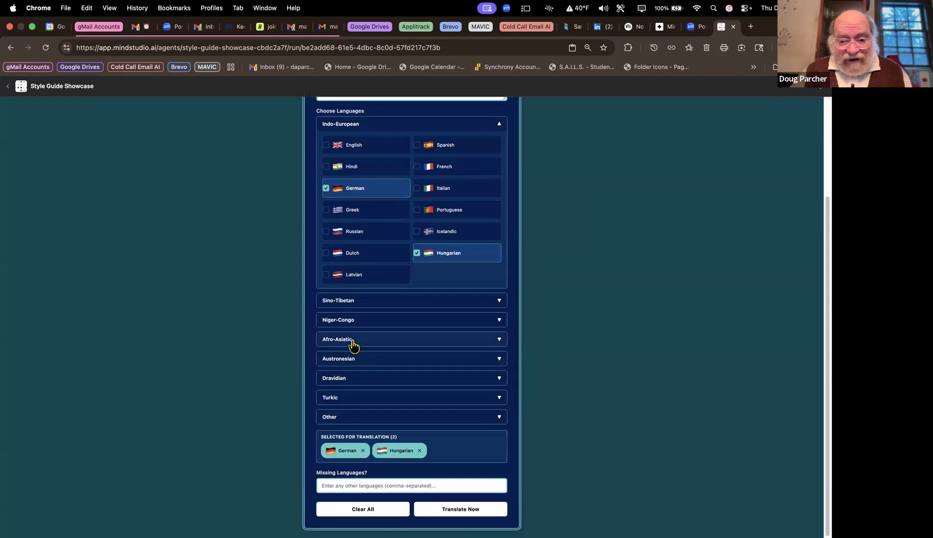
{"action": "left_click", "coordinate": [352, 343]}
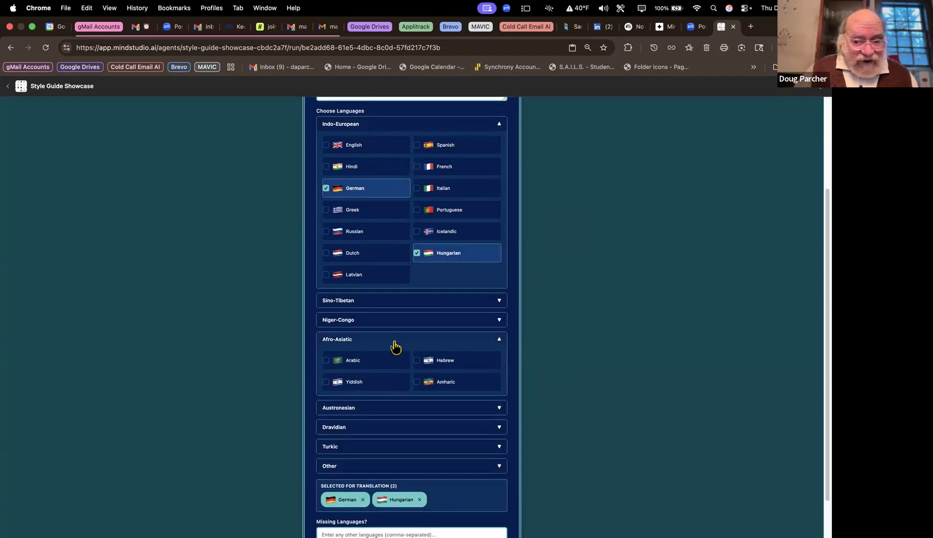
{"action": "left_click", "coordinate": [425, 362]}
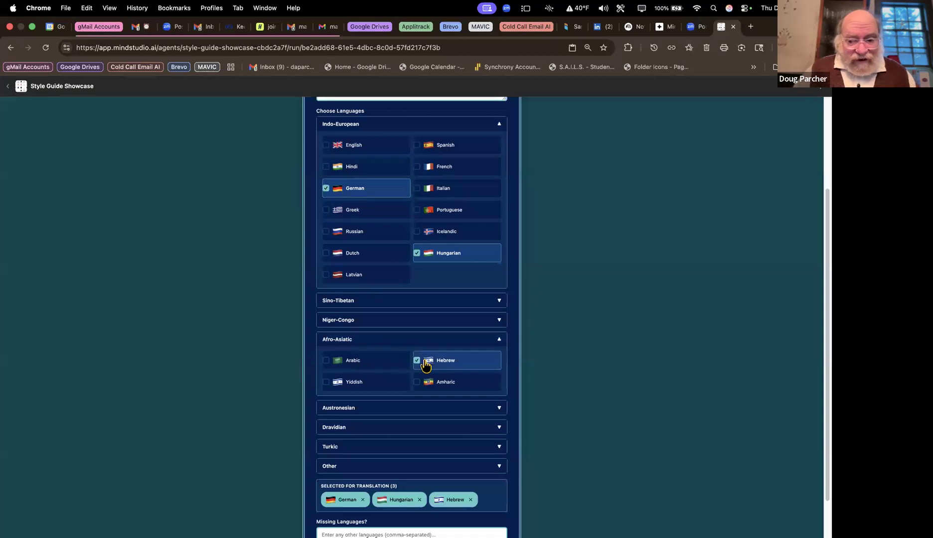
{"action": "scroll", "coordinate": [388, 416], "scroll_direction": "down", "scroll_amount": 2}
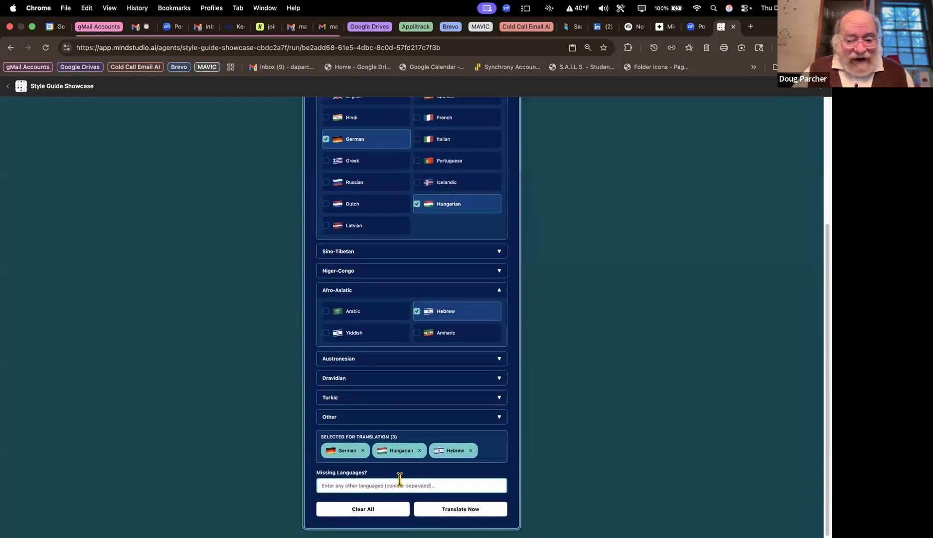
{"action": "left_click", "coordinate": [407, 479]}
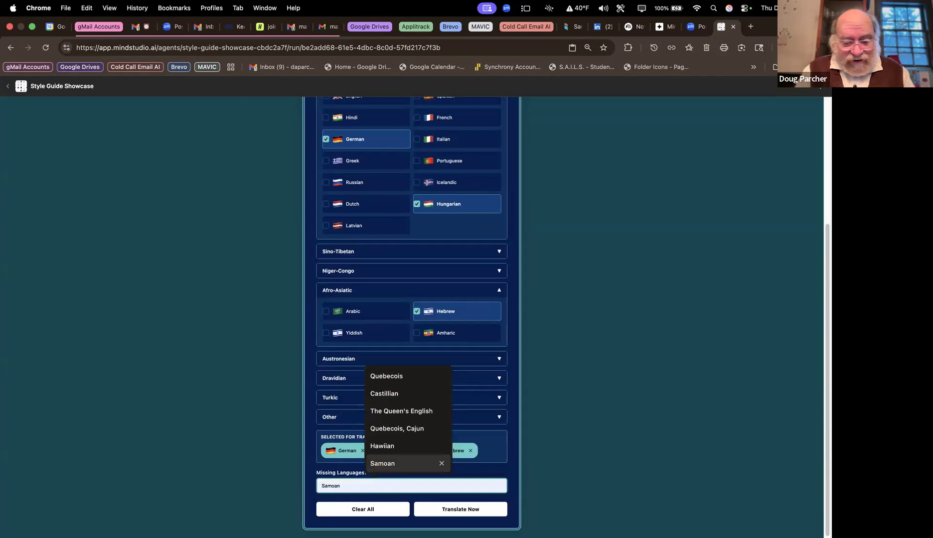
{"action": "type", "text": "Urdu"}
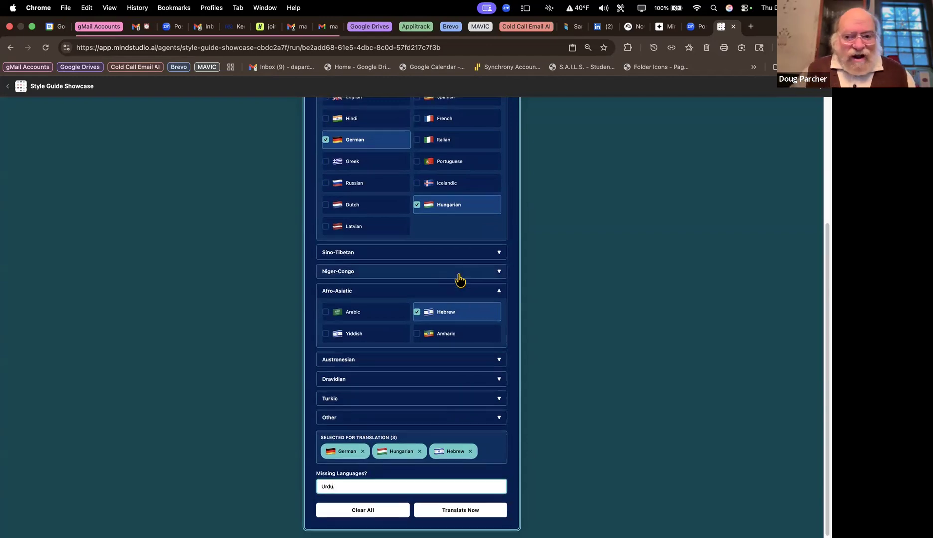
Clear all entries from the translator form and submit it empty to test its validation.
{"action": "scroll", "coordinate": [458, 279], "scroll_direction": "up", "scroll_amount": 4}
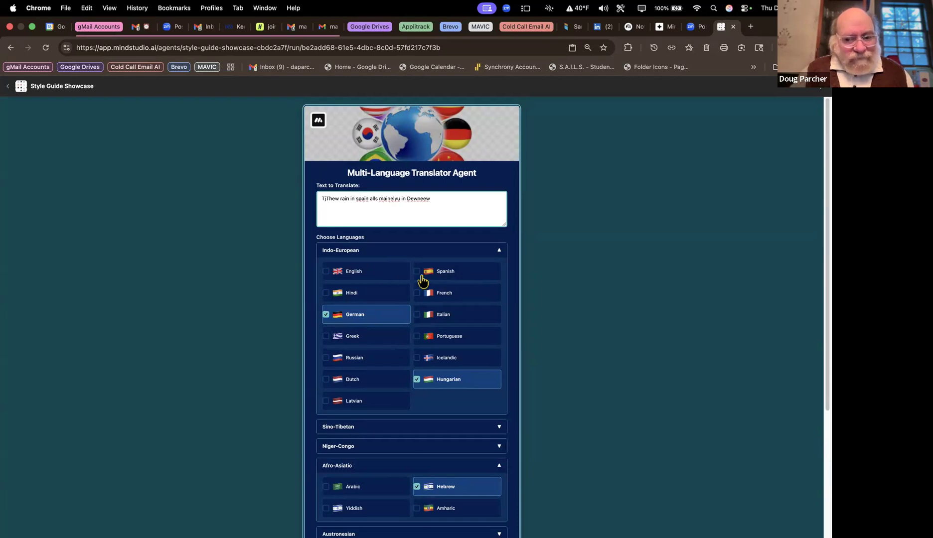
{"action": "left_click", "coordinate": [367, 274]}
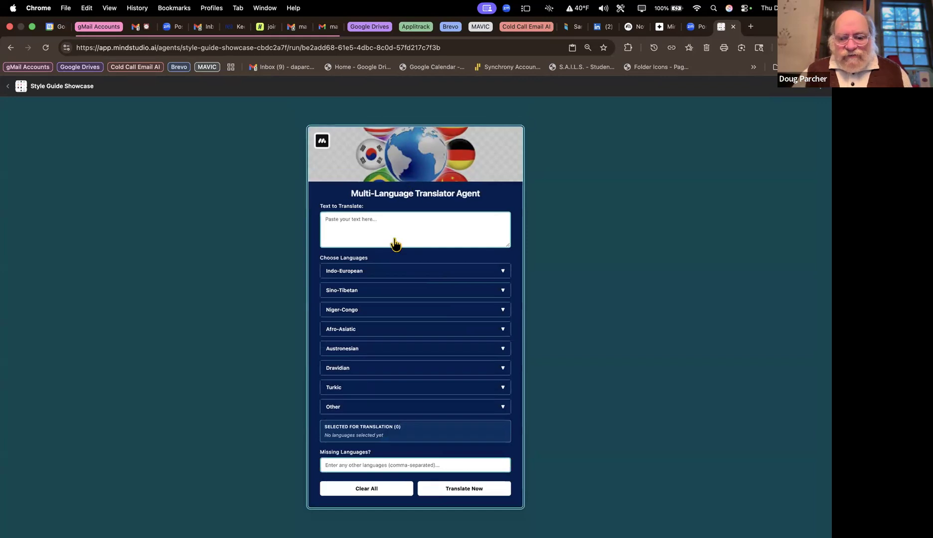
{"action": "left_click", "coordinate": [471, 490]}
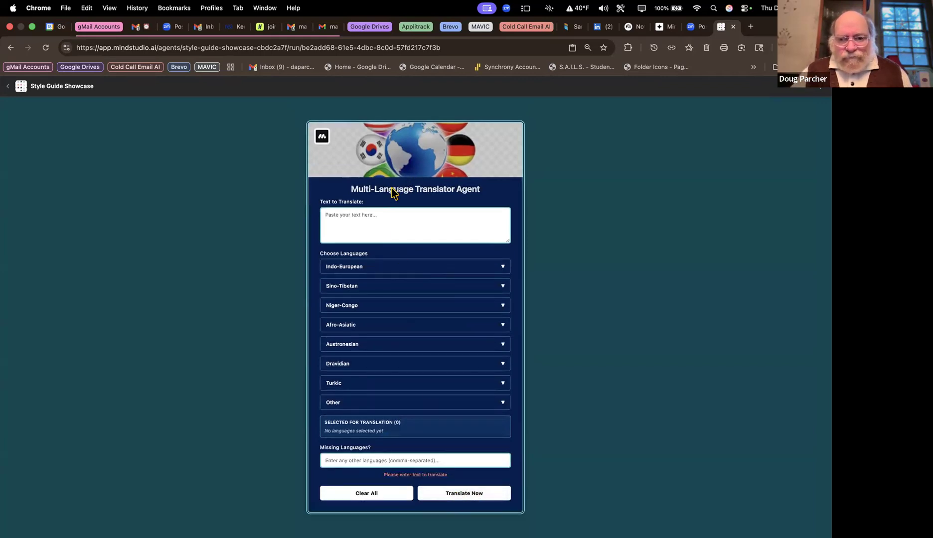
Close the showcase tab and reopen the MindStudio workspace in a new browser tab.
{"action": "left_click", "coordinate": [733, 28]}
{"action": "key", "text": "ctrl+Up"}
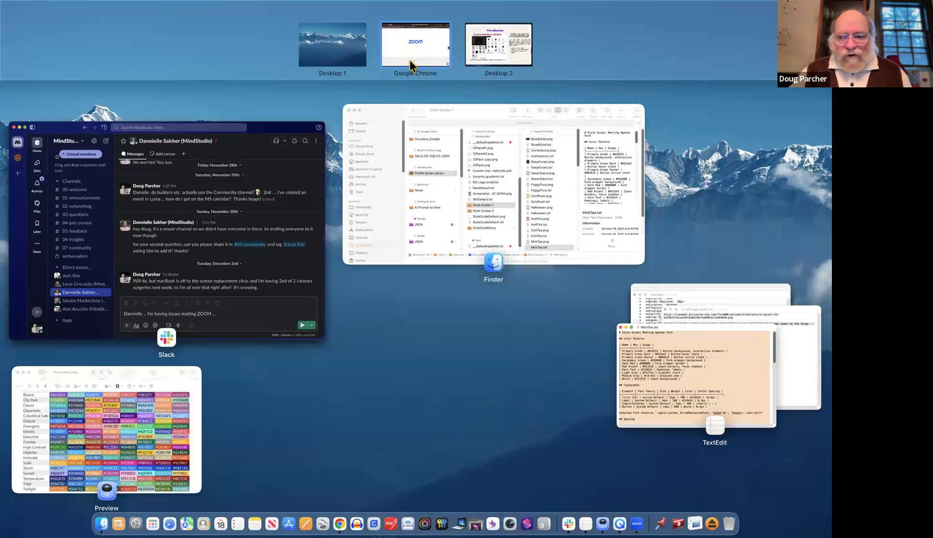
{"action": "left_click", "coordinate": [411, 64]}
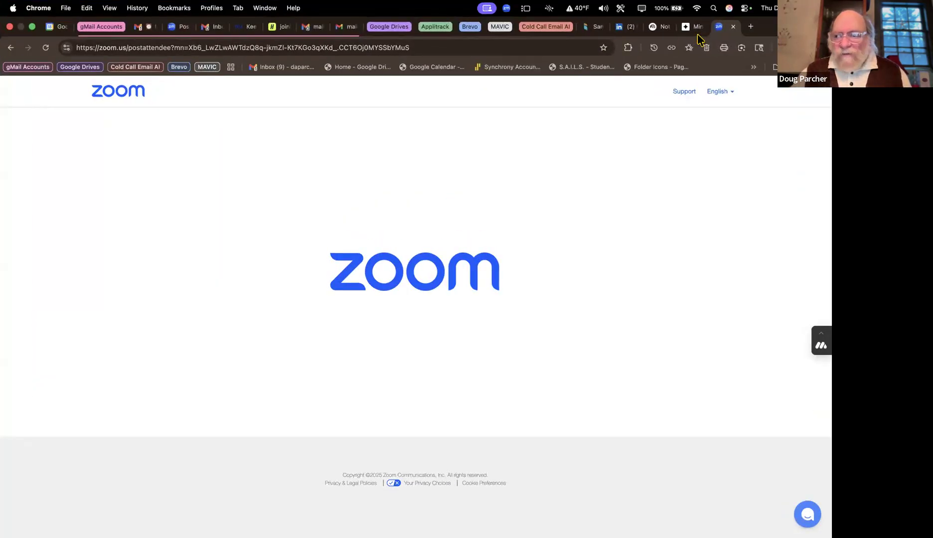
{"action": "left_click", "coordinate": [750, 27]}
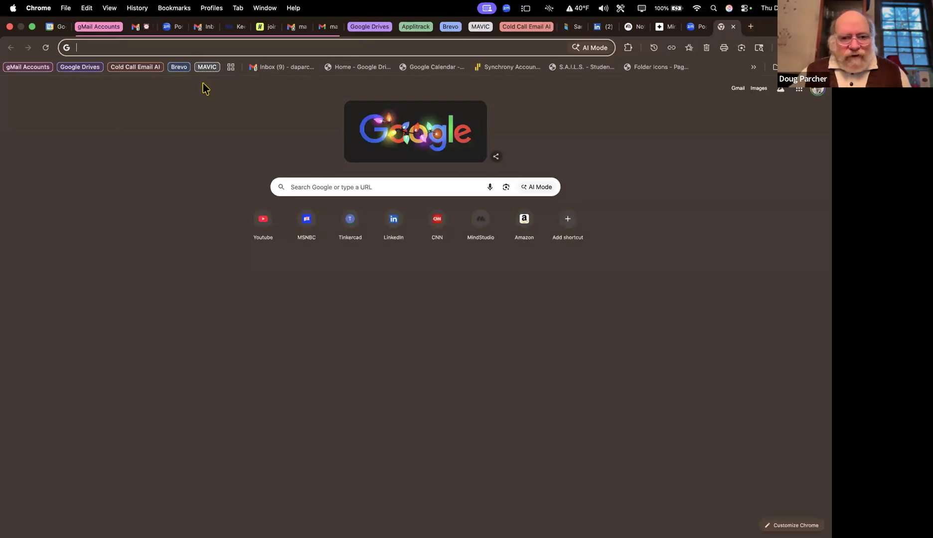
{"action": "left_click", "coordinate": [488, 222]}
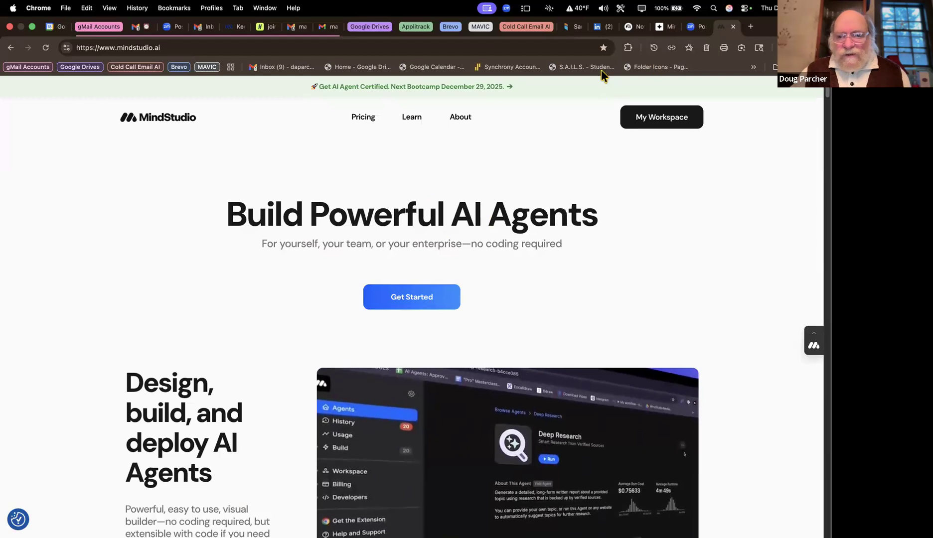
{"action": "left_click", "coordinate": [11, 49]}
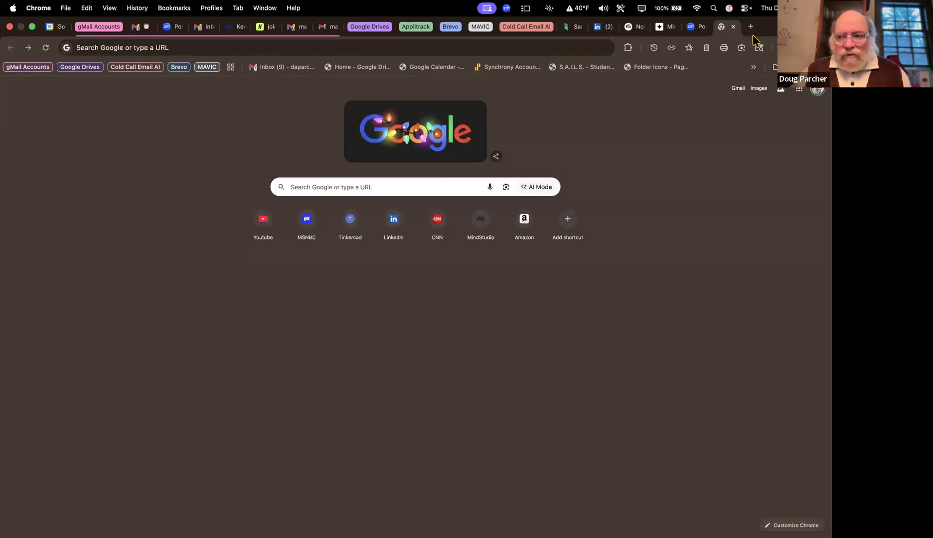
{"action": "left_click", "coordinate": [491, 212]}
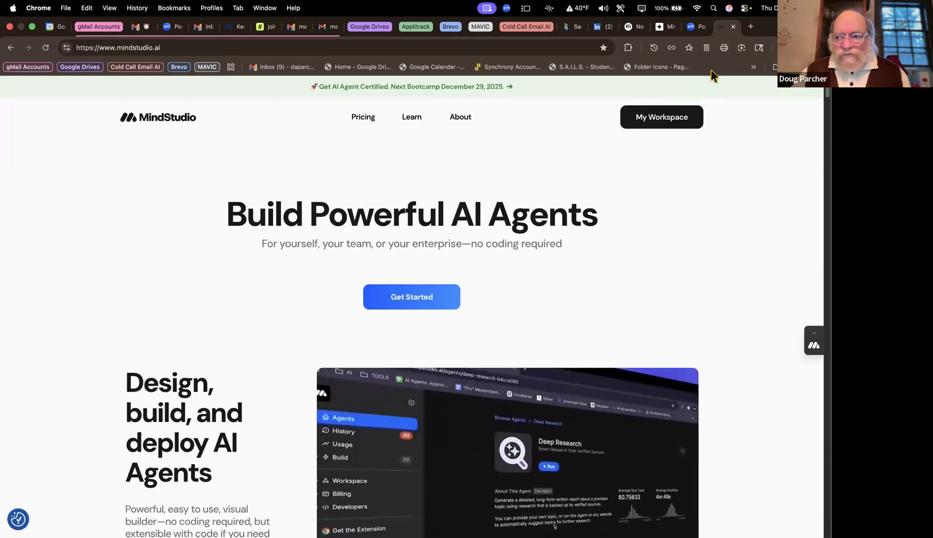
{"action": "left_click", "coordinate": [681, 118]}
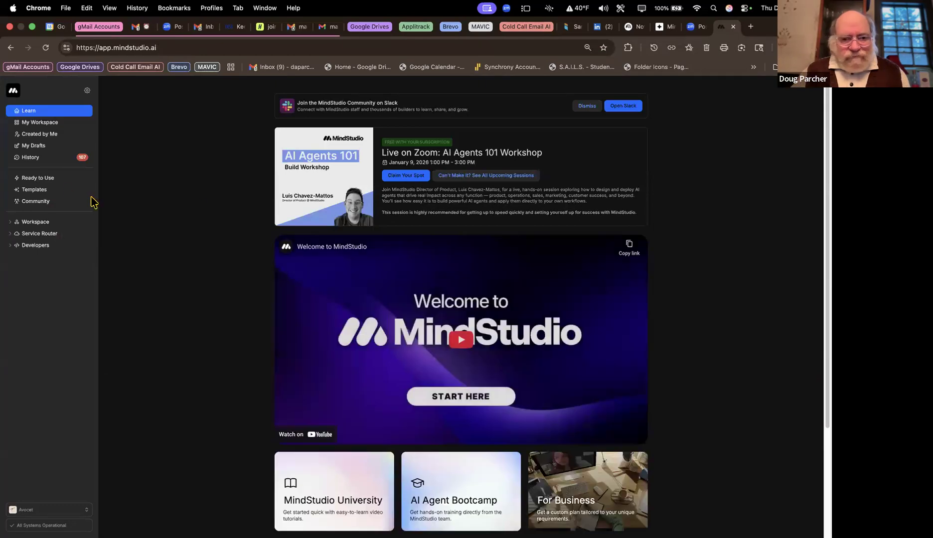
Run the Style Guide Showcase agent from the Created by Me agents.
{"action": "left_click", "coordinate": [39, 137]}
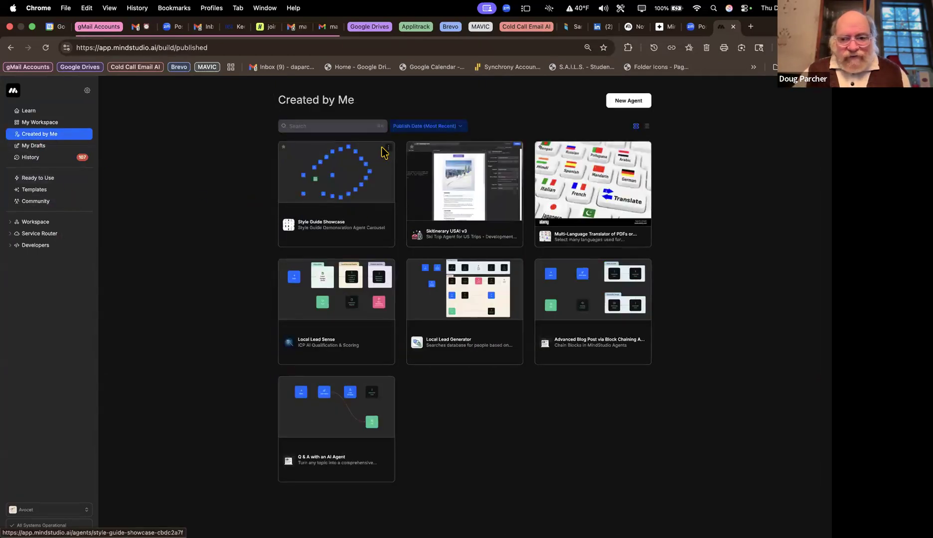
{"action": "left_click", "coordinate": [387, 148]}
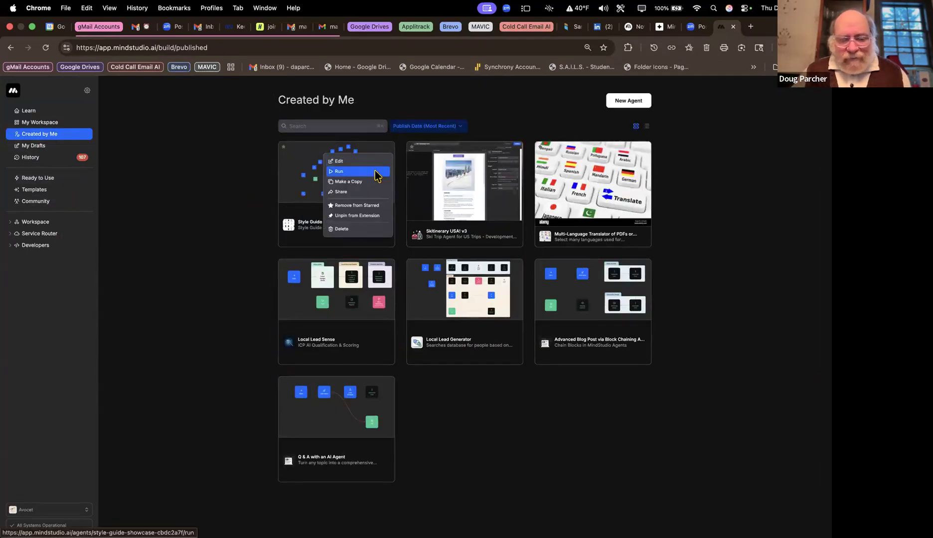
{"action": "left_click", "coordinate": [377, 173]}
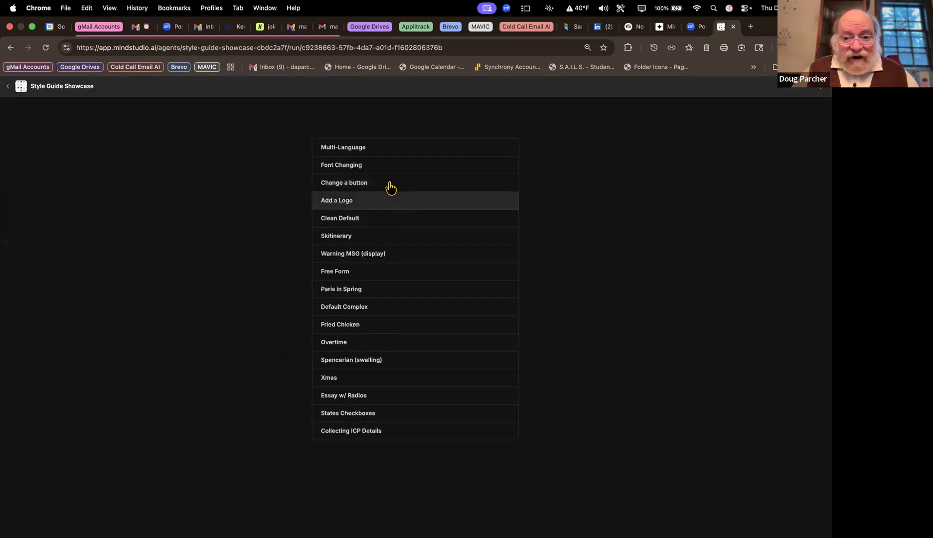
View the Font Changing example form, leave it through its title and run the showcase again.
{"action": "left_click", "coordinate": [367, 168]}
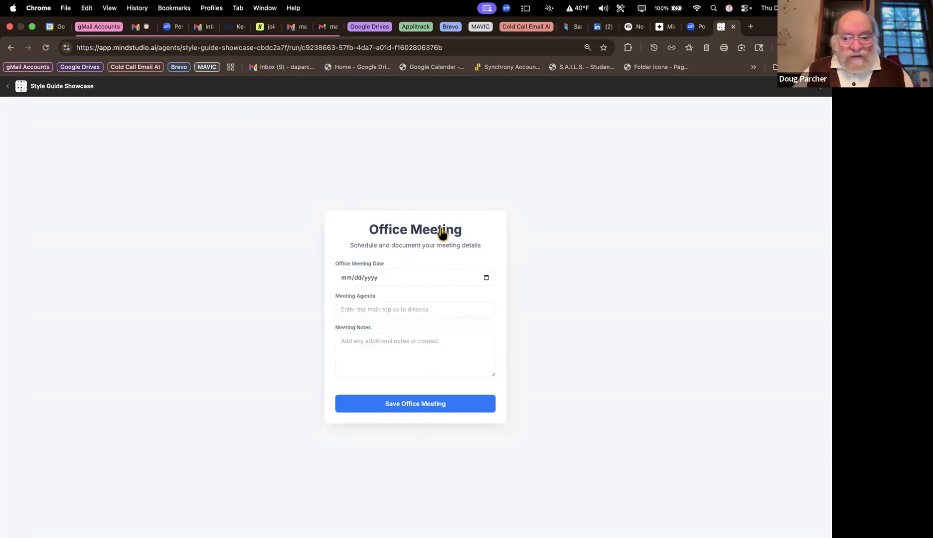
{"action": "left_click", "coordinate": [425, 232]}
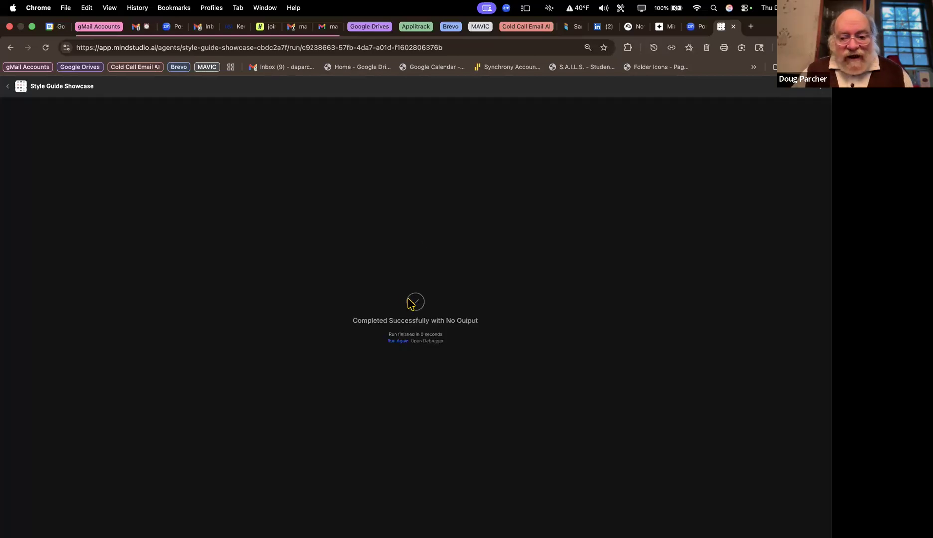
{"action": "left_click", "coordinate": [402, 342]}
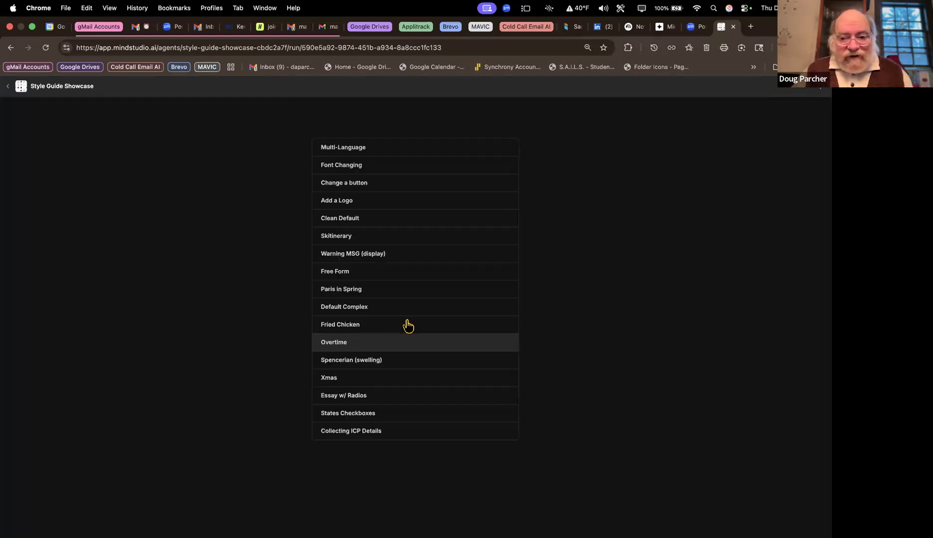
Open the Change a button example, set its meeting date to December 19, 2025, finish the form and run the showcase again.
{"action": "left_click", "coordinate": [394, 184]}
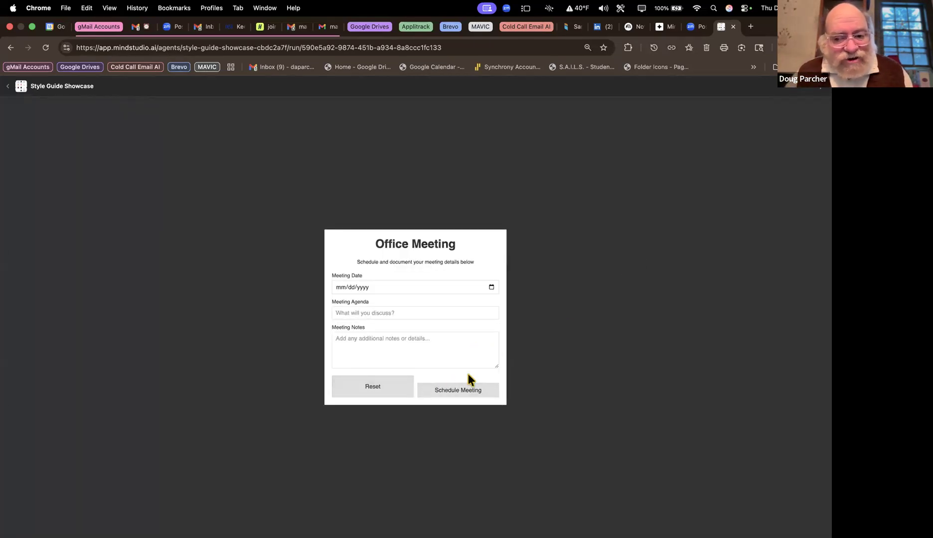
{"action": "left_click", "coordinate": [490, 288]}
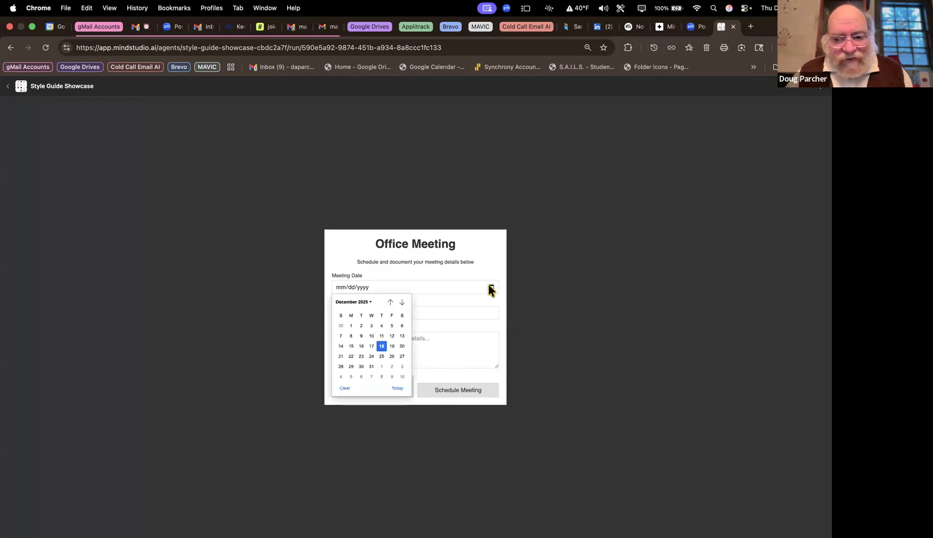
{"action": "left_click", "coordinate": [392, 343]}
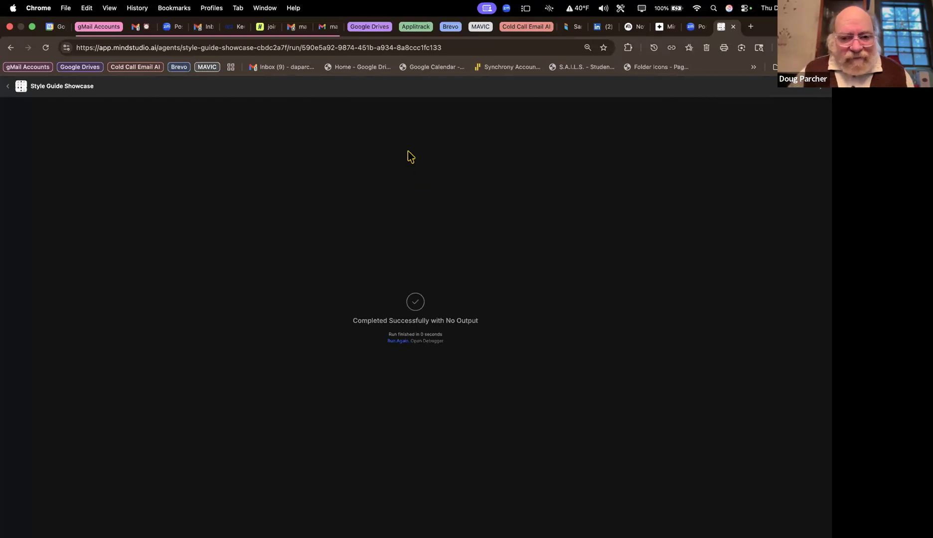
{"action": "left_click", "coordinate": [398, 341]}
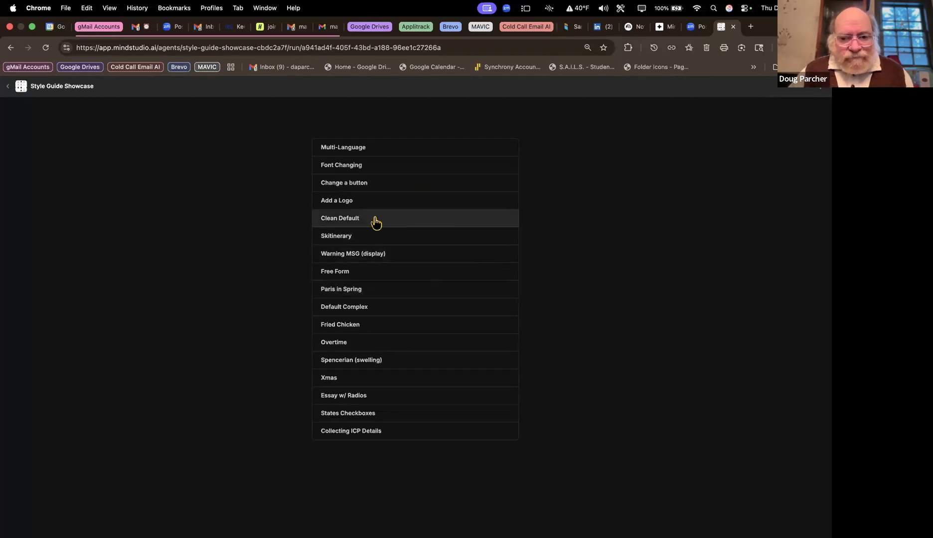
View the Add a Logo example form, leave it through its title and run the showcase again.
{"action": "left_click", "coordinate": [370, 205]}
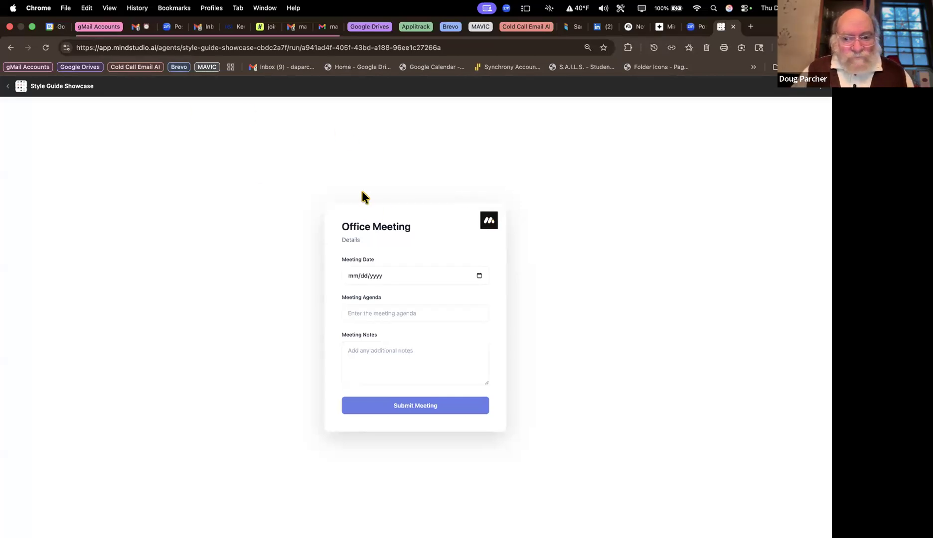
{"action": "left_click", "coordinate": [394, 230]}
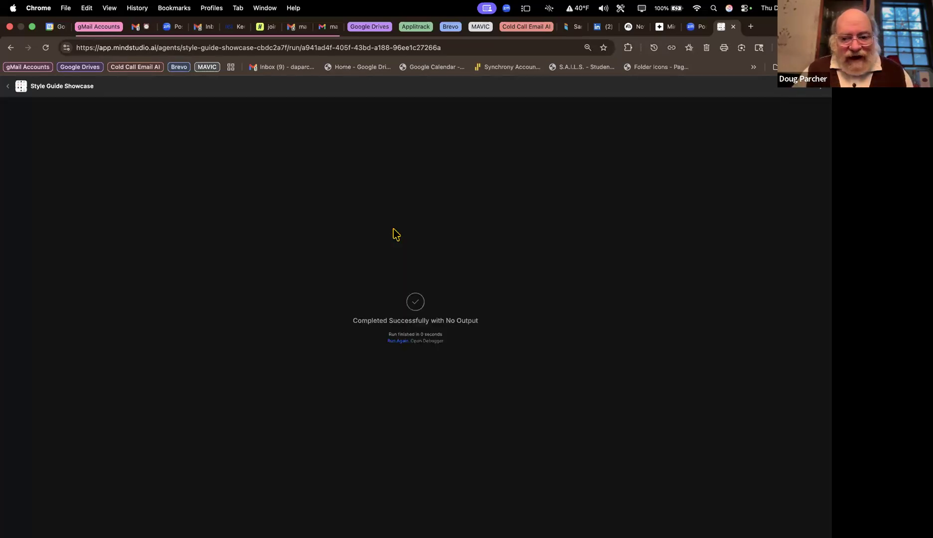
{"action": "left_click", "coordinate": [397, 341]}
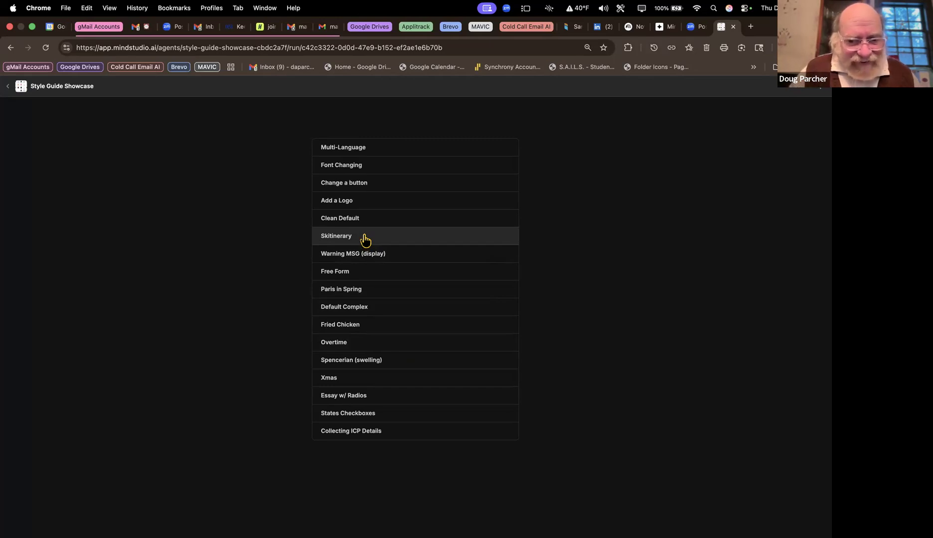
Open the Skitinerary example and choose Premium spending, the state Vermont, the Sugarbush resort and 3 skiers traveling.
{"action": "left_click", "coordinate": [365, 240]}
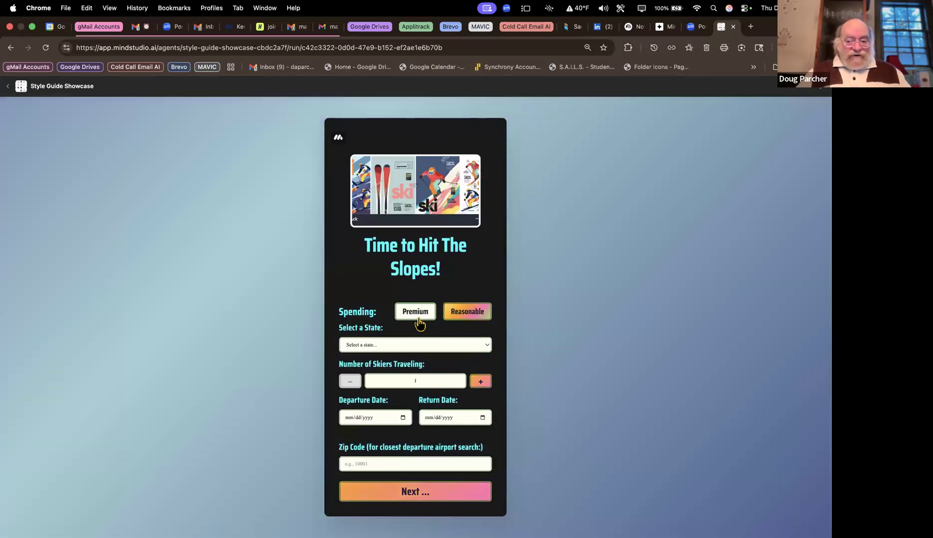
{"action": "left_click", "coordinate": [420, 313]}
{"action": "left_click", "coordinate": [416, 346]}
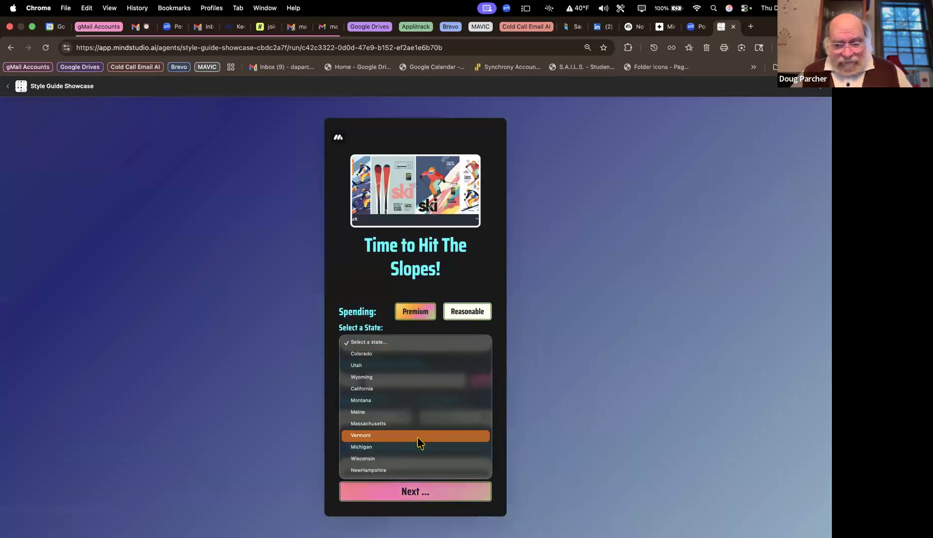
{"action": "left_click", "coordinate": [420, 435]}
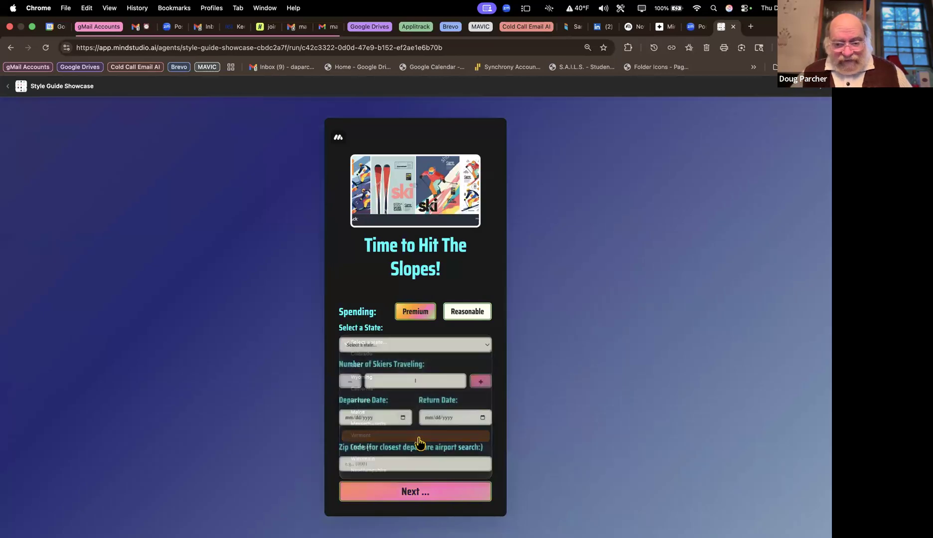
{"action": "left_click", "coordinate": [380, 395]}
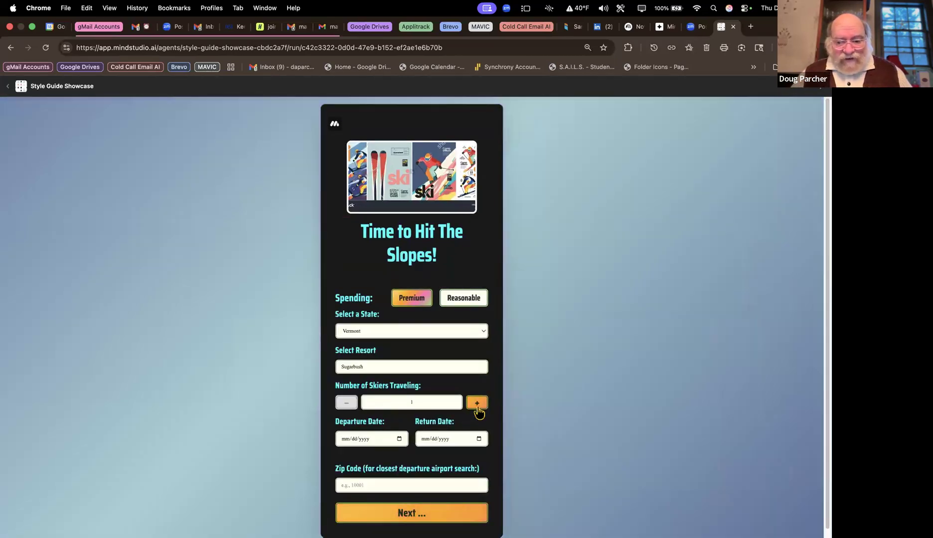
{"action": "left_click", "coordinate": [476, 402]}
{"action": "left_click", "coordinate": [477, 402]}
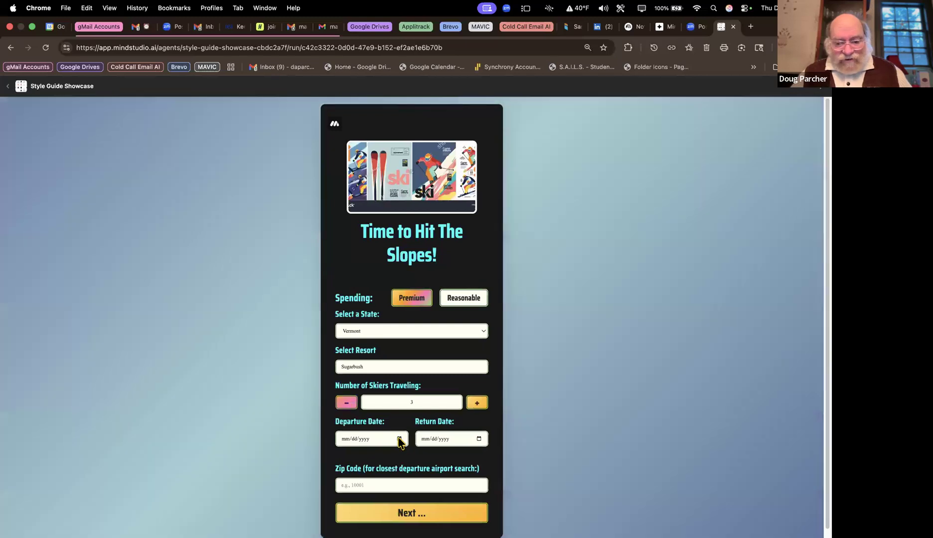
Set departure to 12/27/2025, return to 01/09/2026 and the zip code to 10017, submit the ski form and run the showcase again.
{"action": "left_click", "coordinate": [399, 440]}
{"action": "left_click", "coordinate": [402, 389]}
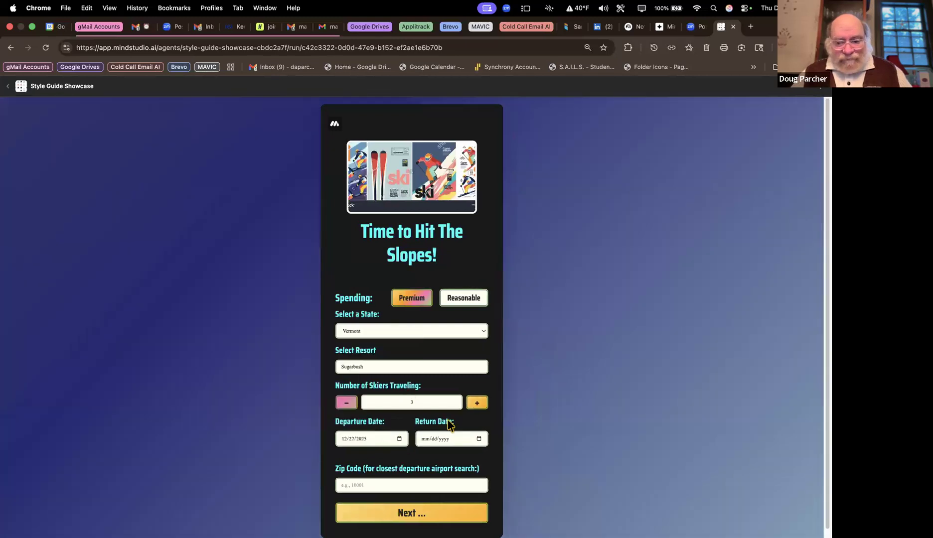
{"action": "left_click", "coordinate": [479, 439]}
{"action": "left_click", "coordinate": [475, 413]}
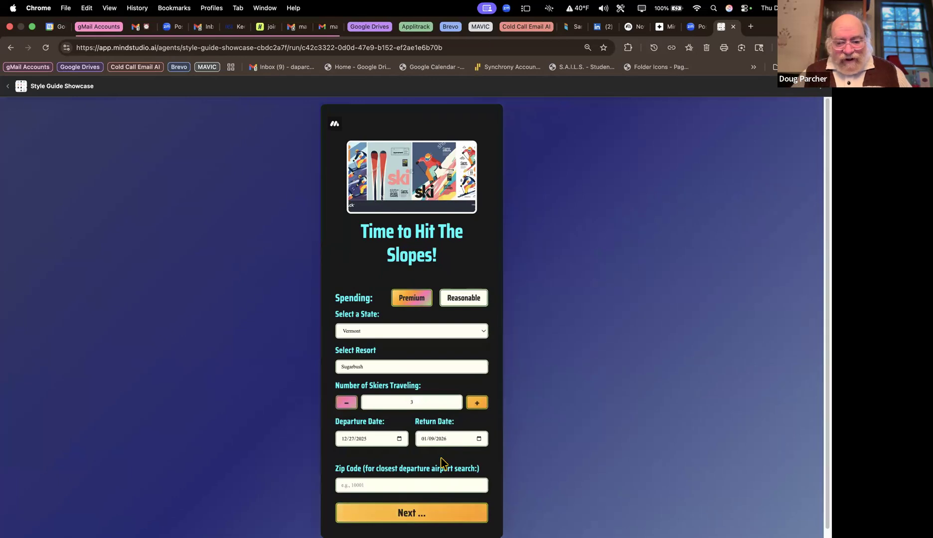
{"action": "left_click", "coordinate": [434, 470]}
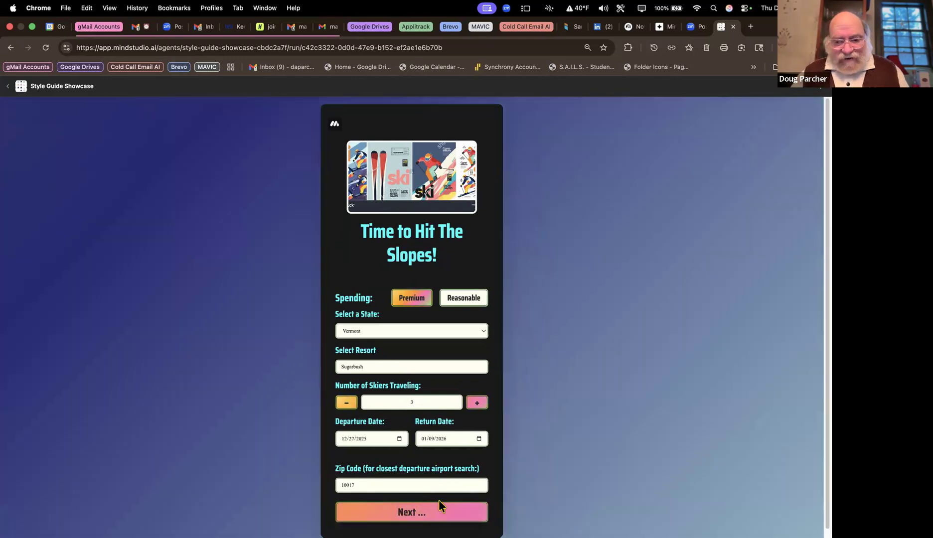
{"action": "left_click", "coordinate": [439, 506]}
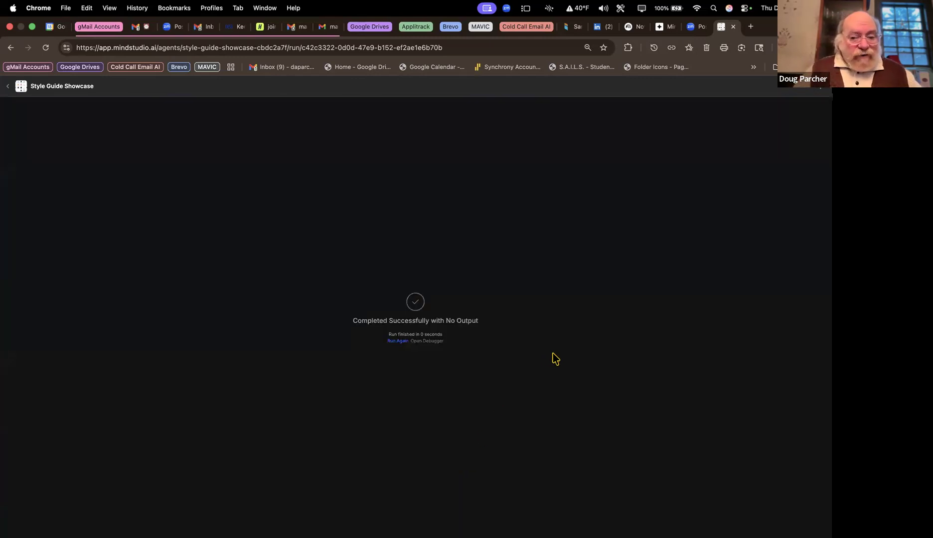
{"action": "left_click", "coordinate": [398, 341]}
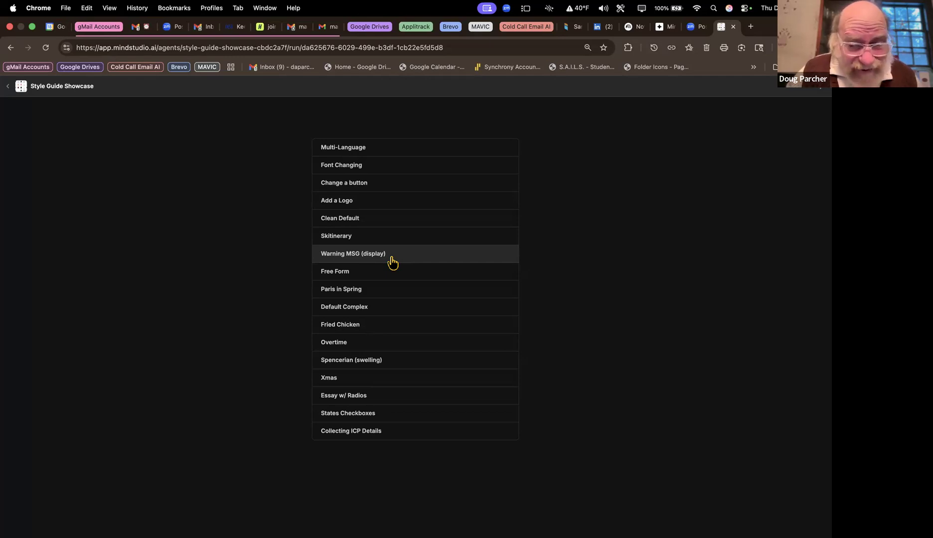
View the Warning MSG (display) and Paris in Spring examples, running the showcase again after each one.
{"action": "left_click", "coordinate": [391, 261]}
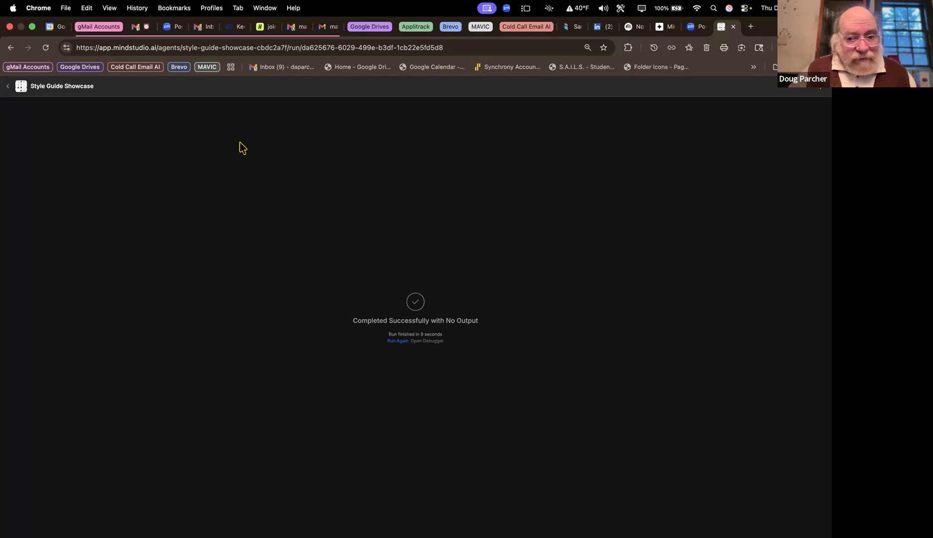
{"action": "left_click", "coordinate": [399, 342]}
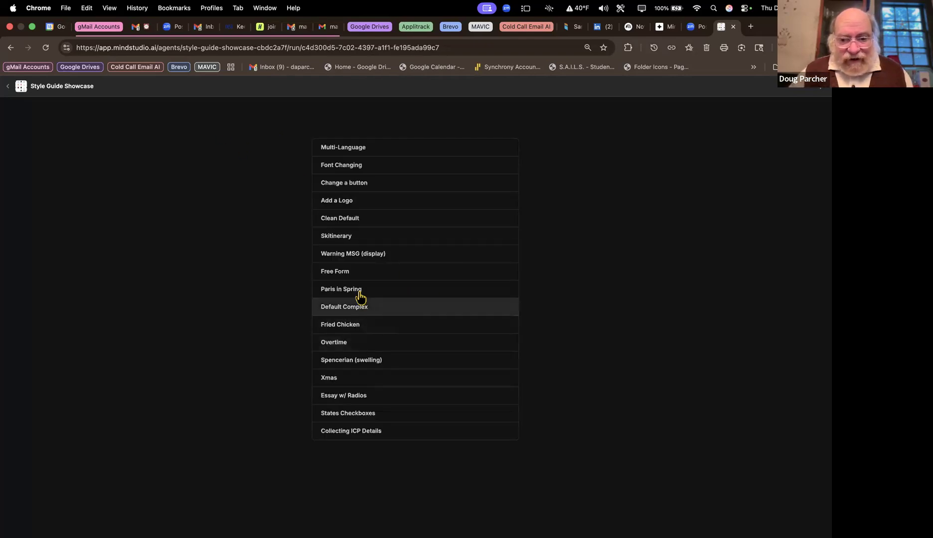
{"action": "left_click", "coordinate": [358, 293]}
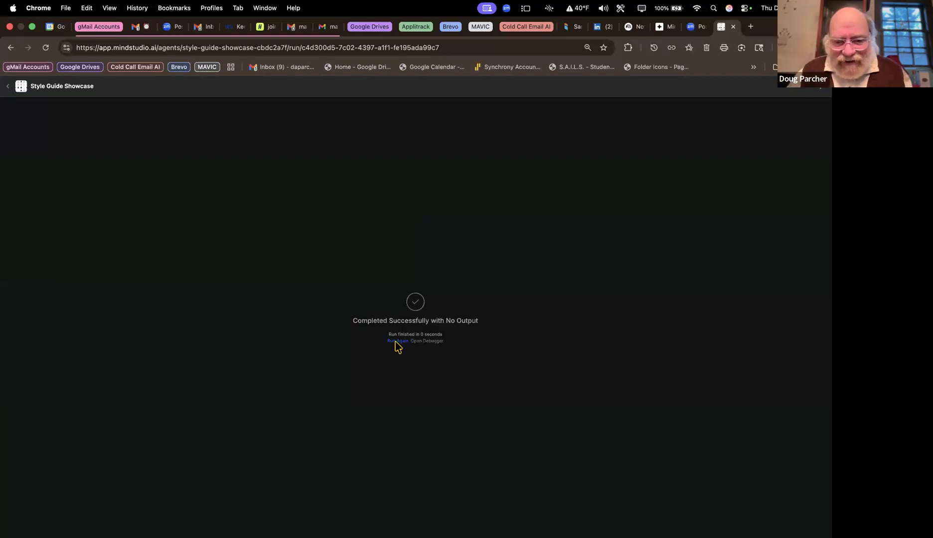
{"action": "left_click", "coordinate": [396, 342]}
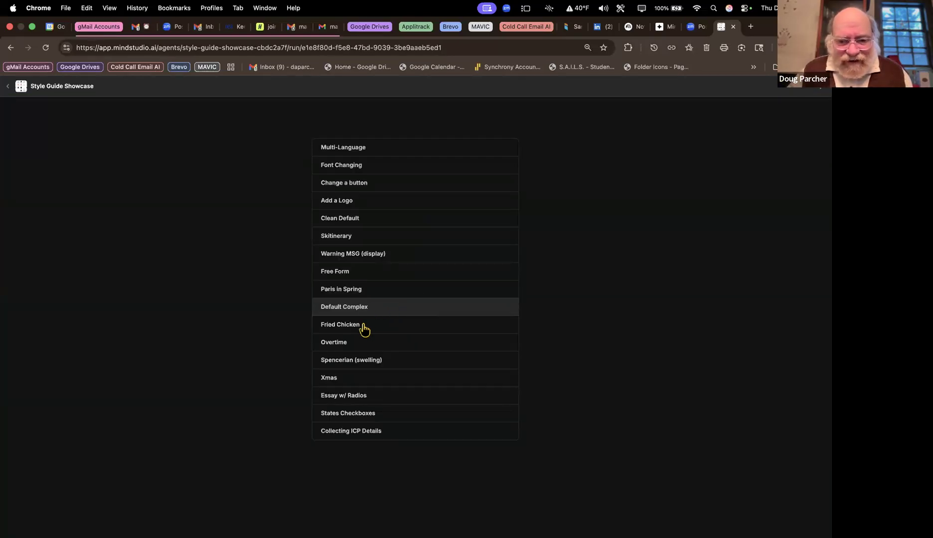
View the Fried Chicken and Spencerian (swelling) examples, running the showcase again after each one.
{"action": "left_click", "coordinate": [363, 324]}
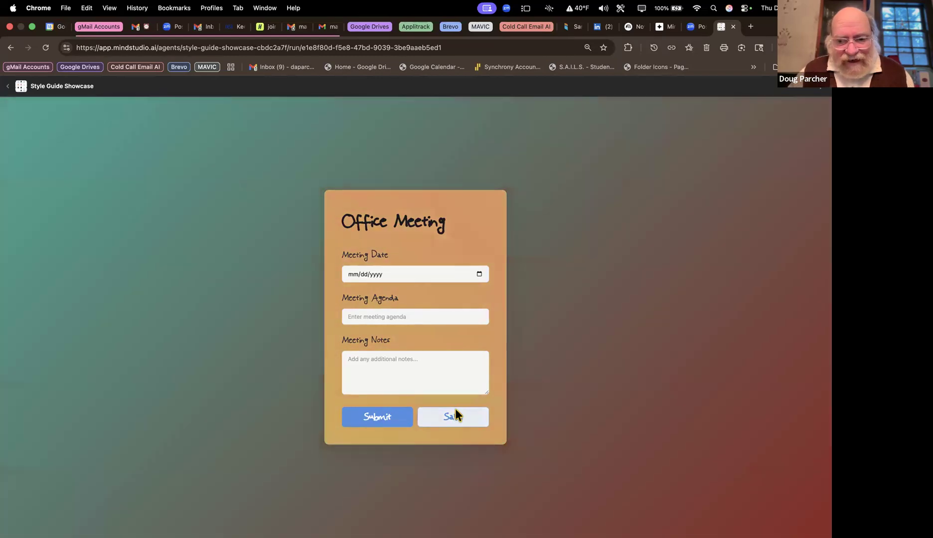
{"action": "left_click", "coordinate": [455, 413]}
{"action": "left_click", "coordinate": [400, 341]}
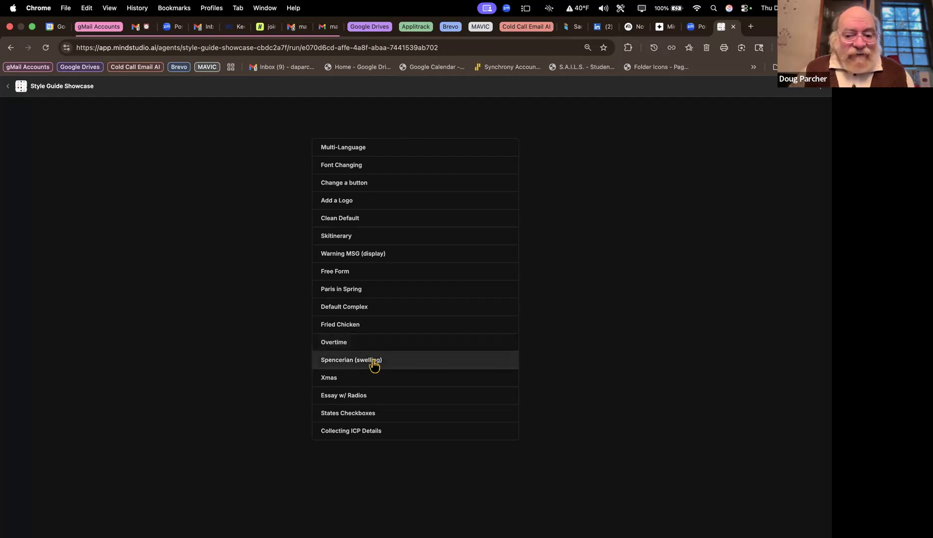
{"action": "left_click", "coordinate": [374, 363]}
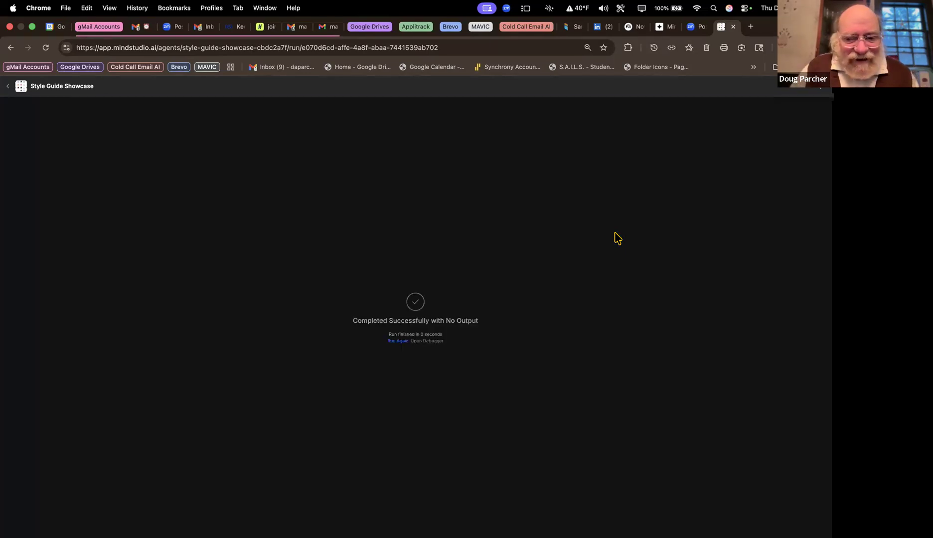
{"action": "left_click", "coordinate": [400, 342]}
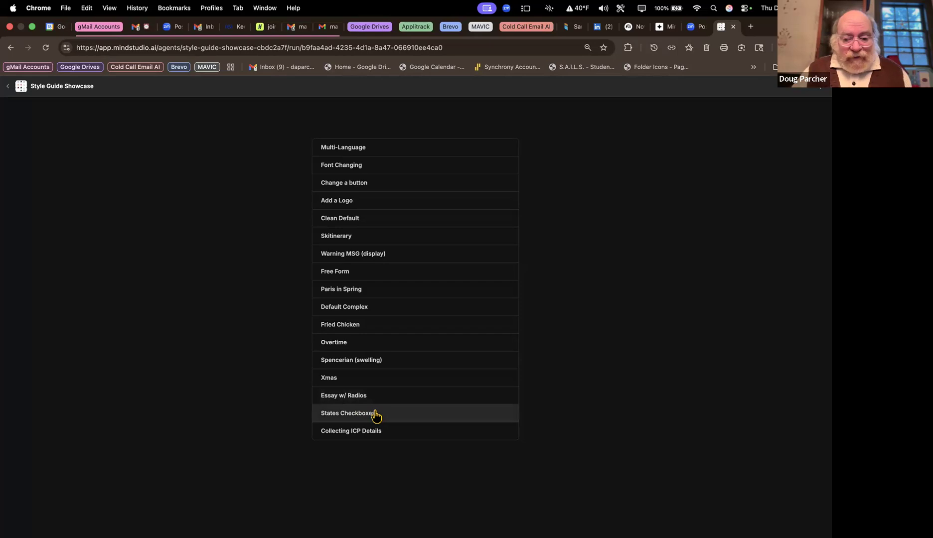
Open the States Checkboxes example, mark California and Indiana as visited, submit the form and run the showcase again.
{"action": "left_click", "coordinate": [376, 415]}
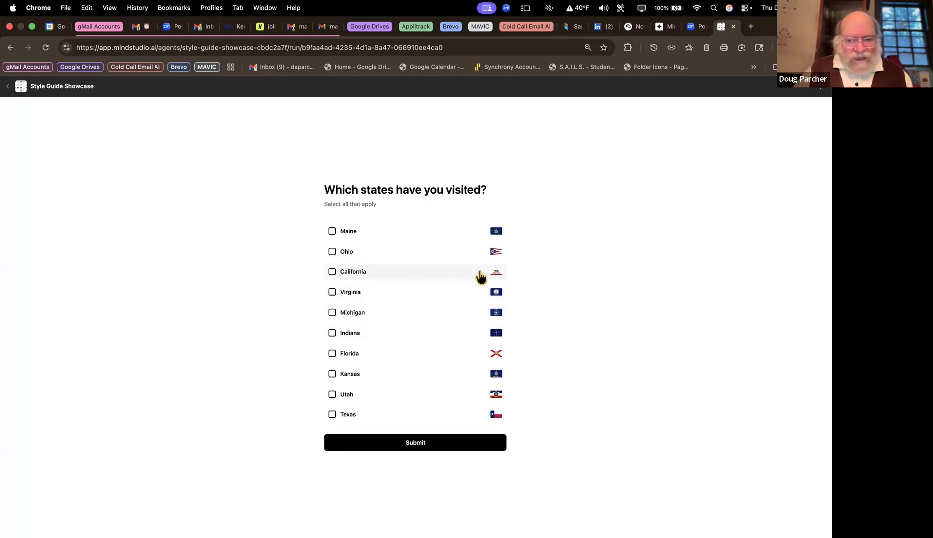
{"action": "left_click", "coordinate": [332, 272]}
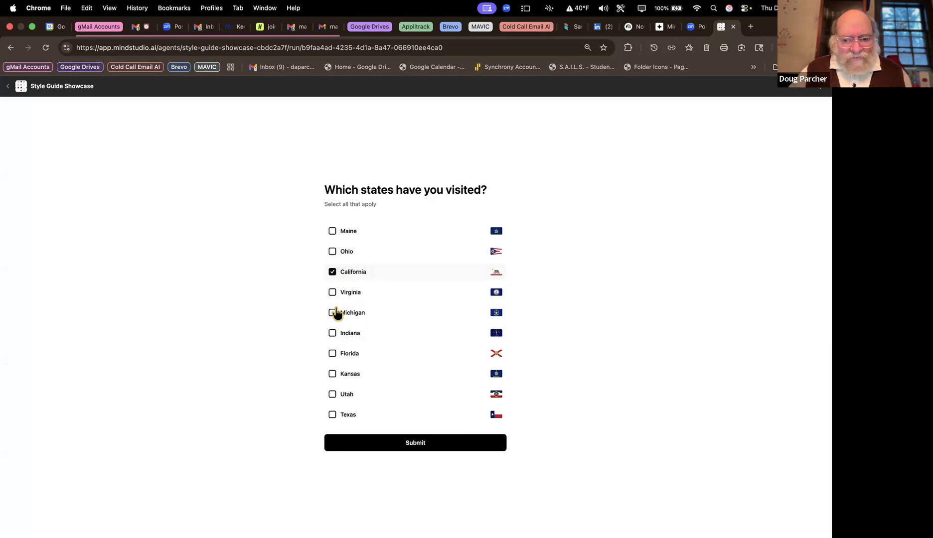
{"action": "left_click", "coordinate": [333, 333]}
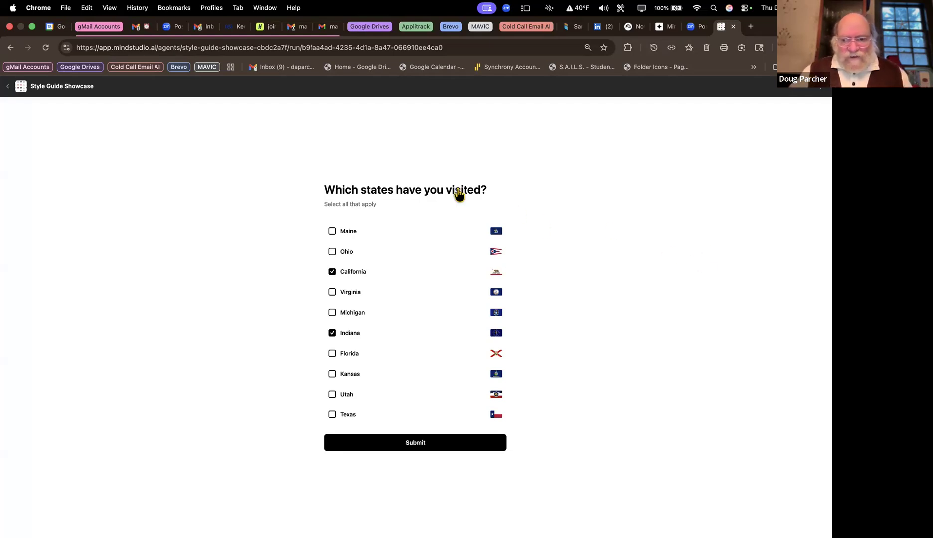
{"action": "key", "text": "Return"}
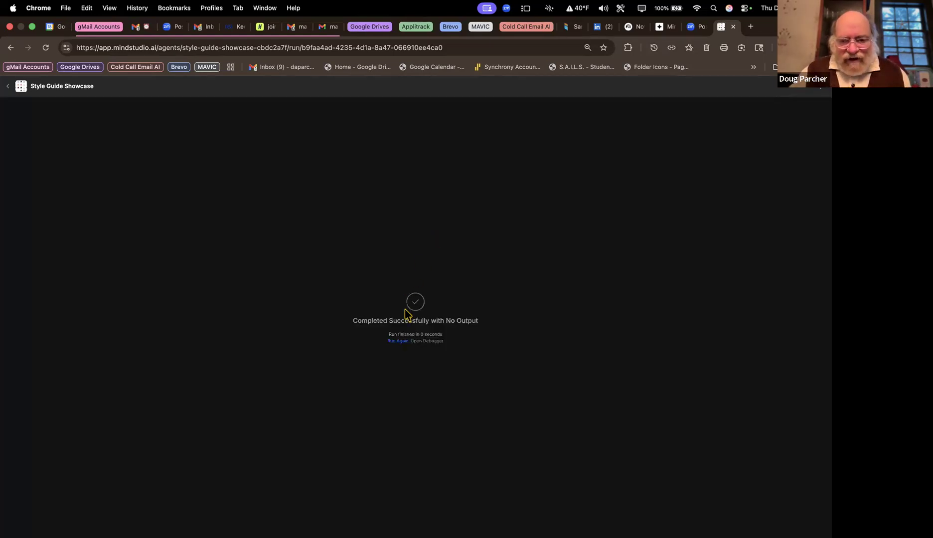
{"action": "left_click", "coordinate": [403, 341]}
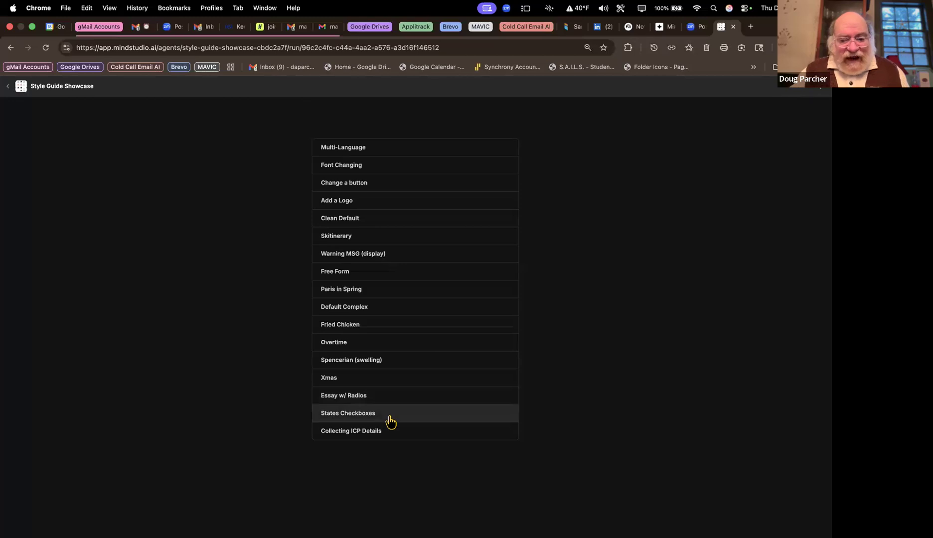
View the Collecting ICP Details example to its end and run the showcase again.
{"action": "left_click", "coordinate": [385, 431]}
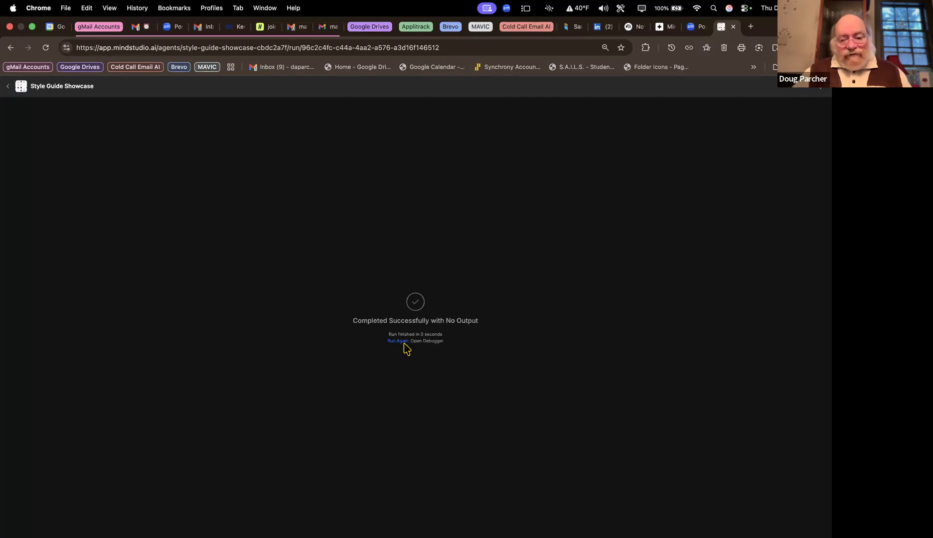
{"action": "left_click", "coordinate": [401, 342]}
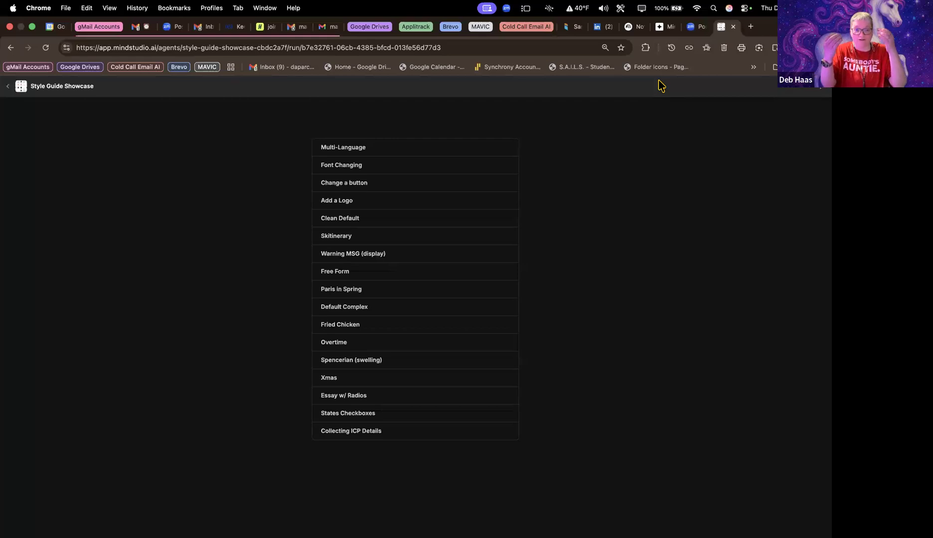
{"action": "left_click", "coordinate": [693, 28]}
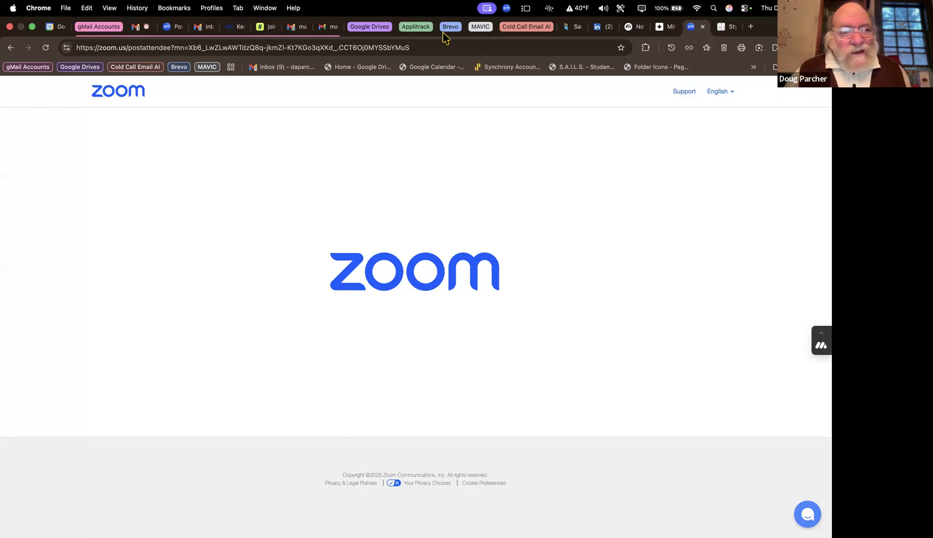
{"action": "left_click", "coordinate": [181, 31]}
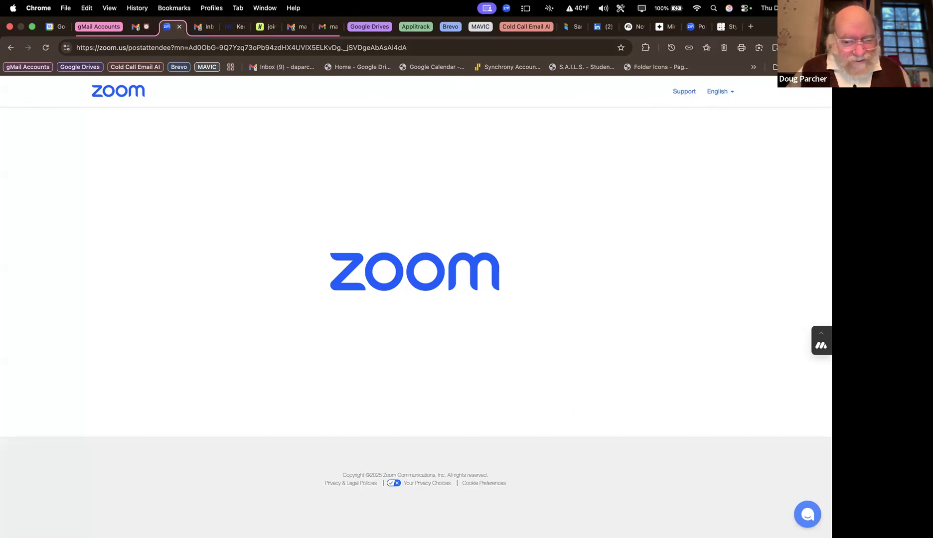
{"action": "mouse_move", "coordinate": [543, 521]}
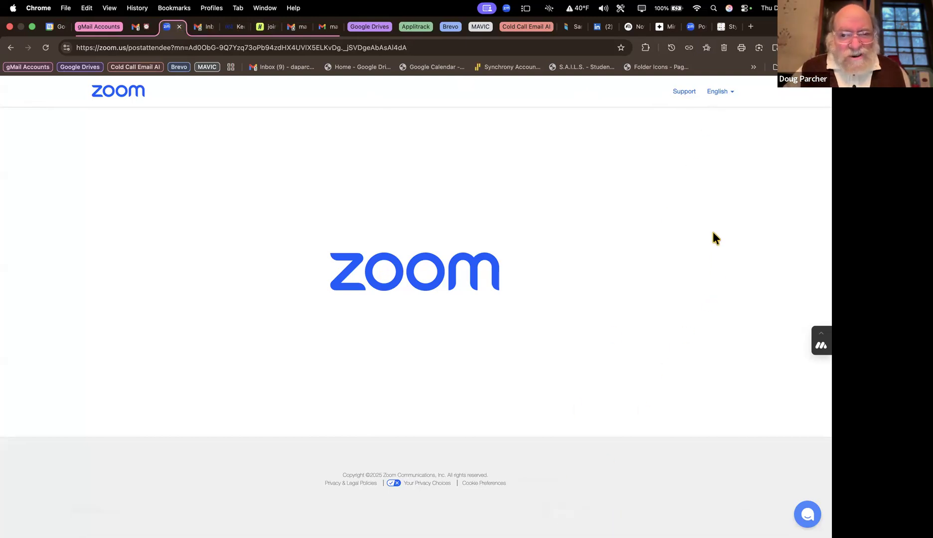
Close the Style Guide Showcase page and return to the Zoom post-attendee page.
{"action": "left_click", "coordinate": [696, 29]}
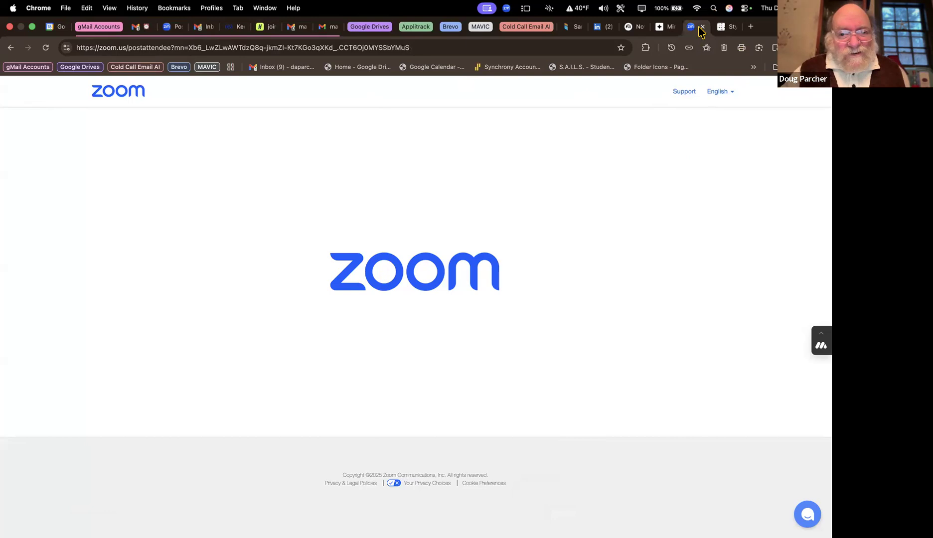
{"action": "left_click", "coordinate": [733, 30]}
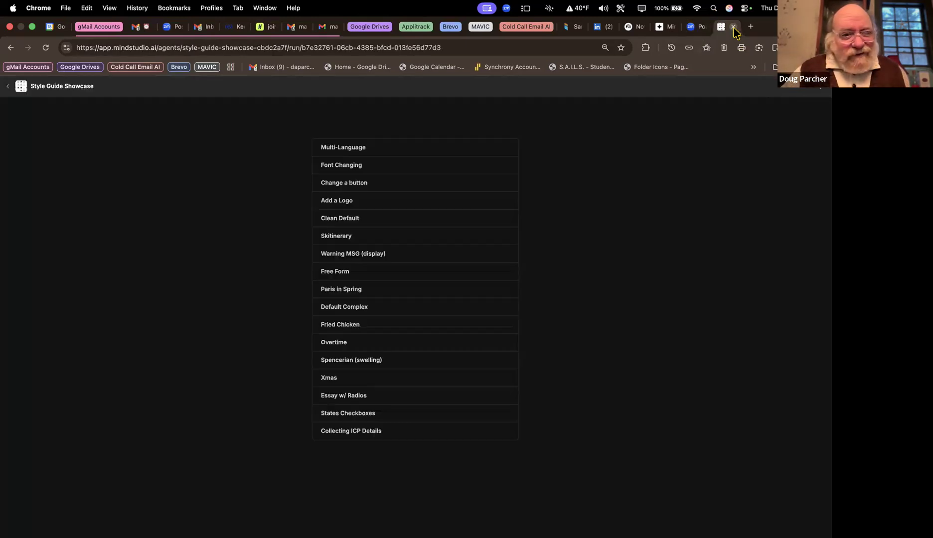
{"action": "left_click", "coordinate": [732, 27]}
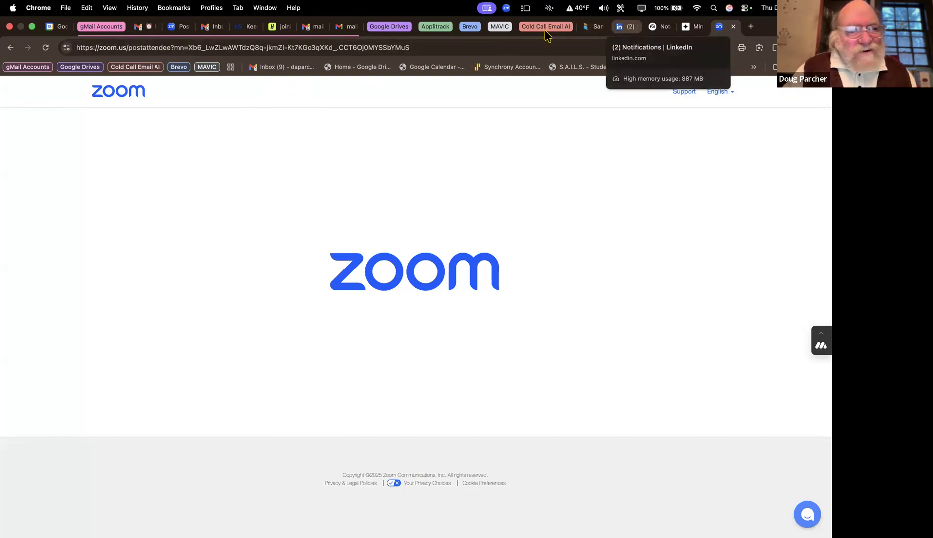
{"action": "left_click", "coordinate": [177, 29]}
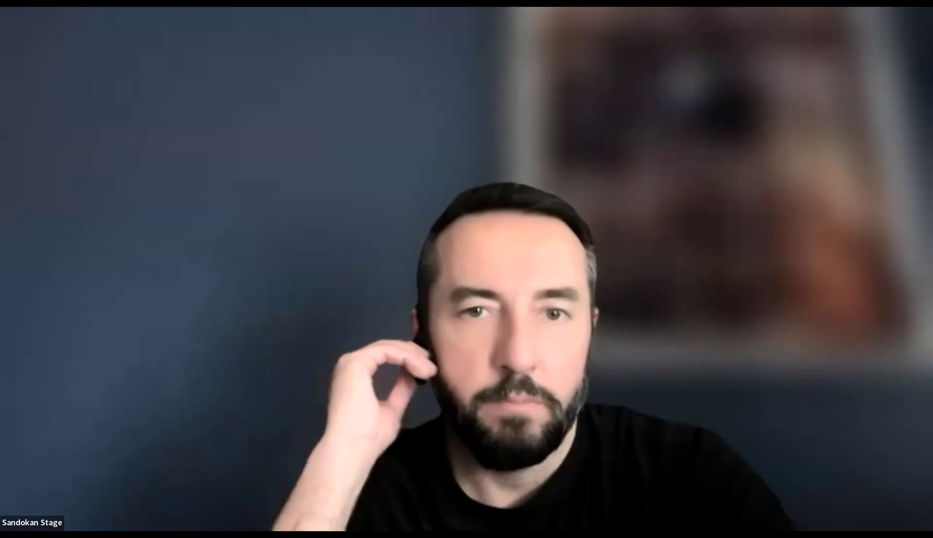
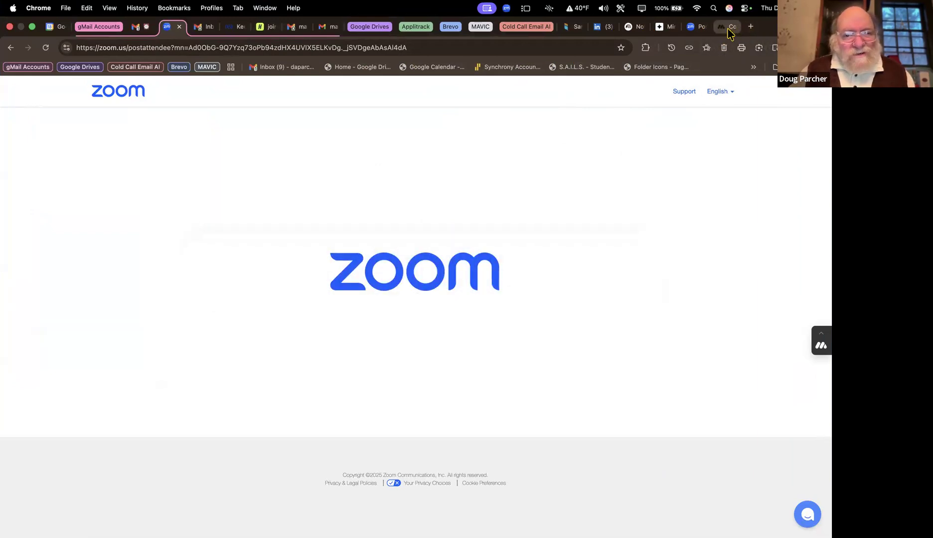
Open the Copy of Local Lead Generator agent, copy the logo URL from MS Logo small.txt in TextEdit, and return to Chrome.
{"action": "left_click", "coordinate": [730, 29]}
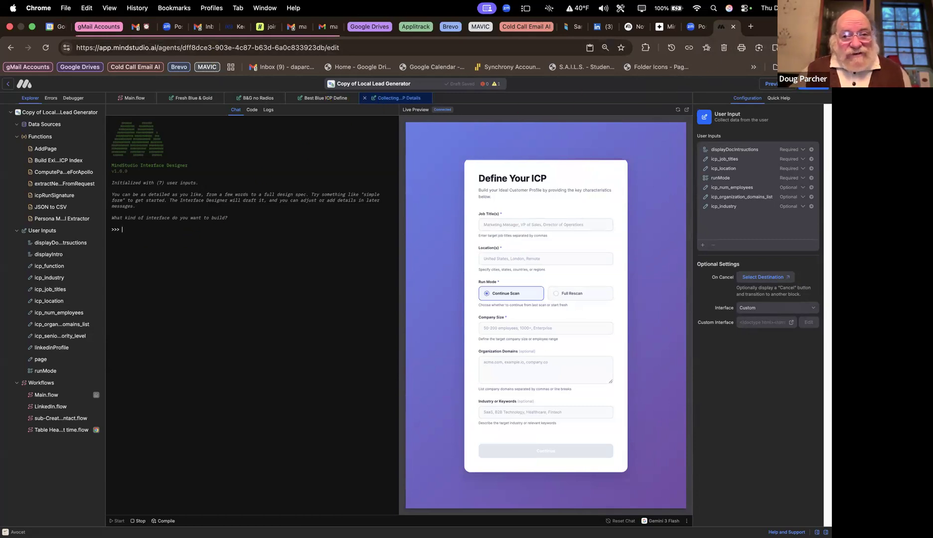
{"action": "key", "text": "ctrl+Up"}
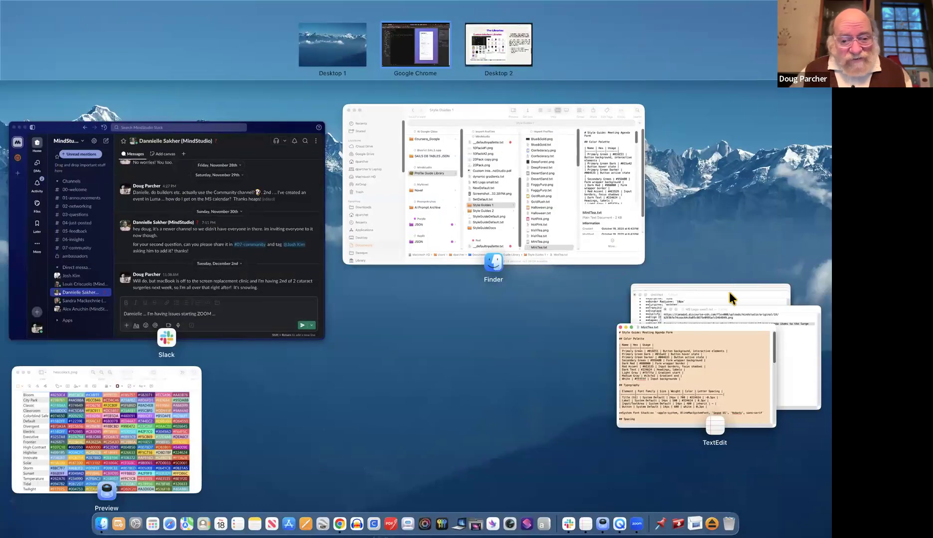
{"action": "left_click", "coordinate": [728, 291]}
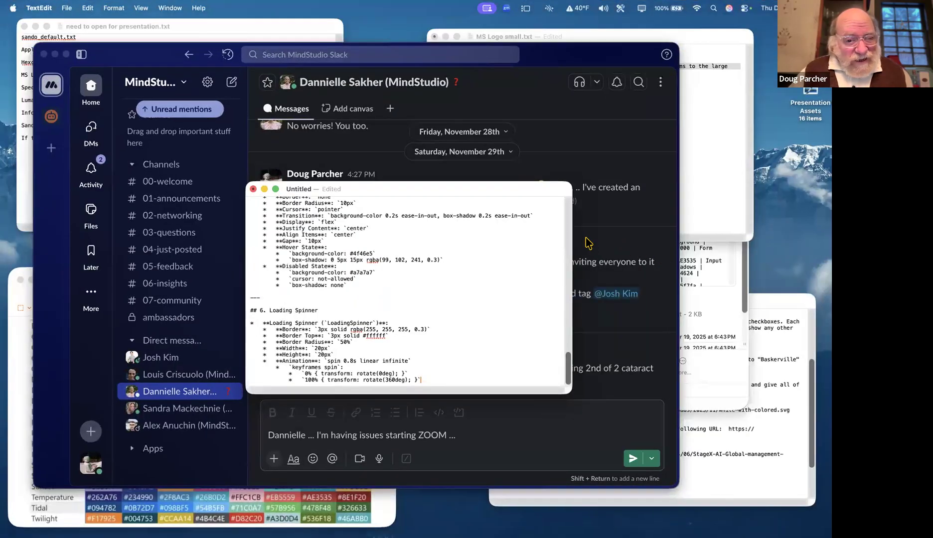
{"action": "left_click", "coordinate": [705, 229]}
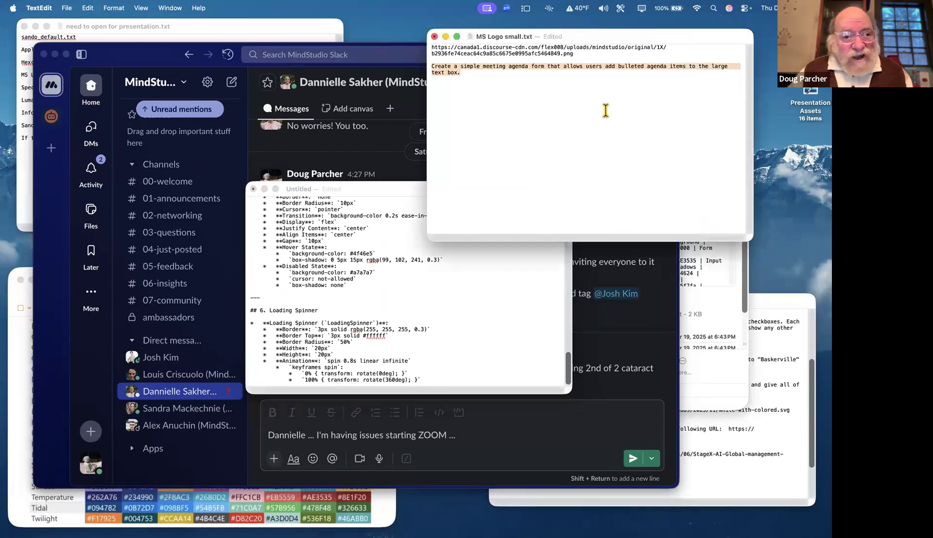
{"action": "left_click_drag", "start_coordinate": [574, 54], "coordinate": [429, 47]}
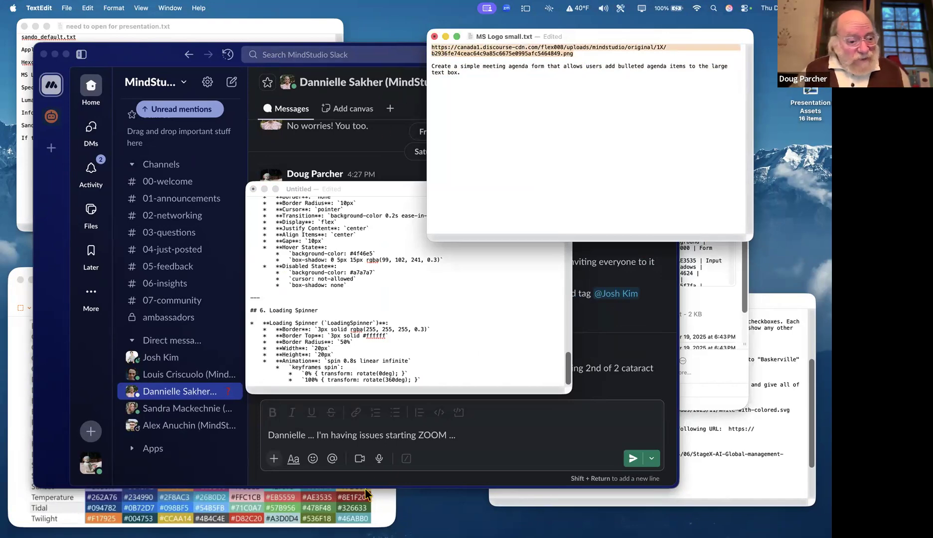
{"action": "key", "text": "ctrl+Up"}
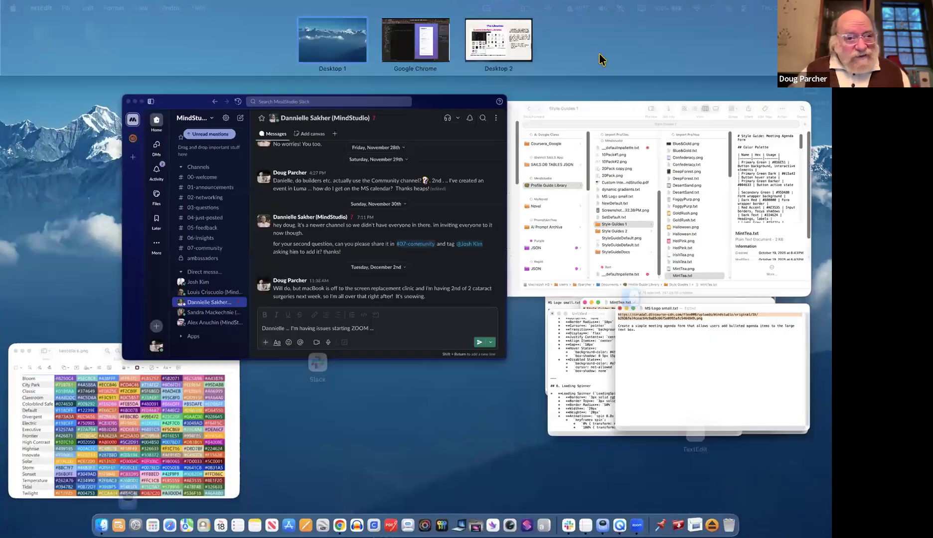
{"action": "left_click", "coordinate": [419, 56]}
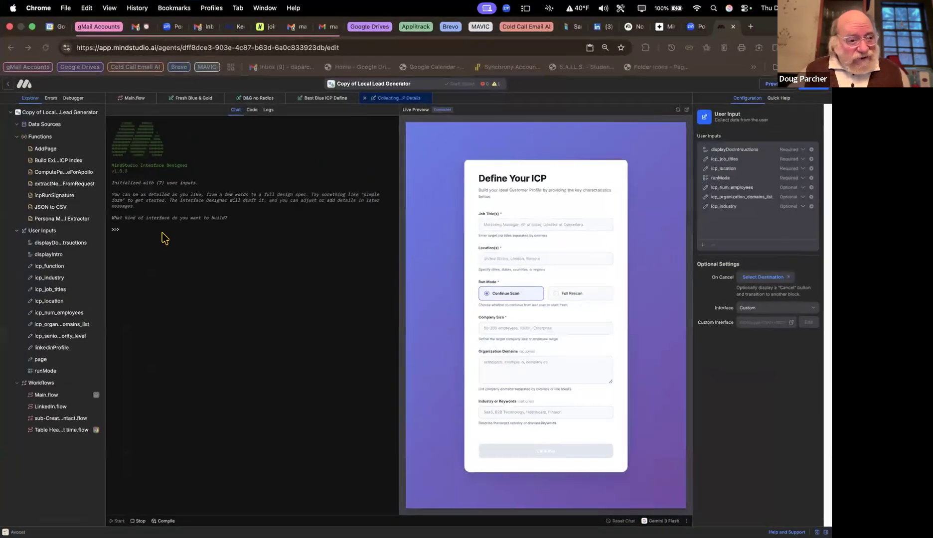
Ask the Interface Designer to place a logo in the upper right corner of the Define Your ICP form, using the copied URL.
{"action": "type", "text": "p["}
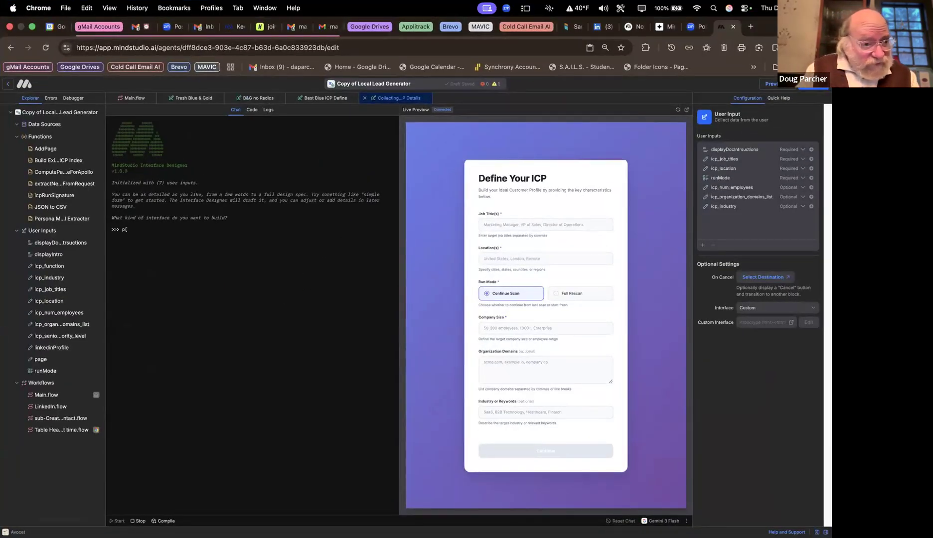
{"action": "type", "text": "lease placde a "}
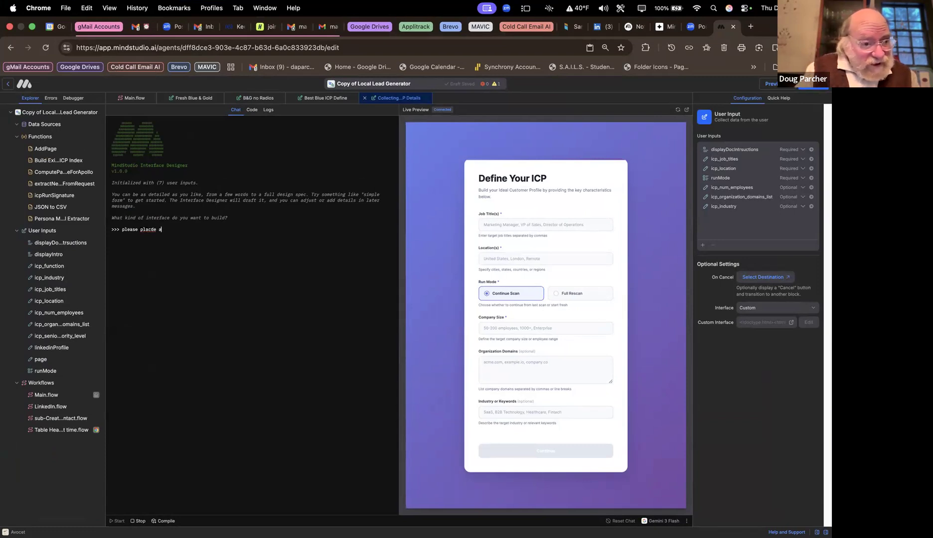
{"action": "type", "text": "e"}
{"action": "key", "text": "super+space"}
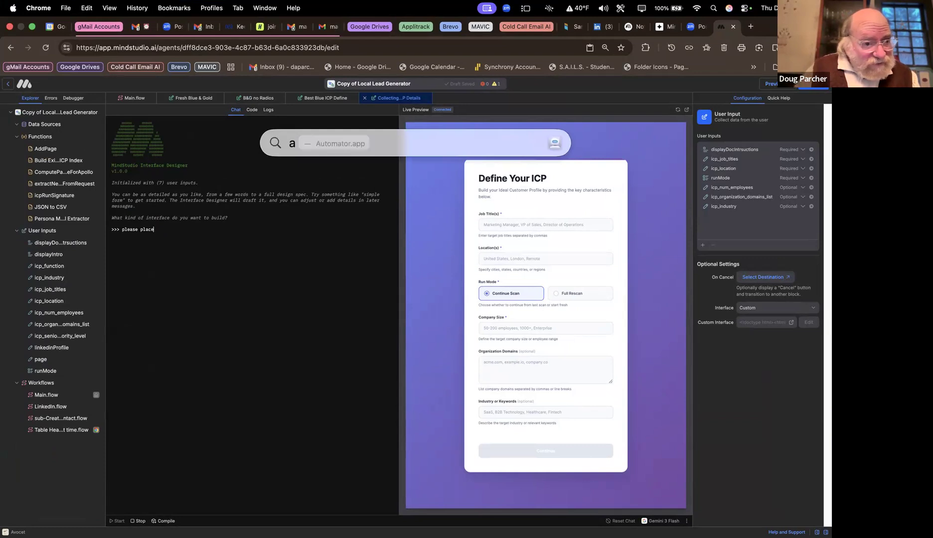
{"action": "type", "text": "a"}
{"action": "left_click", "coordinate": [172, 211]}
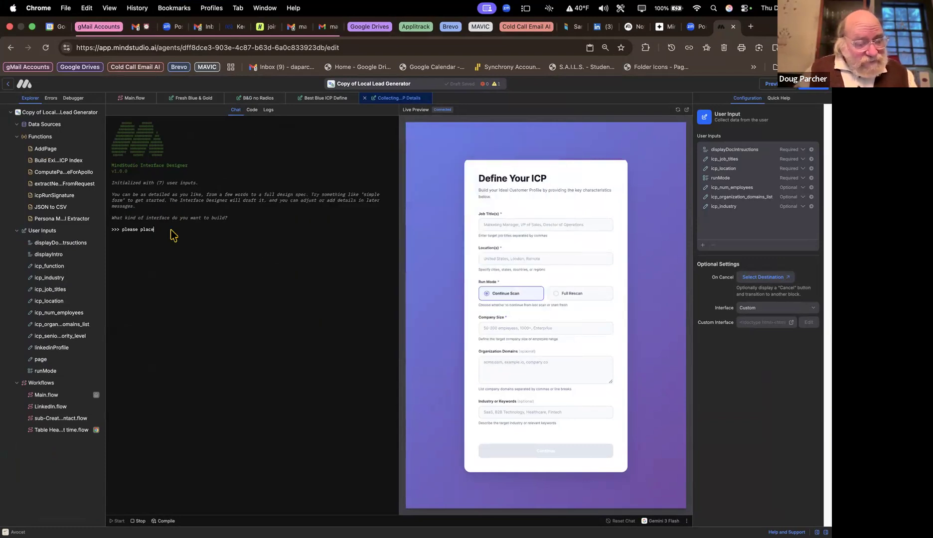
{"action": "type", "text": "a lpgo in the uppeer right corner p"}
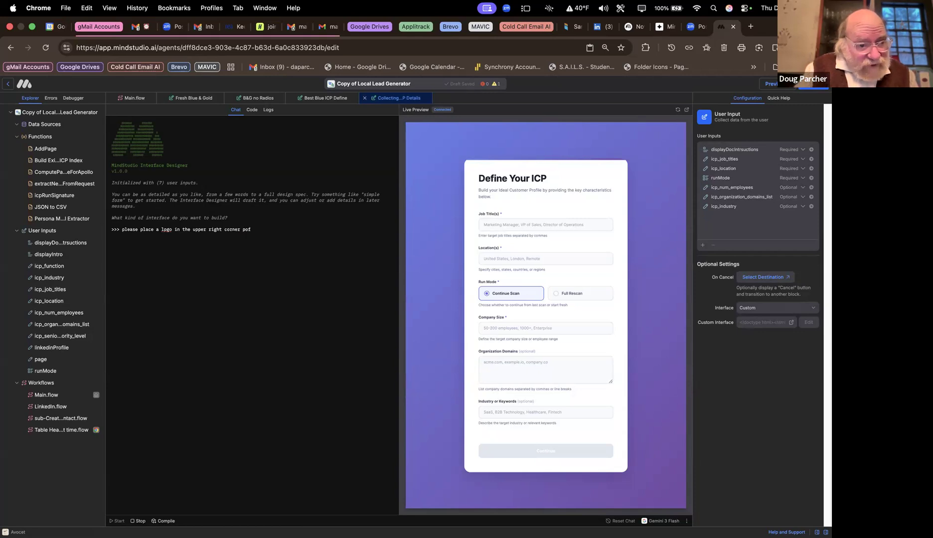
{"action": "type", "text": "of th"}
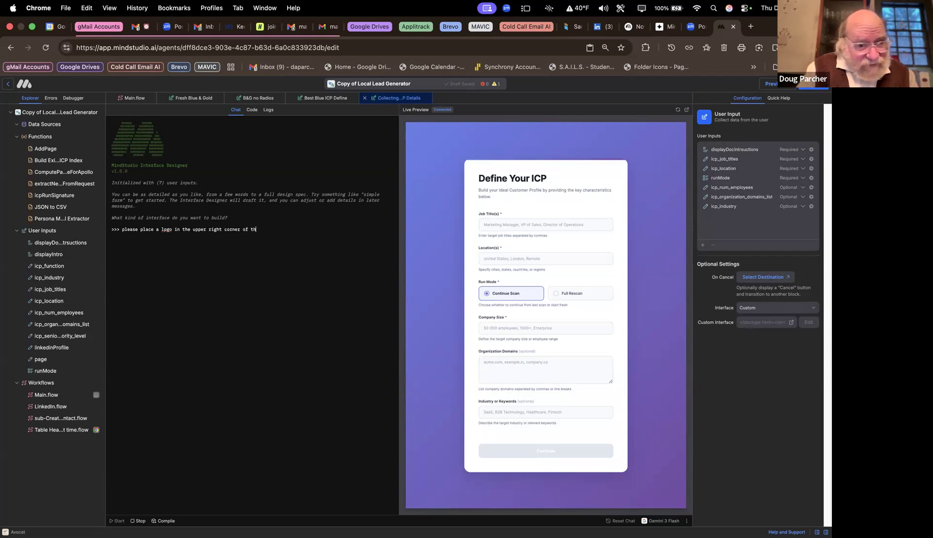
{"action": "type", "text": "e form using trhe fo"}
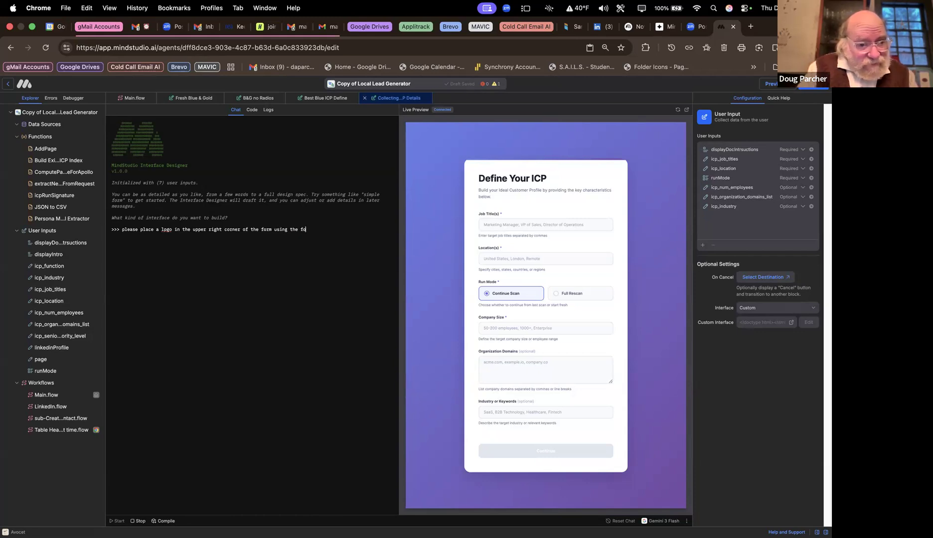
{"action": "type", "text": "wing U"}
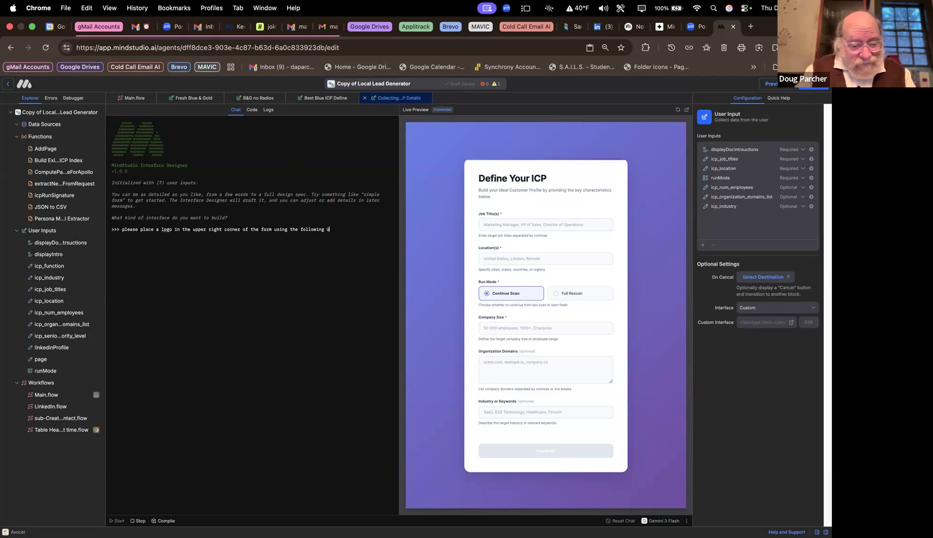
{"action": "type", "text": "RL:"}
{"action": "type", "text": "https://canada1.discourse-cdn.com/flex008/uploads/mindstudio/original/1X/b2936fe74ceac64c9a85c6675e0995afc5464849.png"}
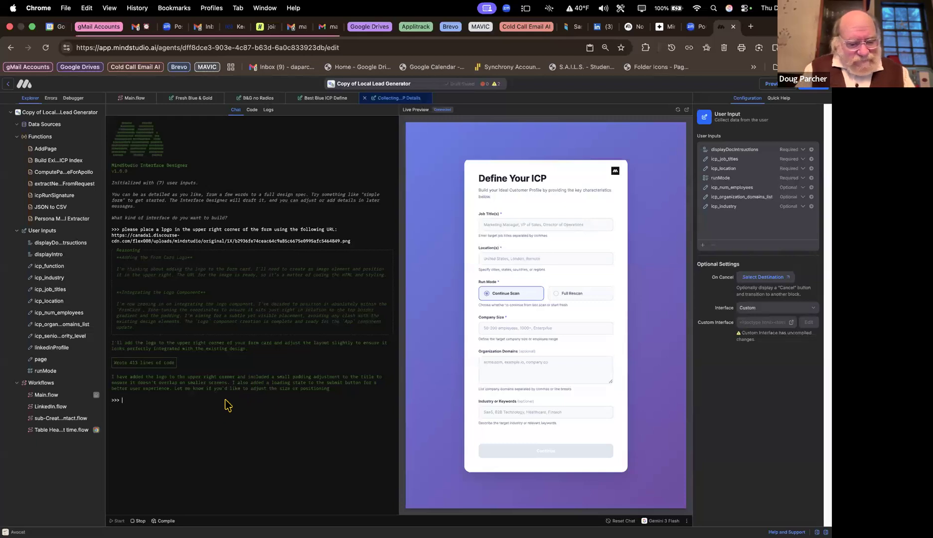
Ask the Interface Designer to increase the logo size by 60% and compile the custom interface.
{"action": "type", "text": "e ind"}
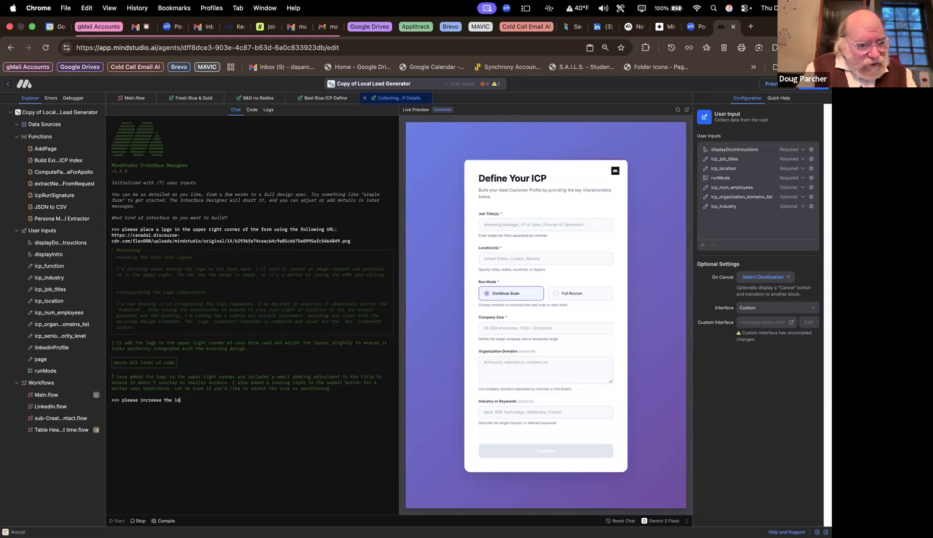
{"action": "type", "text": "rease the logo size by"}
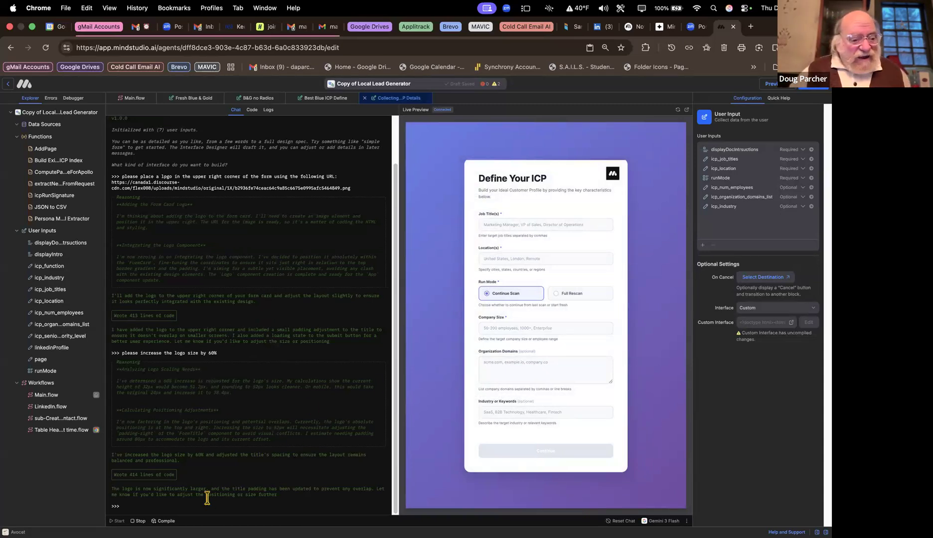
{"action": "left_click", "coordinate": [164, 521]}
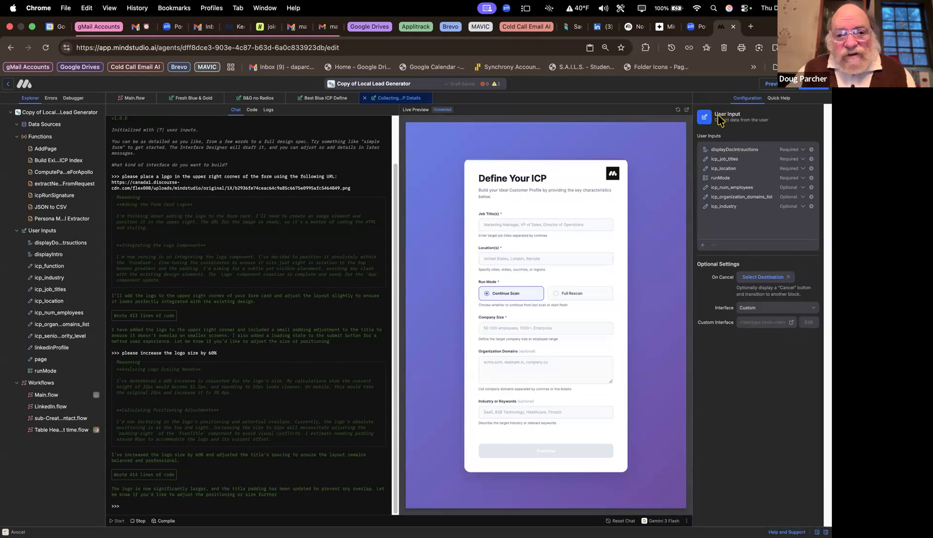
View the Define Your ICP form with its logo as a separate full page, and close that page.
{"action": "left_click", "coordinate": [685, 110]}
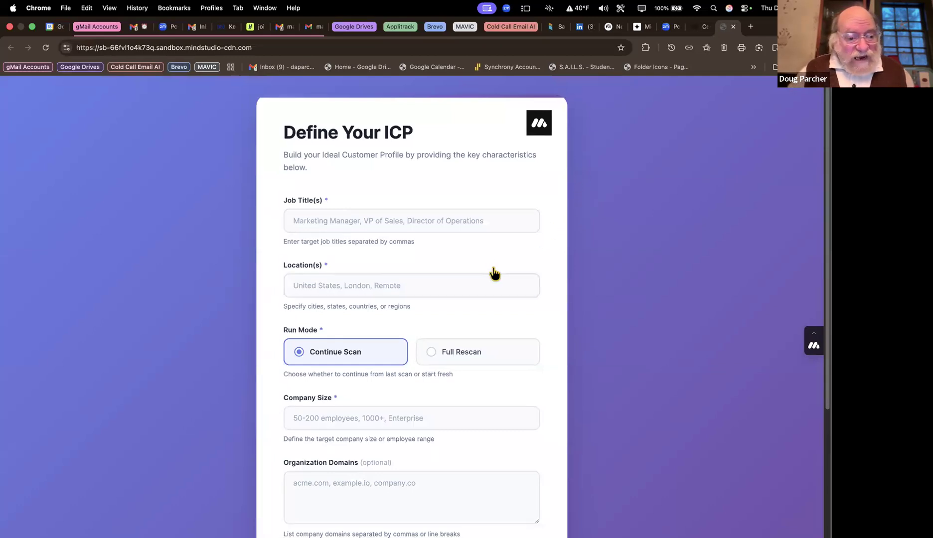
{"action": "scroll", "coordinate": [493, 273], "scroll_direction": "down", "scroll_amount": 3}
{"action": "scroll", "coordinate": [495, 273], "scroll_direction": "up", "scroll_amount": 2}
{"action": "scroll", "coordinate": [509, 272], "scroll_direction": "up", "scroll_amount": 2}
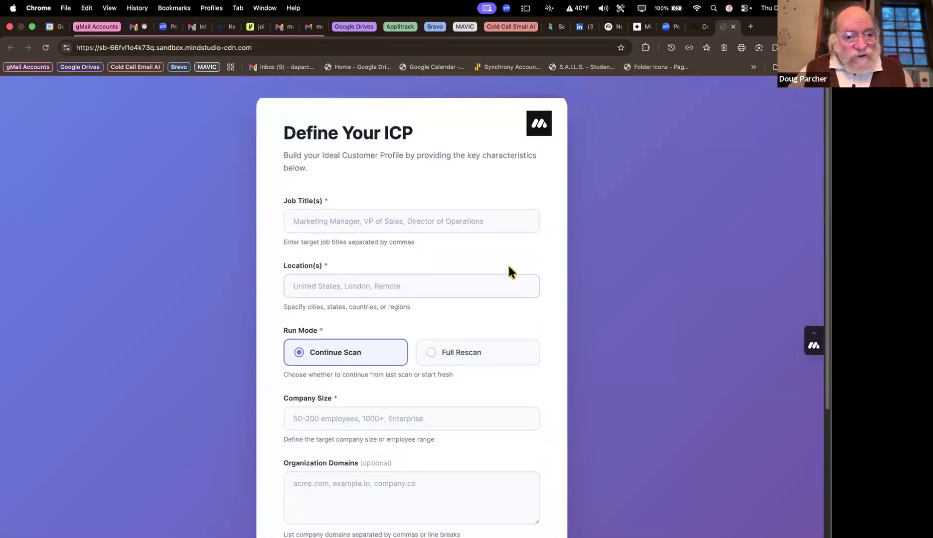
{"action": "left_click", "coordinate": [735, 29]}
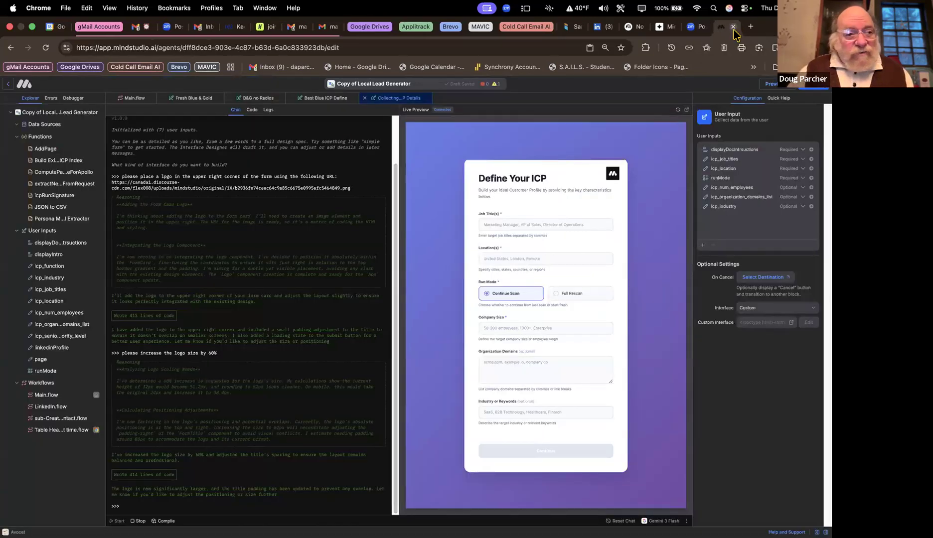
Open the custom interface of the Best Blue ICP Define block from Main.flow for editing.
{"action": "left_click", "coordinate": [134, 98]}
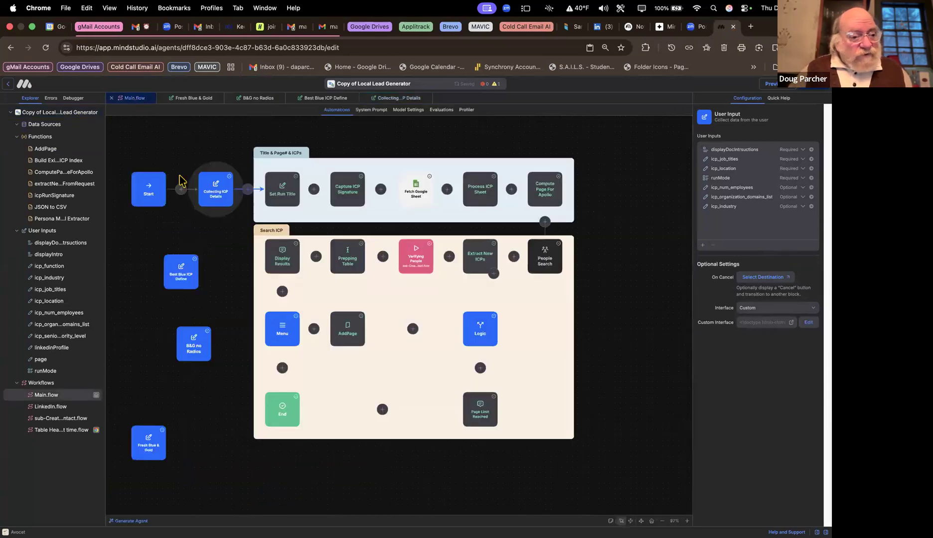
{"action": "left_click", "coordinate": [183, 277]}
{"action": "right_click", "coordinate": [184, 277]}
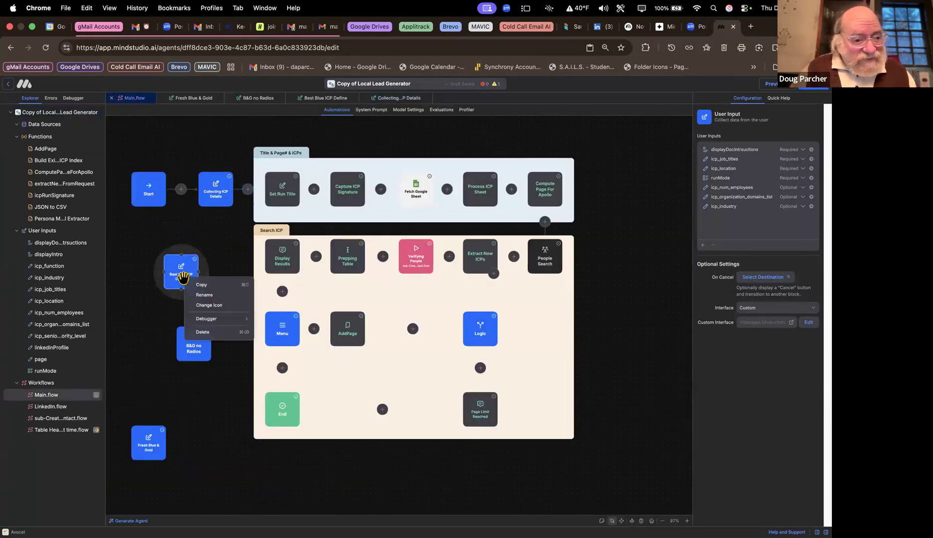
{"action": "left_click", "coordinate": [134, 317]}
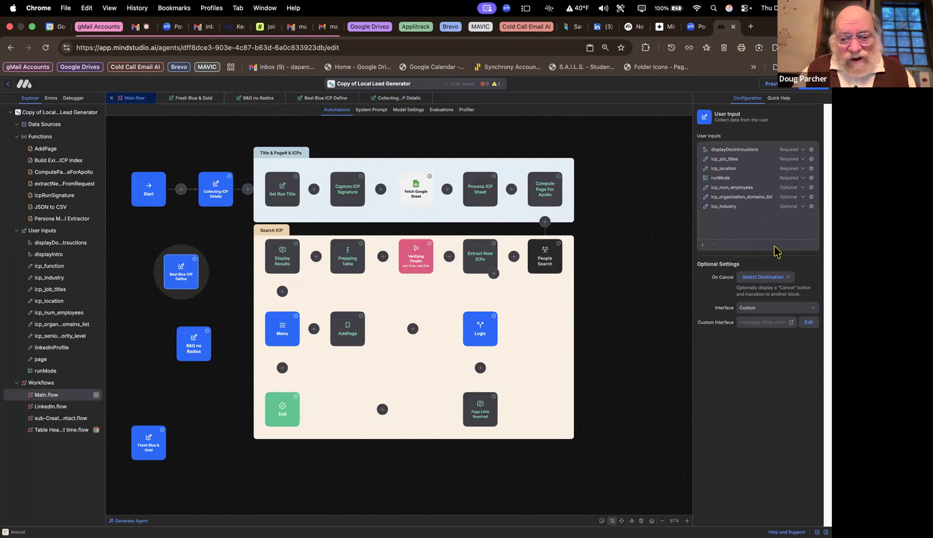
{"action": "left_click", "coordinate": [807, 322]}
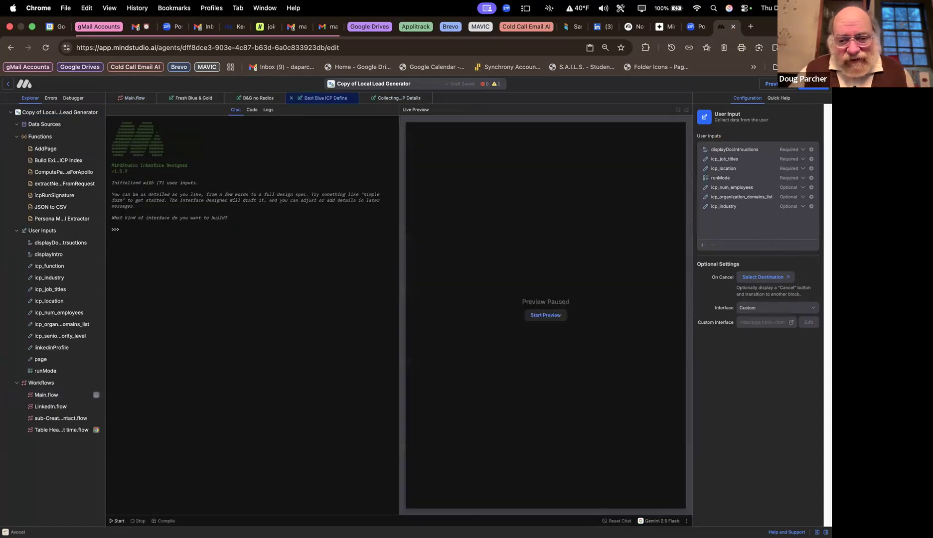
Start the live preview of the Best Blue form and try Run Mode as Full Rescan, and again as Continue Scan.
{"action": "left_click", "coordinate": [555, 316]}
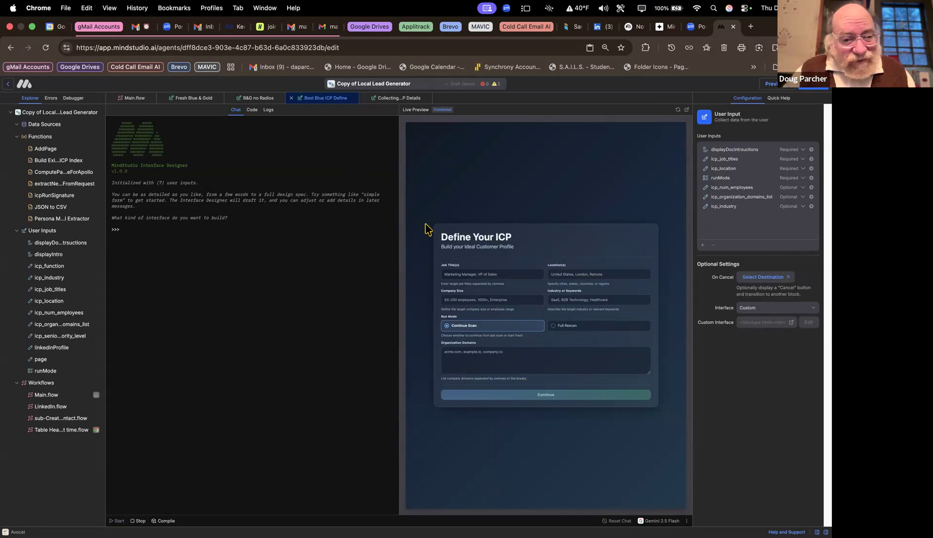
{"action": "left_click", "coordinate": [564, 327]}
{"action": "left_click", "coordinate": [510, 328]}
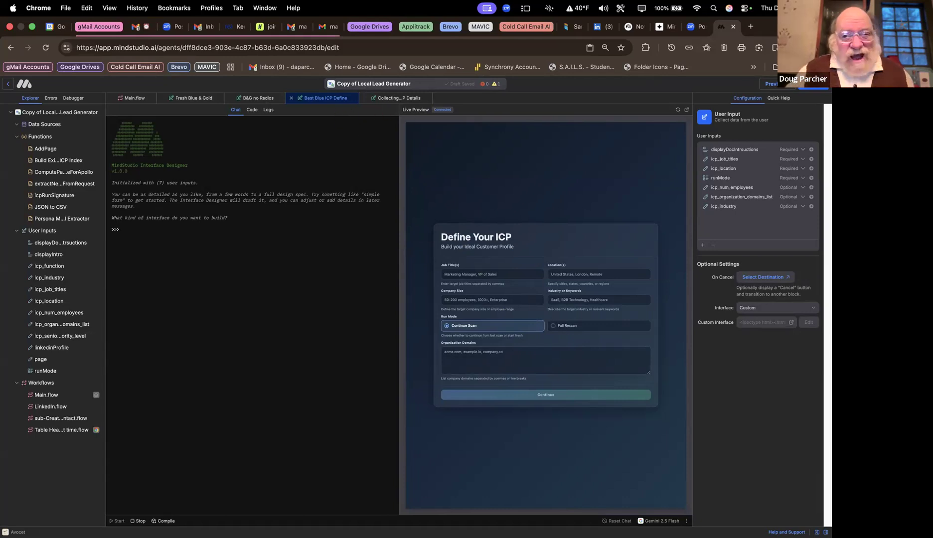
Switch to TextEdit, copy the white-with-colored.svg logo URL from Special Hover Prompt for UI.txt, and return to Chrome.
{"action": "key", "text": "ctrl+Up"}
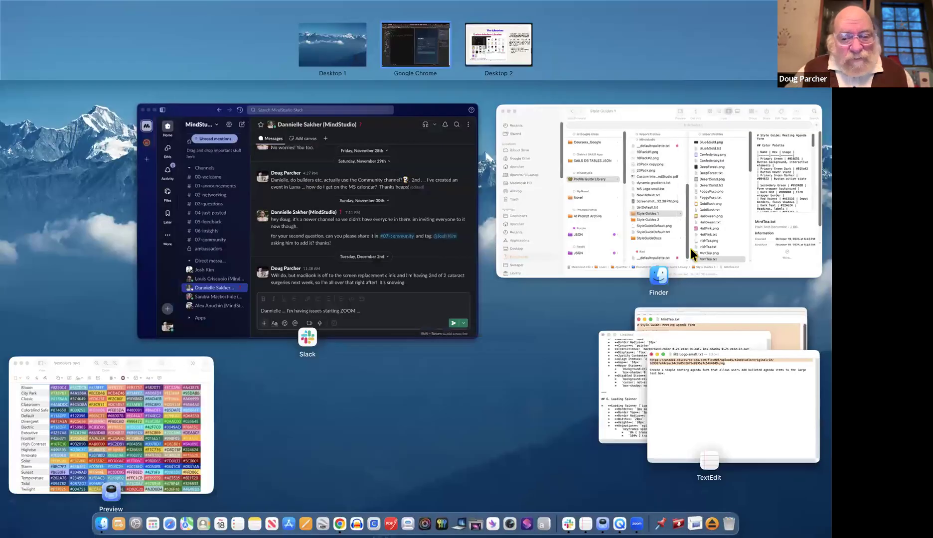
{"action": "left_click", "coordinate": [693, 389]}
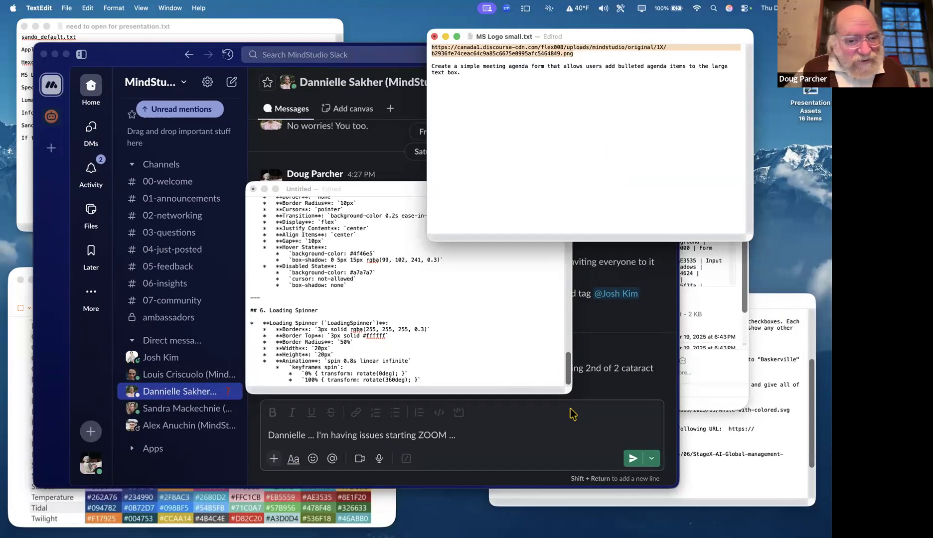
{"action": "left_click", "coordinate": [792, 501]}
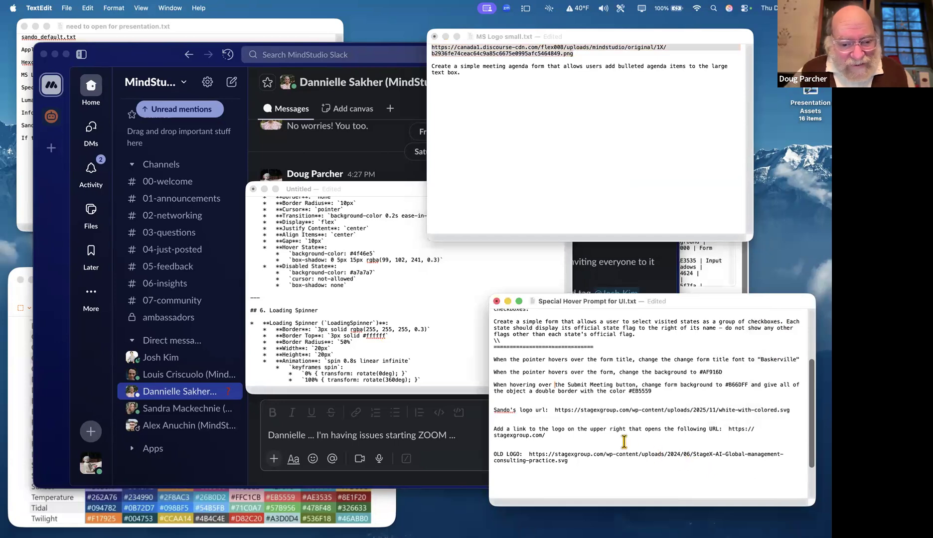
{"action": "left_click_drag", "start_coordinate": [555, 412], "coordinate": [772, 414]}
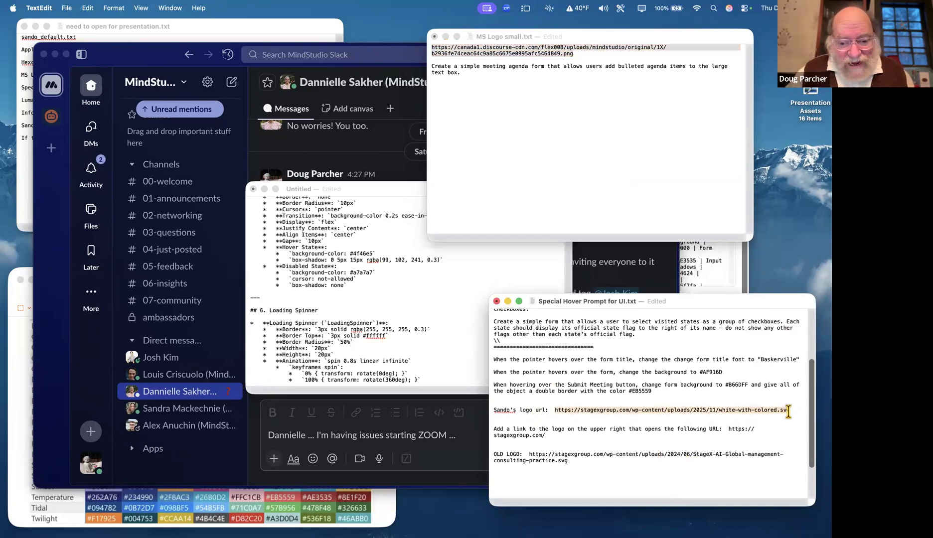
{"action": "right_click", "coordinate": [779, 410]}
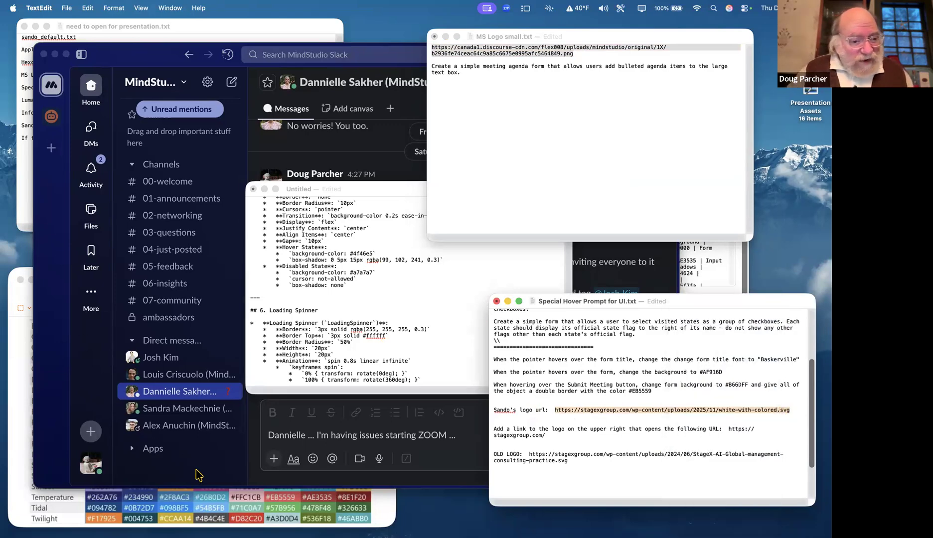
{"action": "key", "text": "ctrl+Up"}
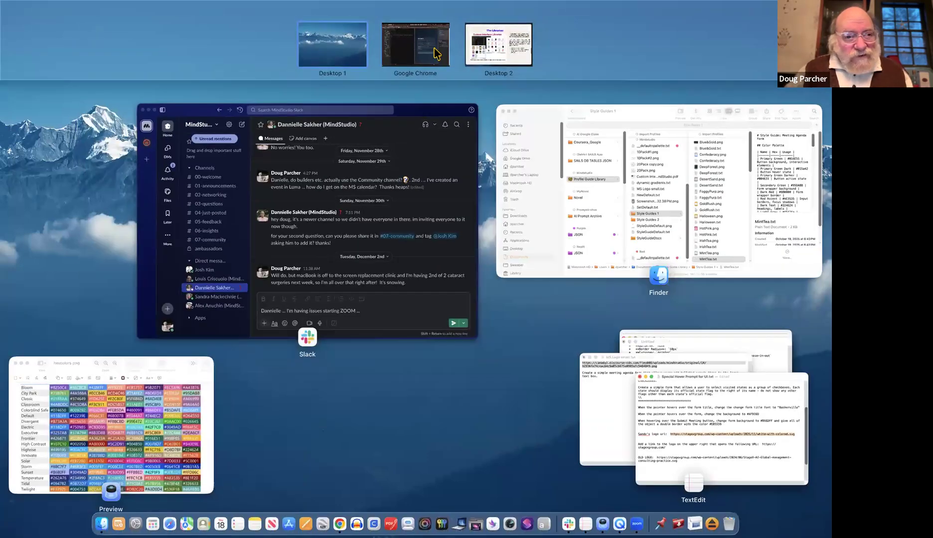
{"action": "left_click", "coordinate": [431, 49]}
{"action": "left_click", "coordinate": [239, 226]}
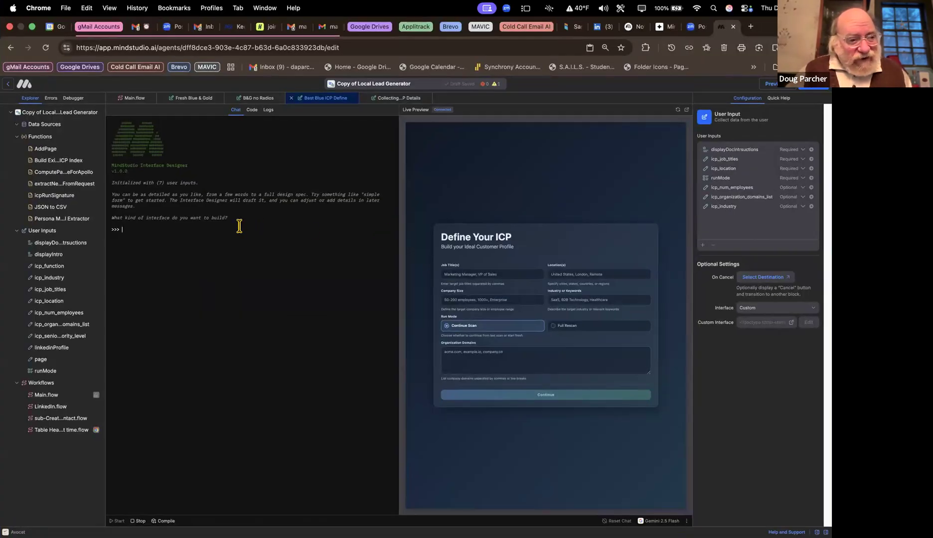
{"action": "type", "text": "kp"}
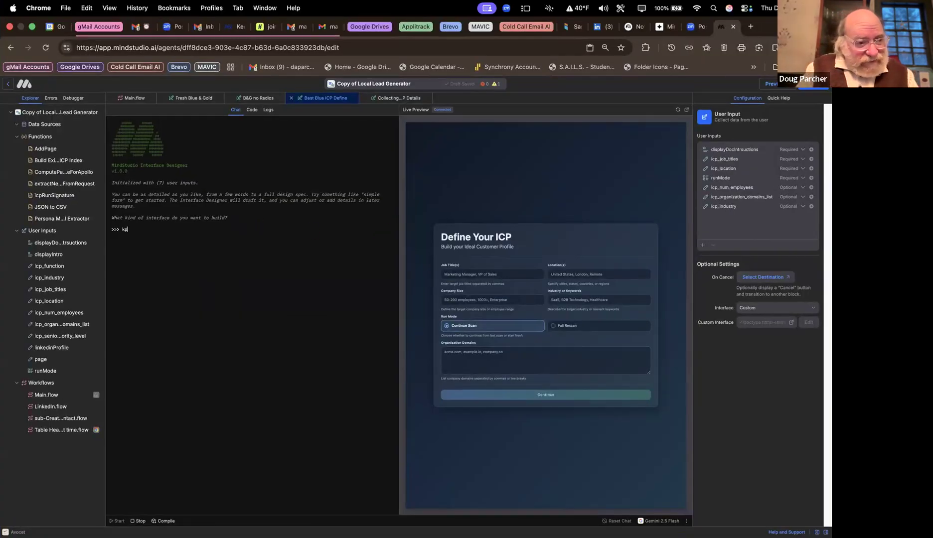
{"action": "type", "text": "please add "}
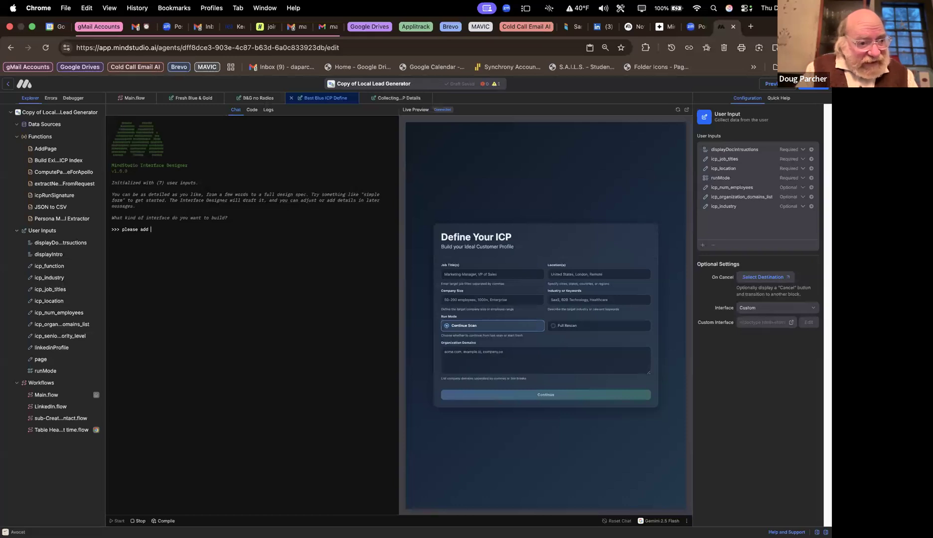
{"action": "type", "text": "a logo to o"}
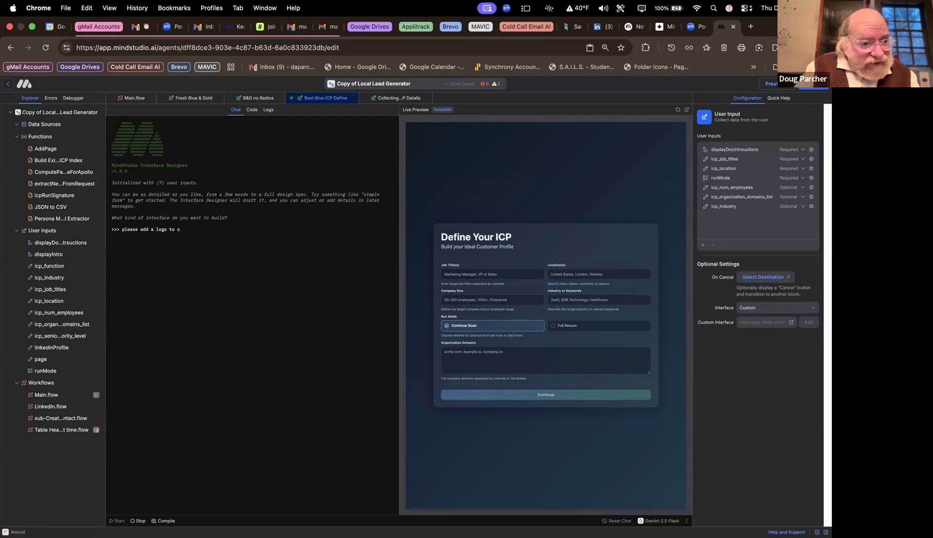
{"action": "type", "text": "thehe top right of this form using the following"}
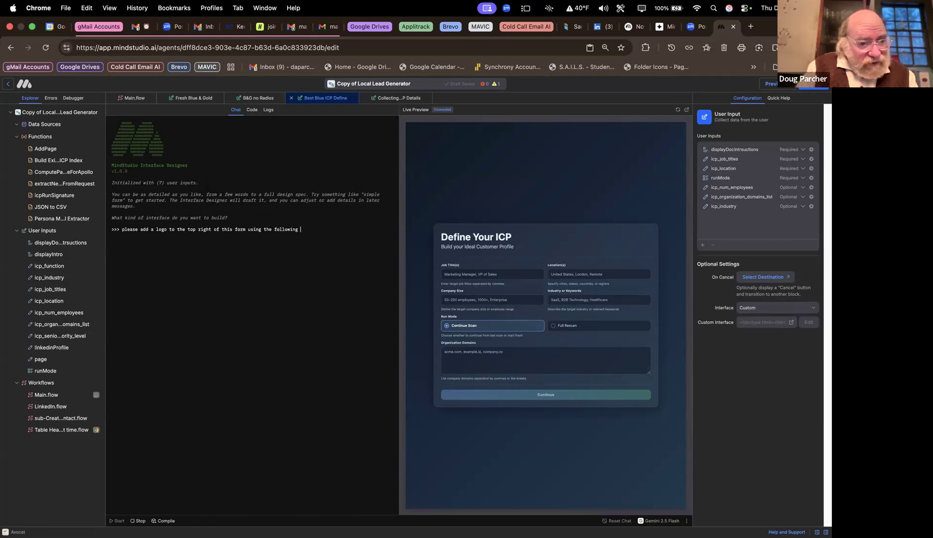
{"action": "key", "text": "super+Return"}
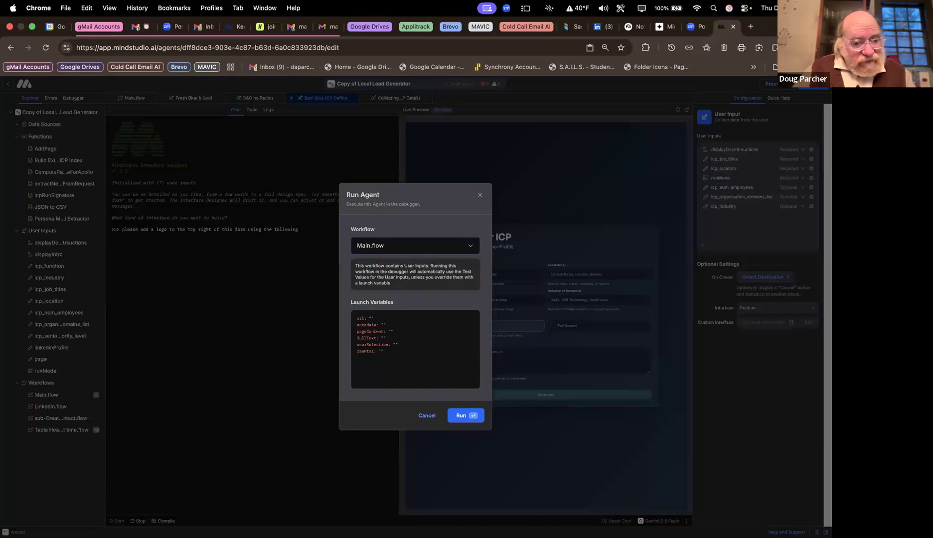
{"action": "left_click", "coordinate": [480, 195]}
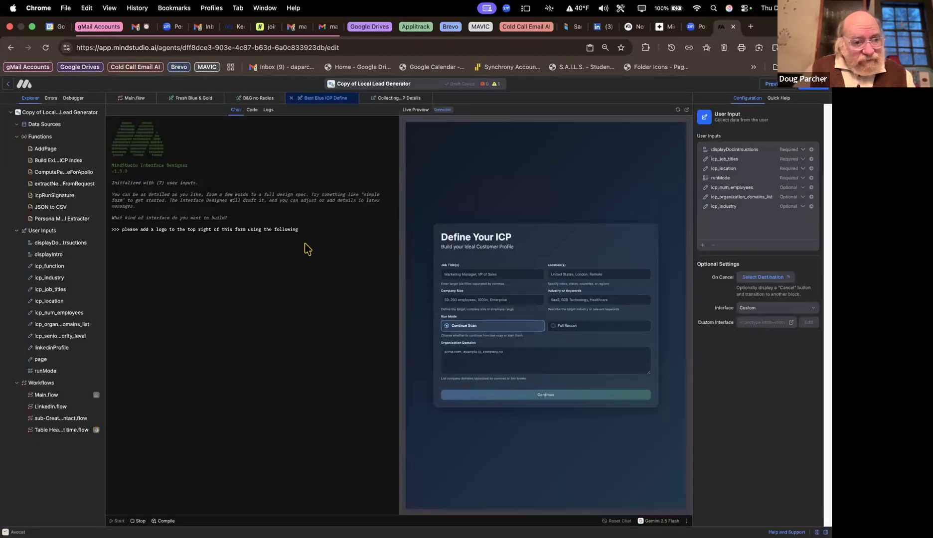
{"action": "left_click", "coordinate": [305, 229]}
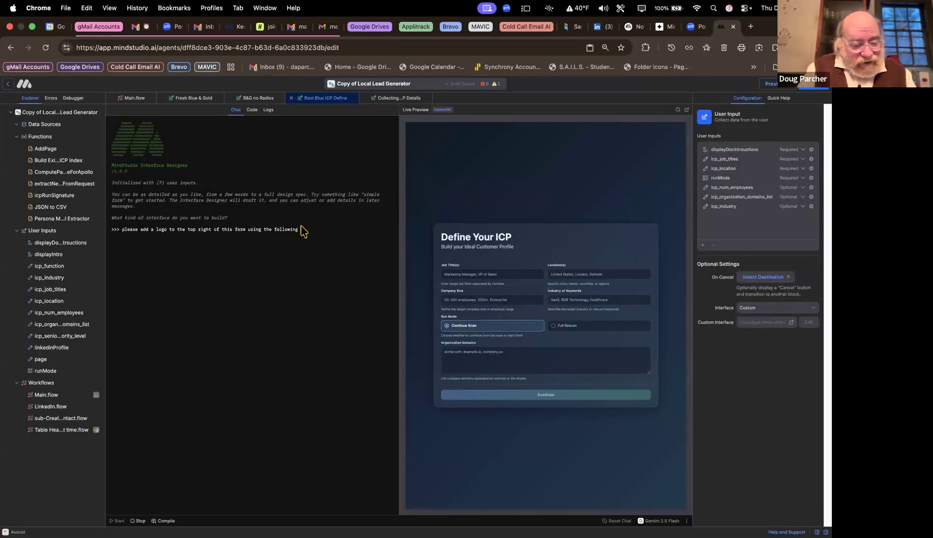
{"action": "type", "text": "URL:"}
{"action": "type", "text": "https://stagexgroup.com/wp-content/uploads/2025/11/white-with-colored.svg"}
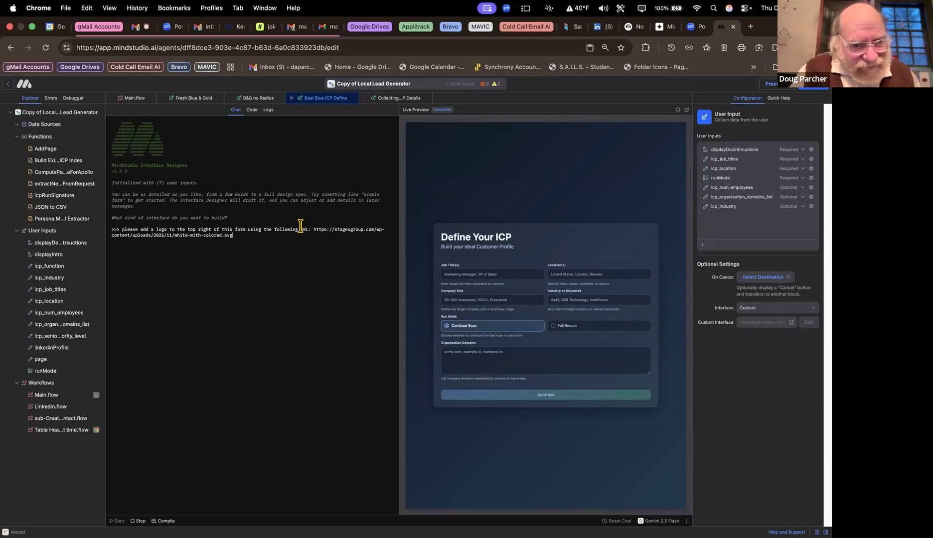
{"action": "key", "text": "Return"}
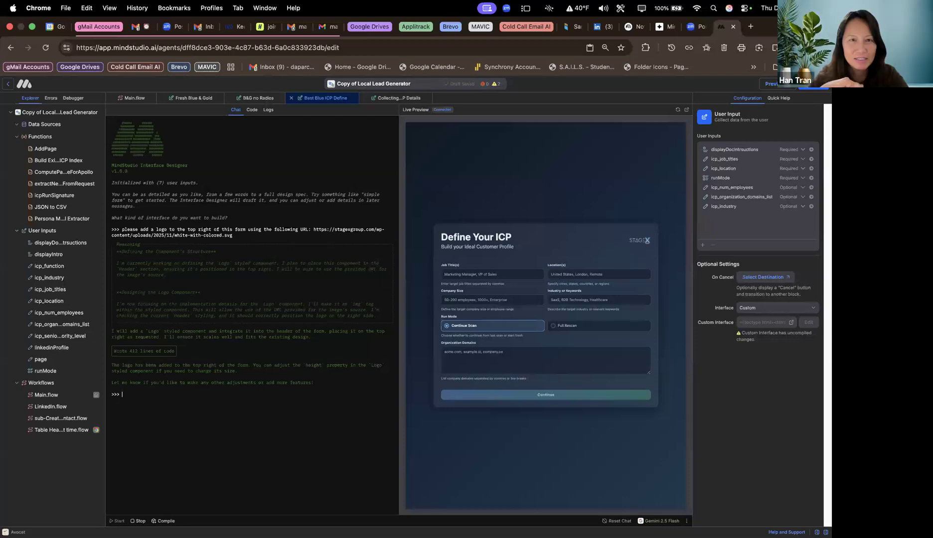
Compile the custom interface of the Best Blue ICP Define form with its new logo.
{"action": "key", "text": "ctrl+Up"}
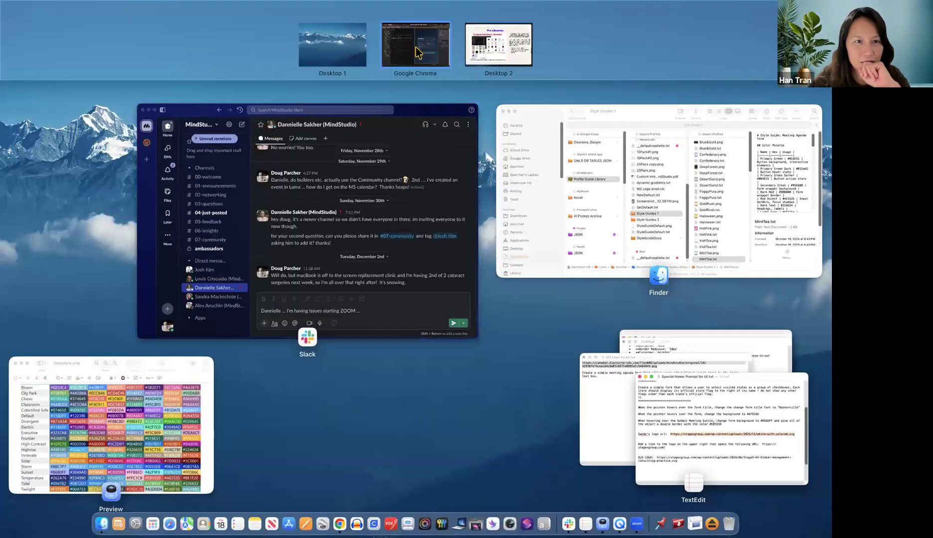
{"action": "left_click", "coordinate": [418, 54]}
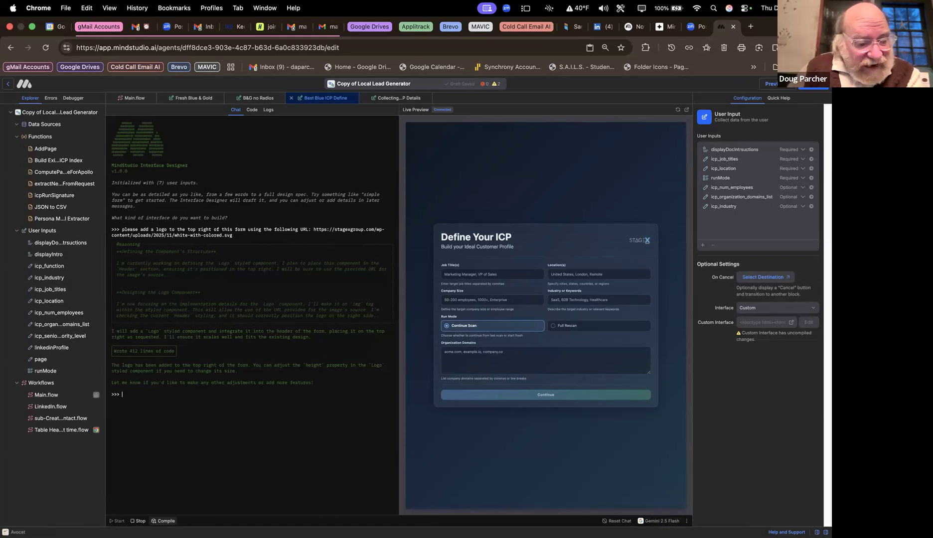
{"action": "left_click", "coordinate": [162, 521]}
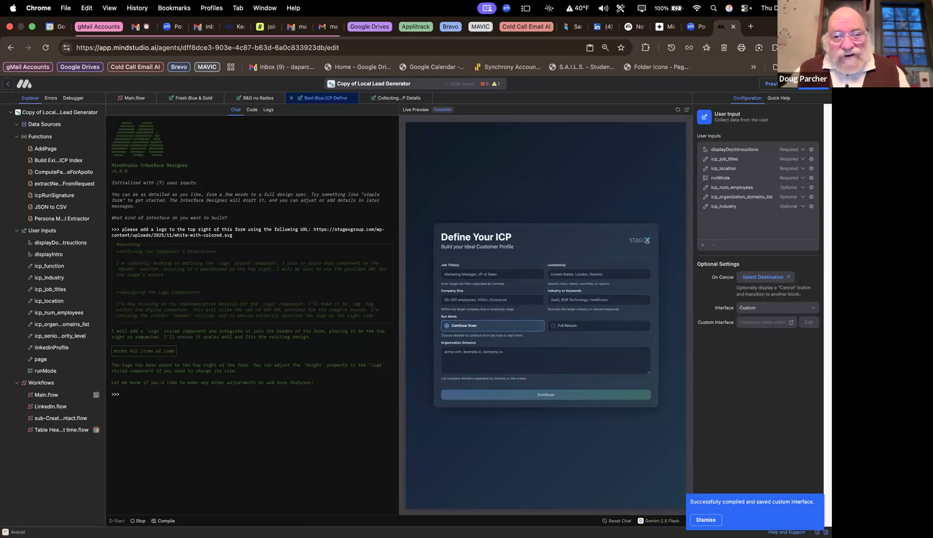
{"action": "key", "text": "ctrl+Up"}
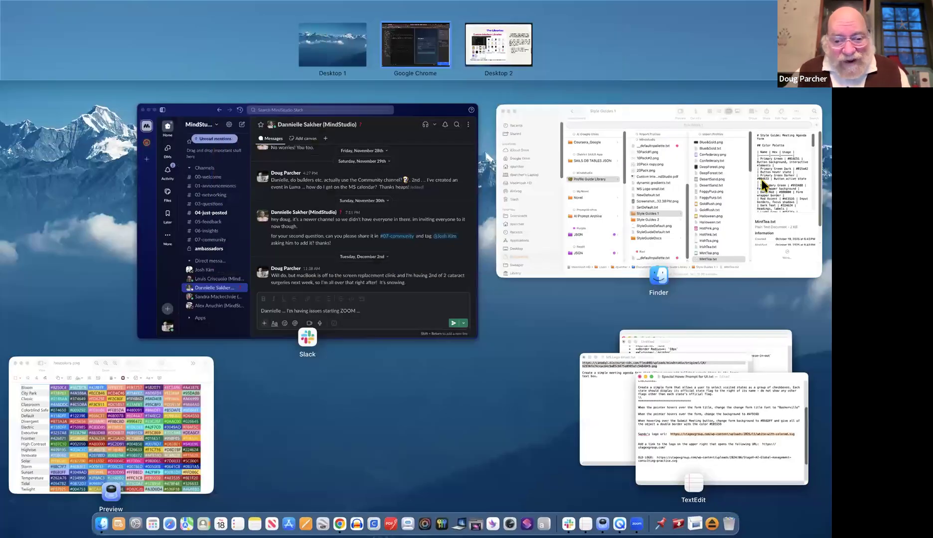
{"action": "left_click", "coordinate": [729, 382]}
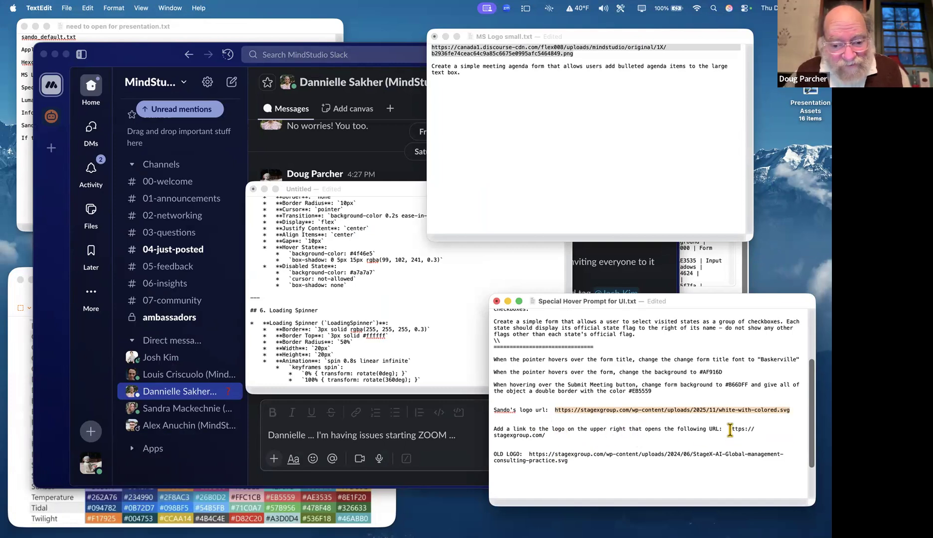
{"action": "left_click_drag", "start_coordinate": [728, 431], "coordinate": [728, 443]}
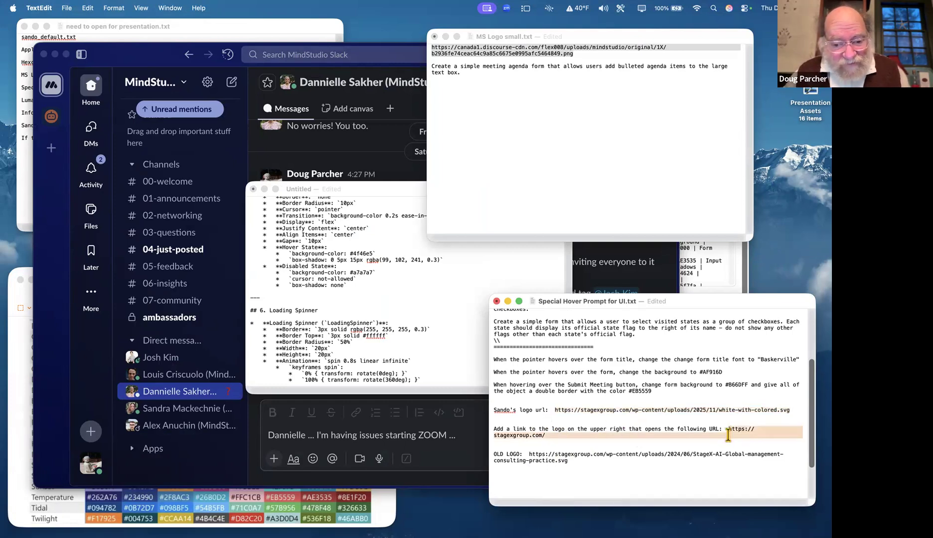
{"action": "left_click", "coordinate": [727, 431]}
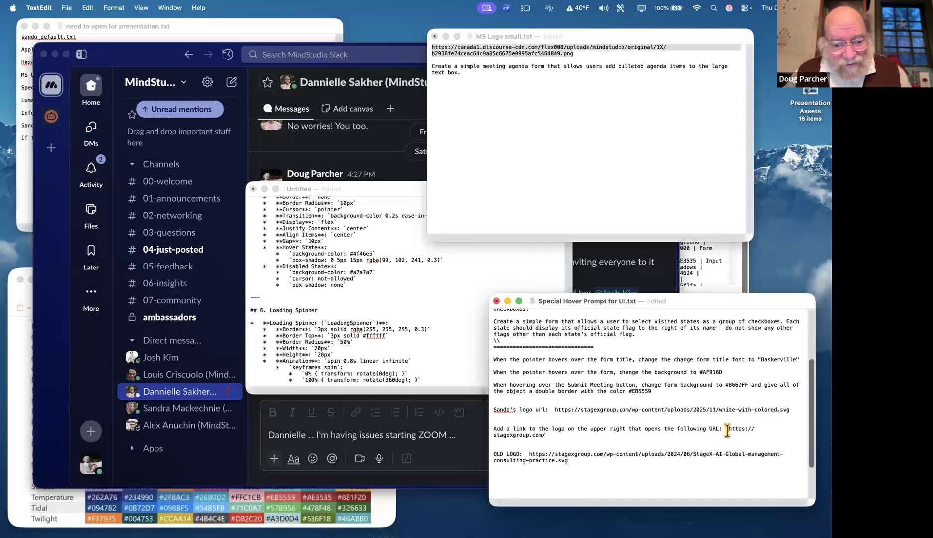
{"action": "left_click_drag", "start_coordinate": [722, 432], "coordinate": [562, 434]}
{"action": "key", "text": "super+c"}
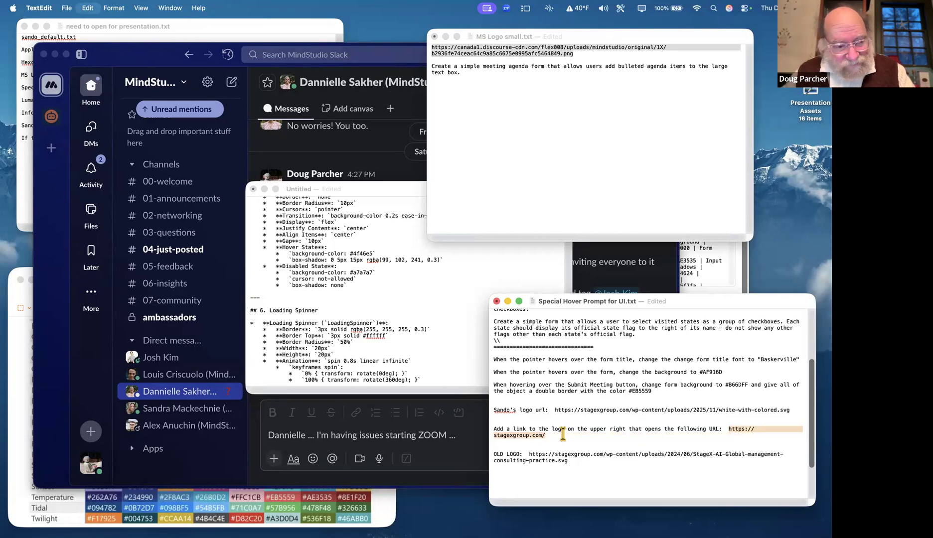
{"action": "key", "text": "ctrl+Up"}
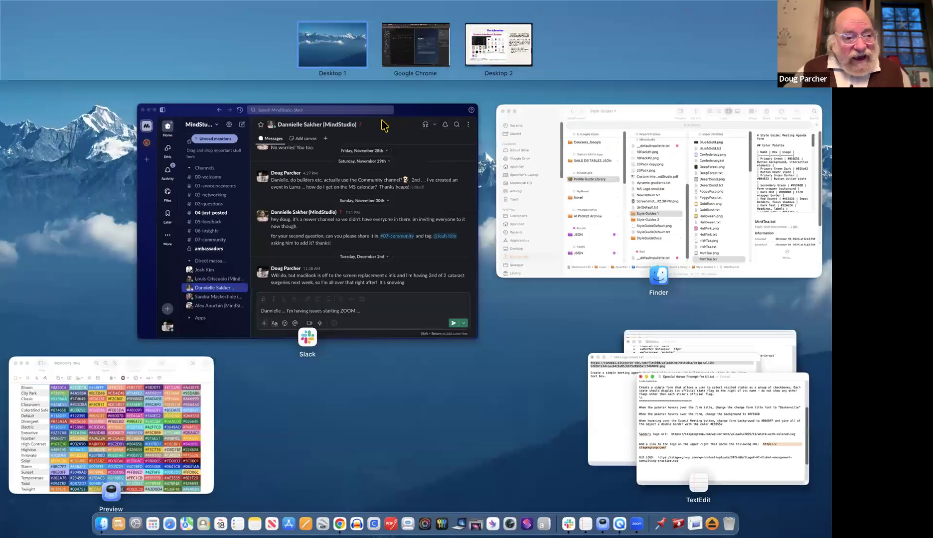
{"action": "left_click", "coordinate": [399, 53]}
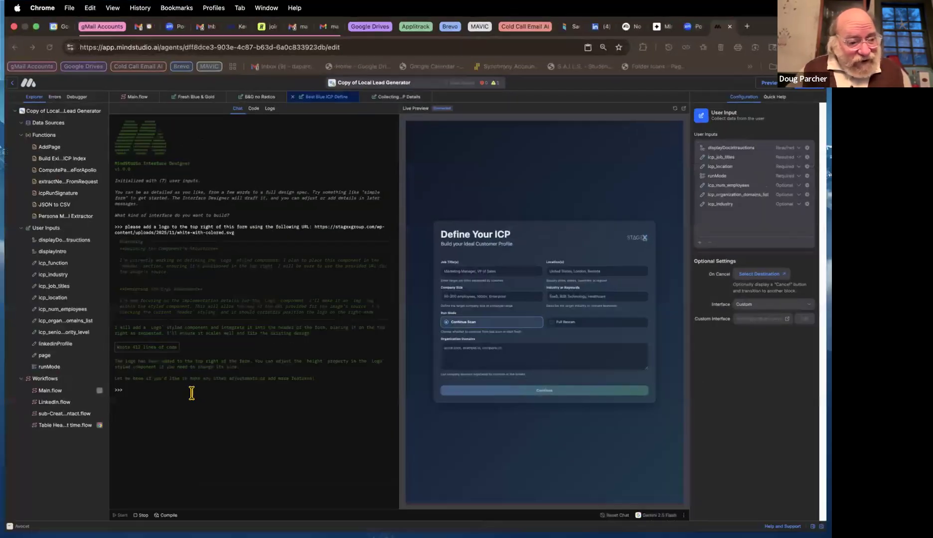
{"action": "type", "text": "add ther fol"}
{"action": "type", "text": "lowing "}
{"action": "type", "text": "kib"}
{"action": "type", "text": "lin"}
{"action": "type", "text": "k to ther"}
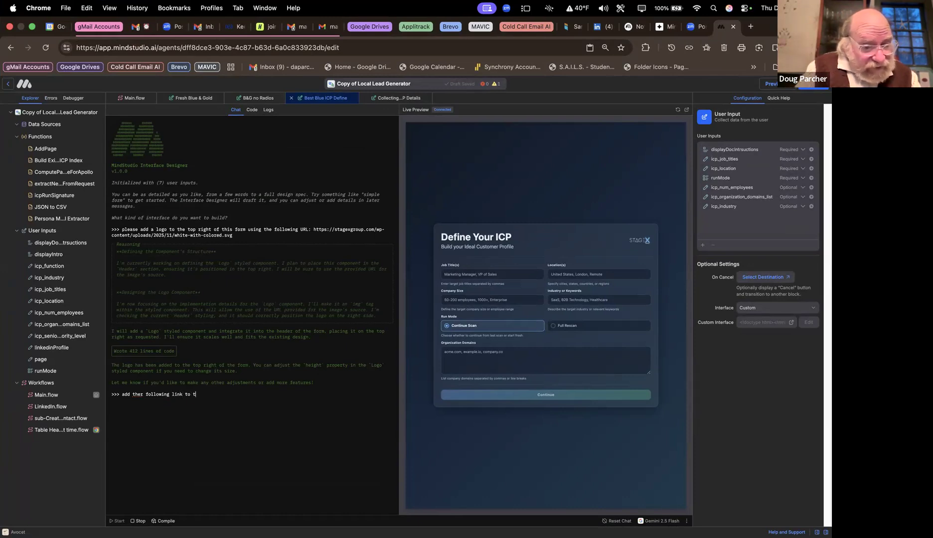
{"action": "key", "text": "BackSpace"}
{"action": "key", "text": "BackSpace"}
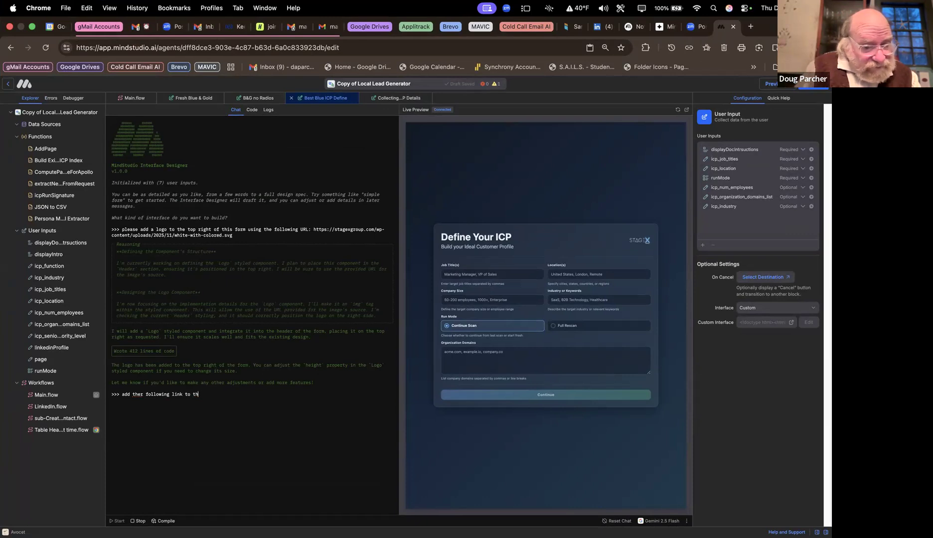
{"action": "type", "text": "e logo "}
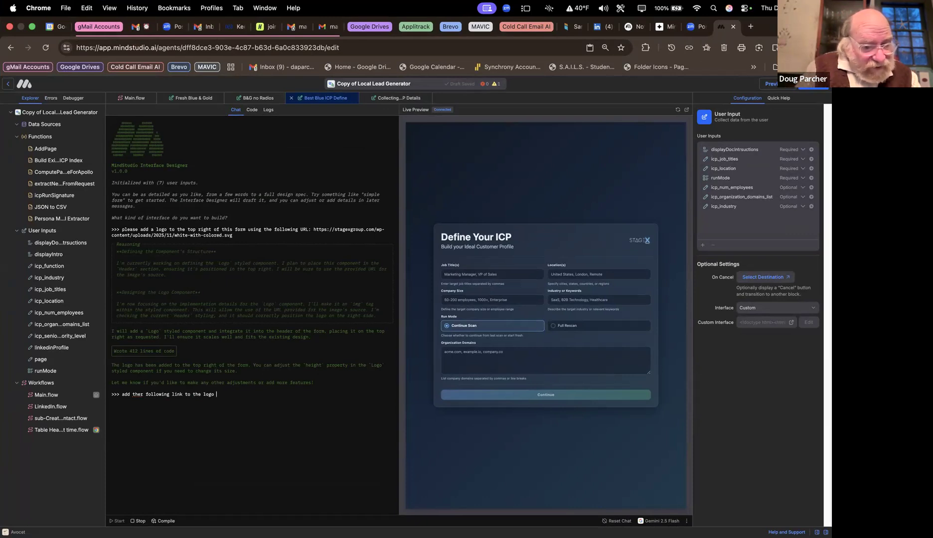
{"action": "type", "text": "ib tn thre top righ"}
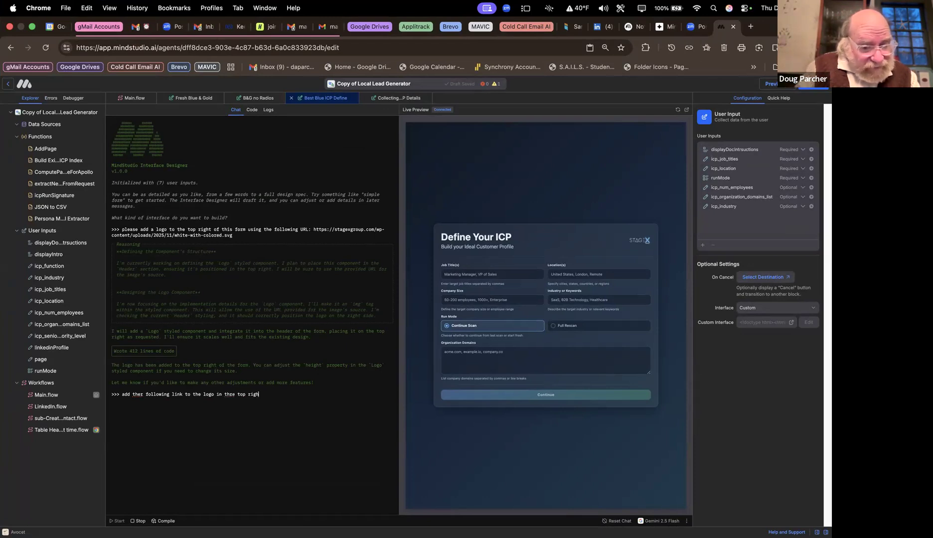
{"action": "type", "text": "t of the"}
{"action": "key", "text": "BackSpace"}
{"action": "key", "text": "BackSpace"}
{"action": "type", "text": "hr"}
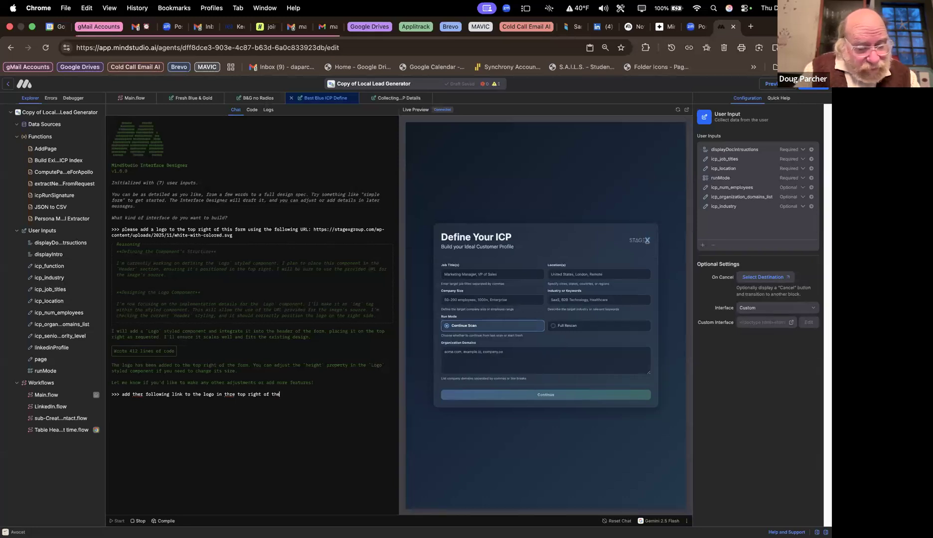
{"action": "type", "text": "ffrm"}
{"action": "key", "text": "BackSpace"}
{"action": "type", "text": "orm:"}
{"action": "key", "text": "super+v"}
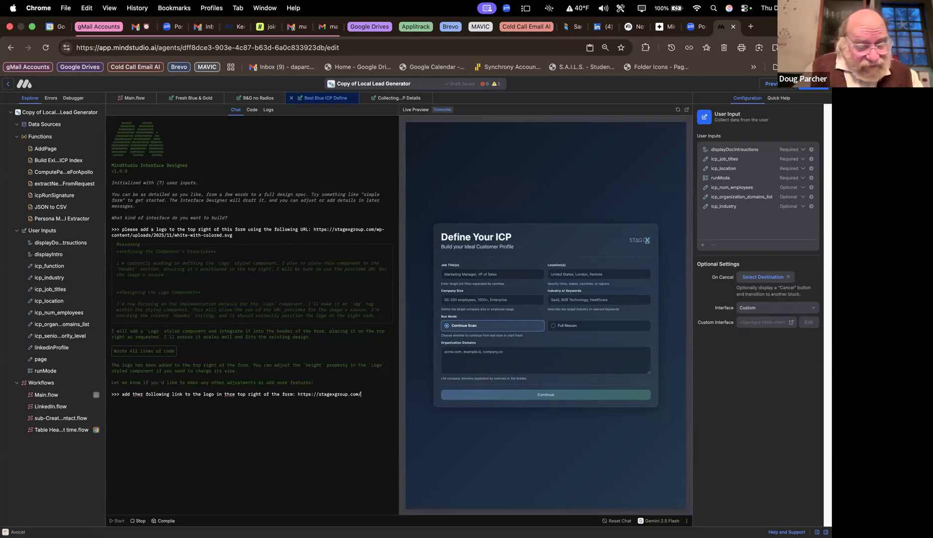
{"action": "key", "text": "Return"}
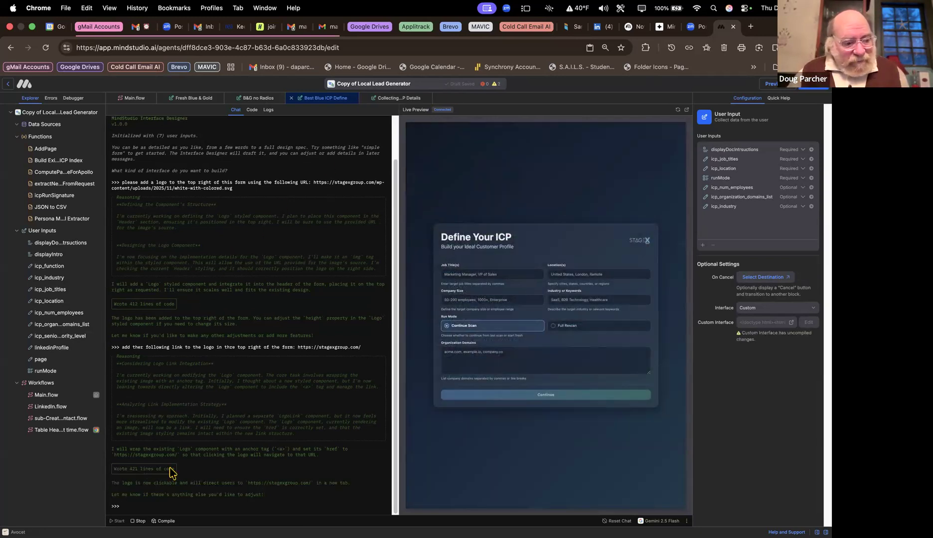
Compile the custom interface with the linked logo and open the form's live preview as a separate page.
{"action": "left_click", "coordinate": [163, 521]}
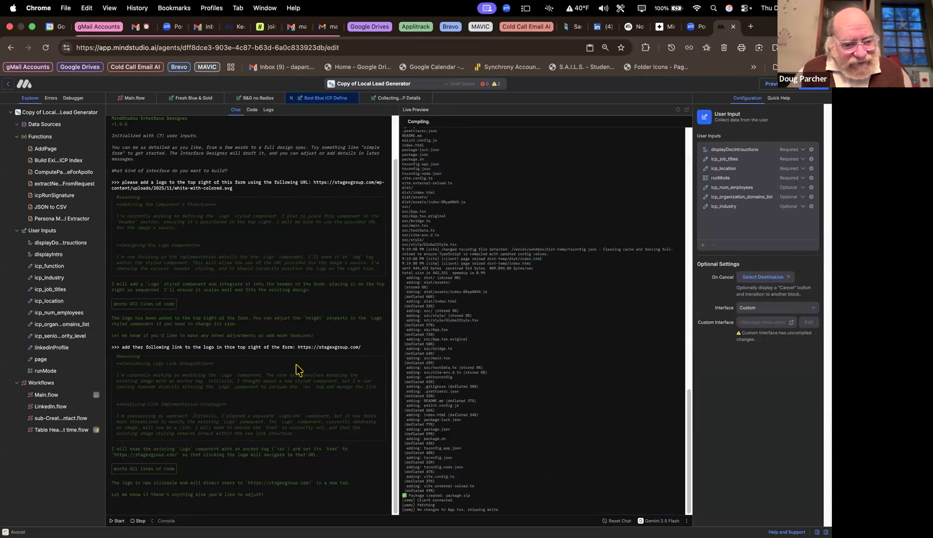
{"action": "left_click", "coordinate": [685, 110]}
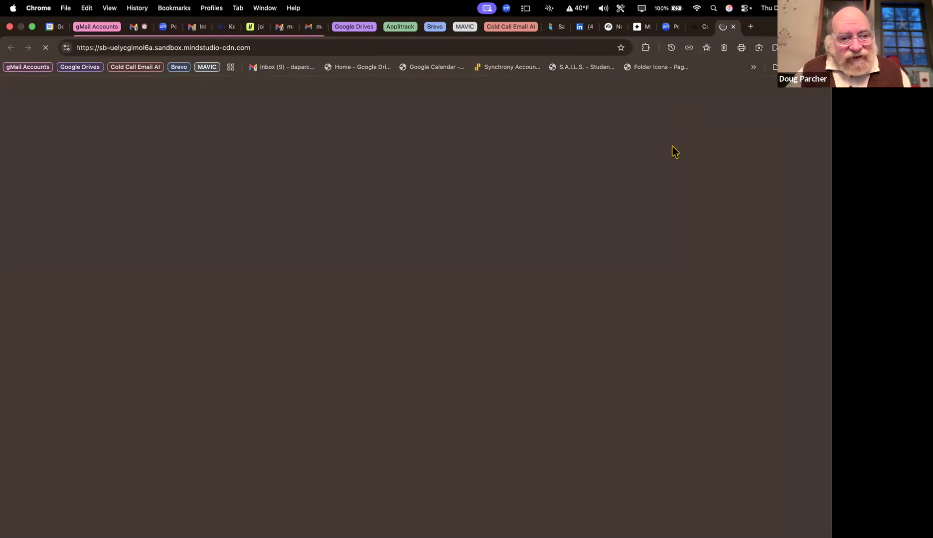
Test the logo's link in the Define Your ICP form's preview, close the website it opens and return to the agent editor.
{"action": "left_click", "coordinate": [593, 165]}
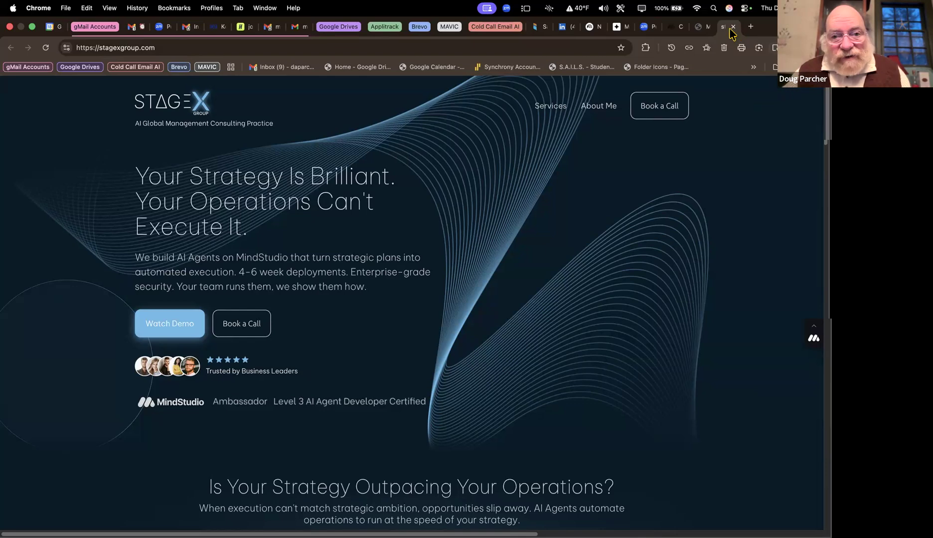
{"action": "key", "text": "super+w"}
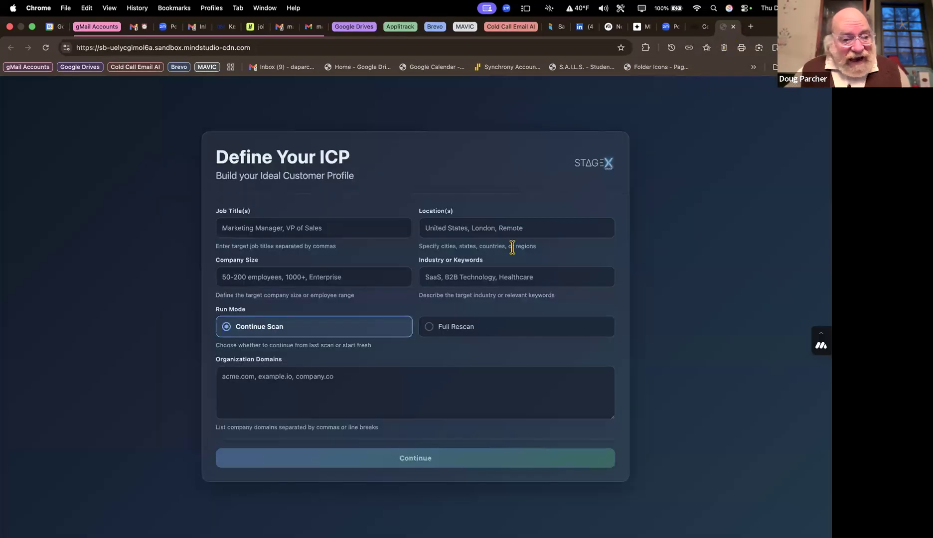
{"action": "left_click", "coordinate": [696, 26]}
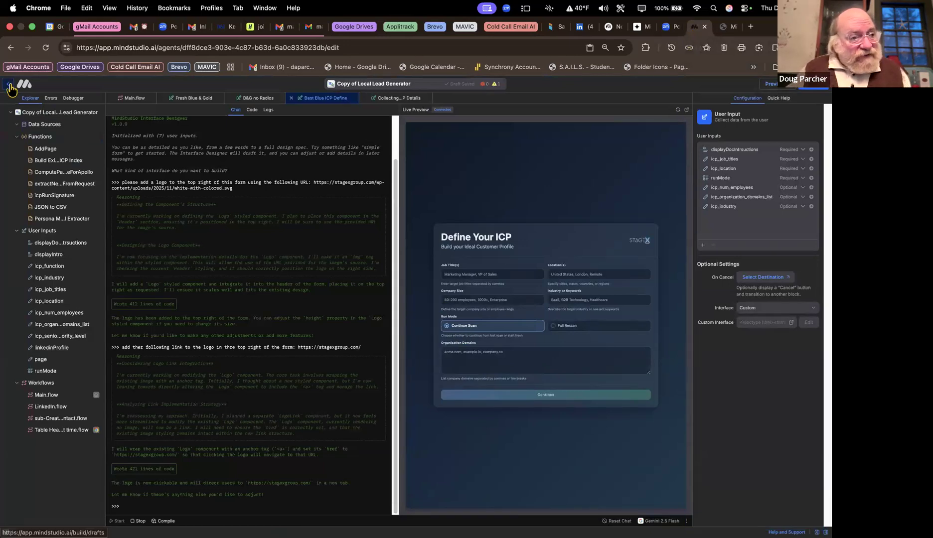
Open the custom interface of the B&G no Radios block from Main.flow and start its live preview.
{"action": "left_click", "coordinate": [129, 99]}
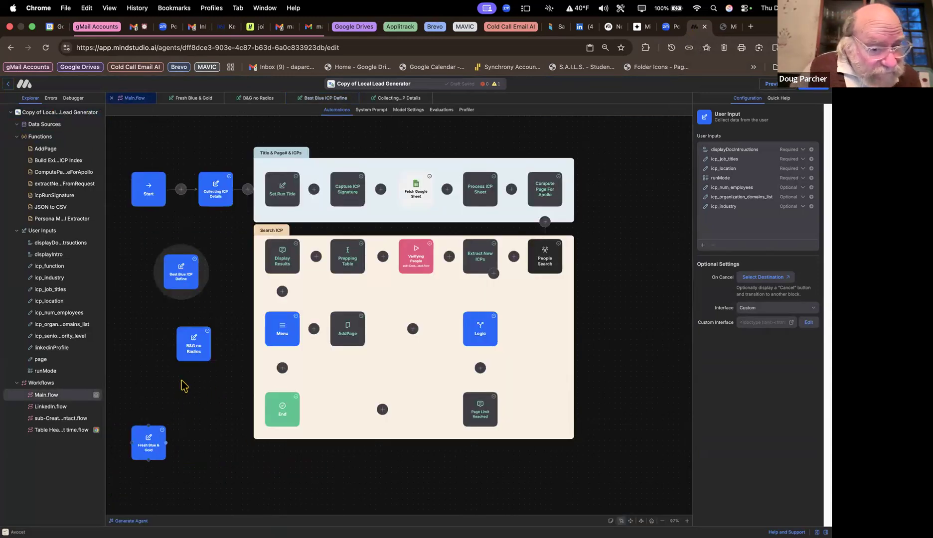
{"action": "left_click", "coordinate": [198, 354]}
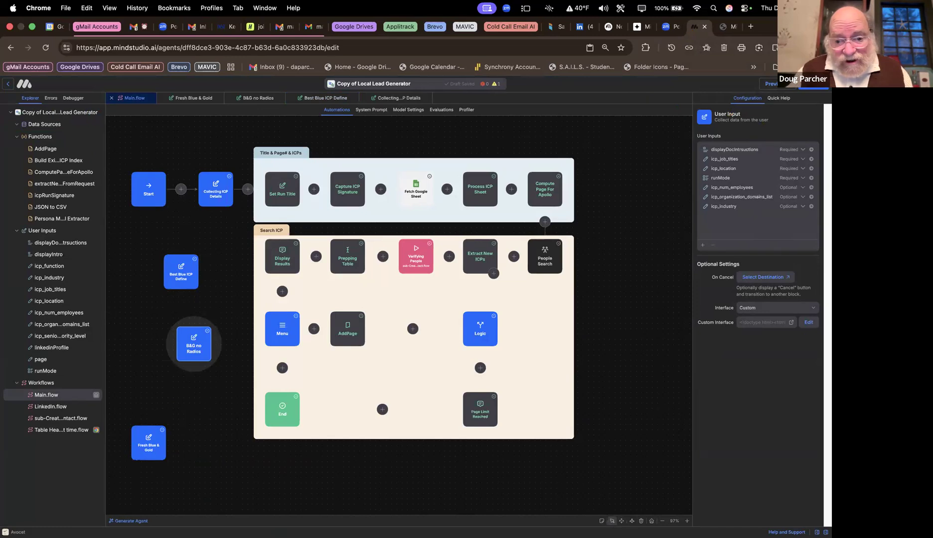
{"action": "left_click", "coordinate": [807, 323]}
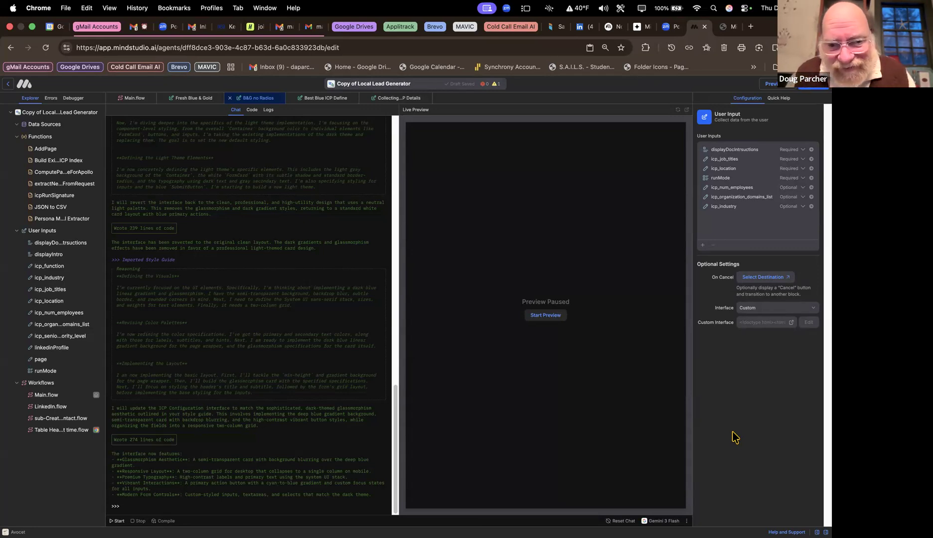
{"action": "left_click", "coordinate": [535, 319]}
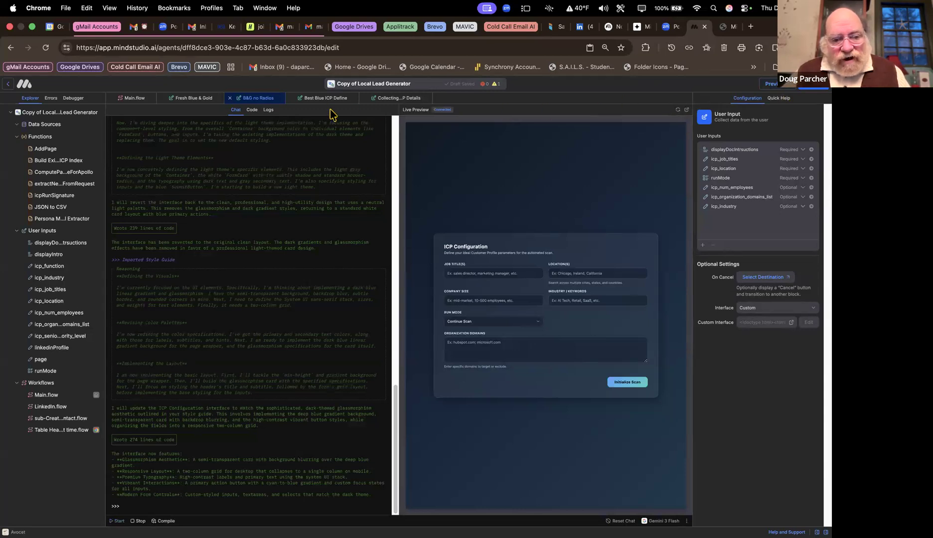
Check the Run Mode options in the ICP Configuration form's preview and return to Main.flow.
{"action": "left_click", "coordinate": [538, 327]}
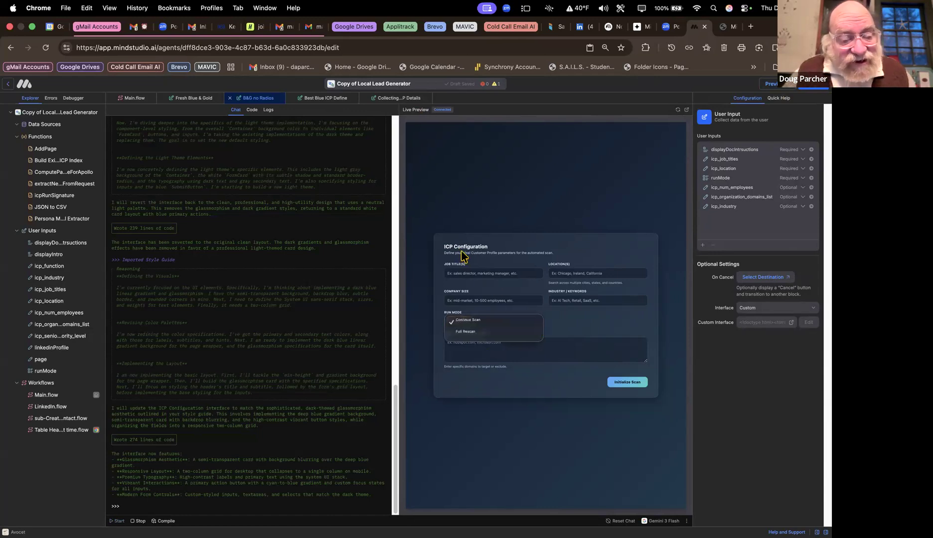
{"action": "left_click", "coordinate": [536, 323]}
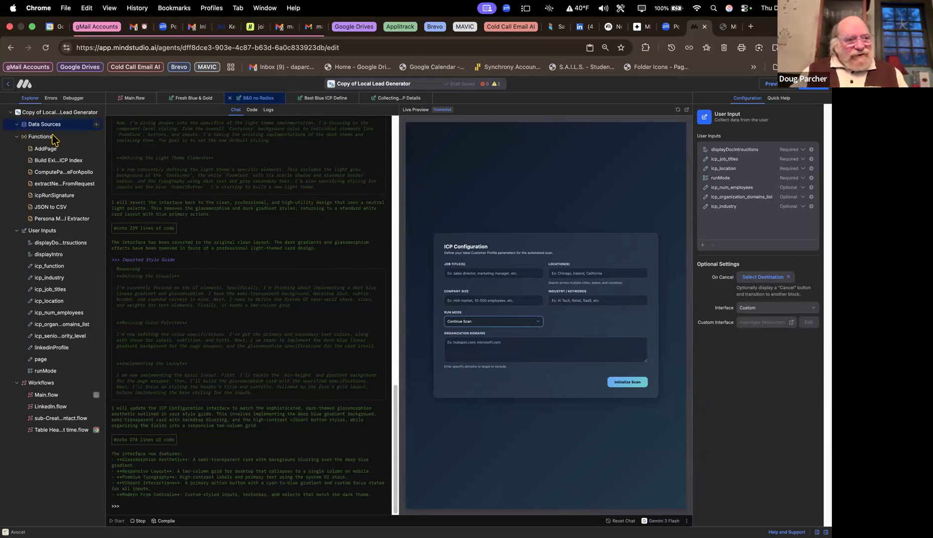
{"action": "left_click", "coordinate": [13, 101]}
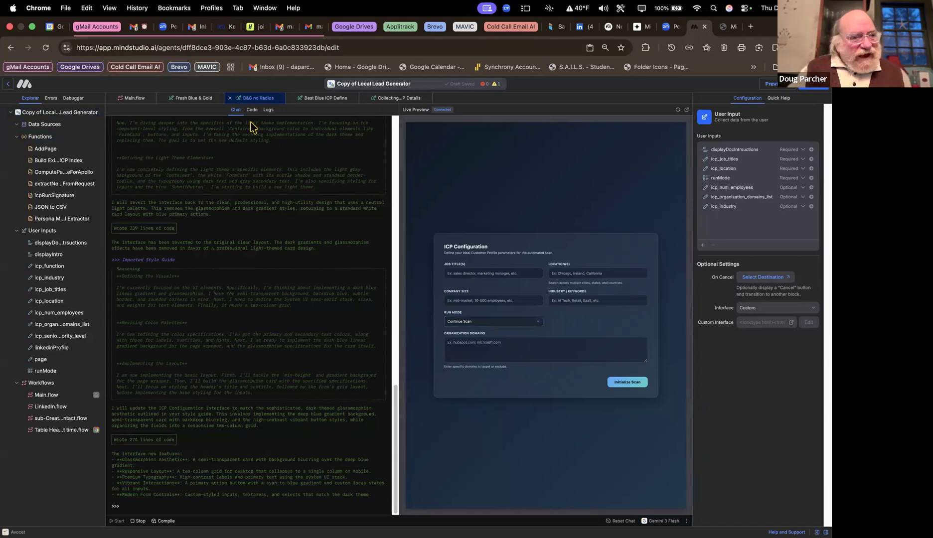
{"action": "left_click", "coordinate": [134, 98]}
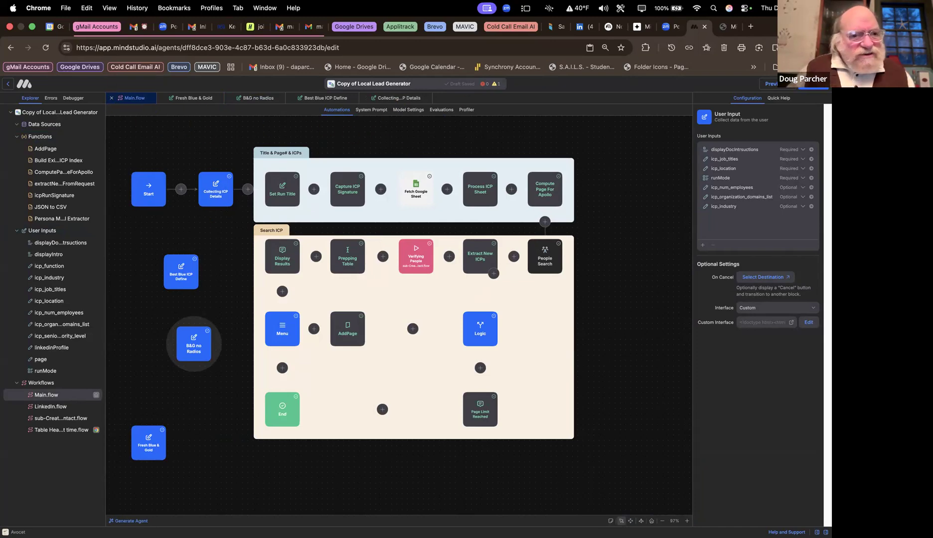
Switch to Preview and bring the Libraries page of MindStudio Style Guides Presentation 2026.pdf to the front.
{"action": "key", "text": "ctrl+Up"}
{"action": "left_click", "coordinate": [515, 50]}
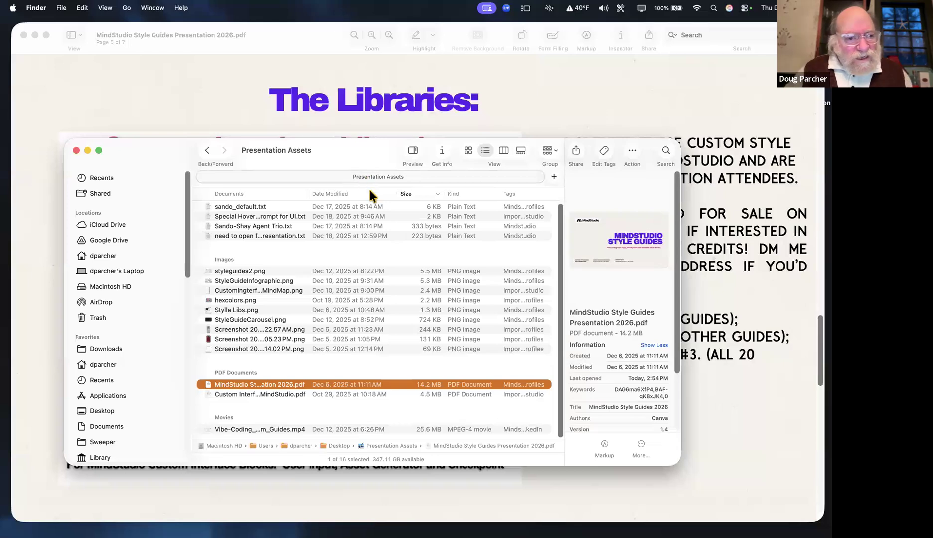
{"action": "left_click", "coordinate": [537, 115]}
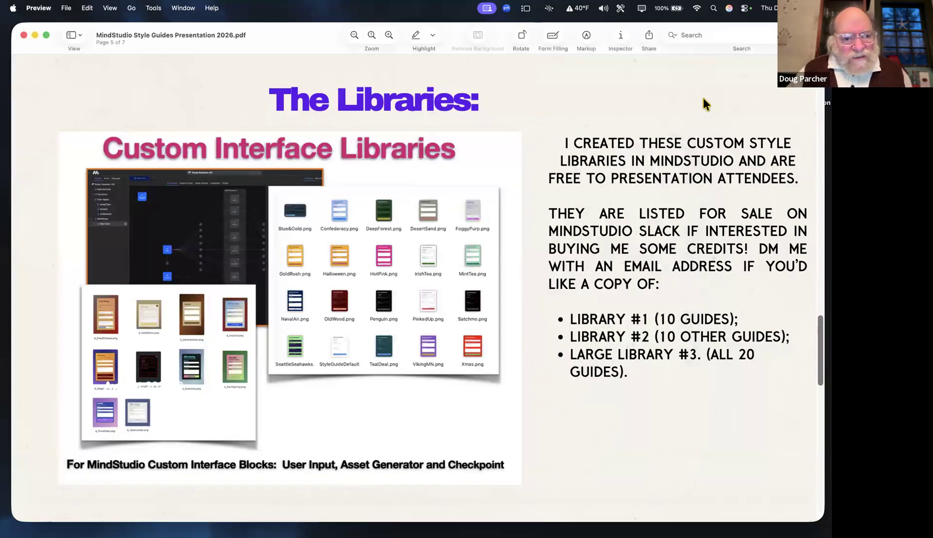